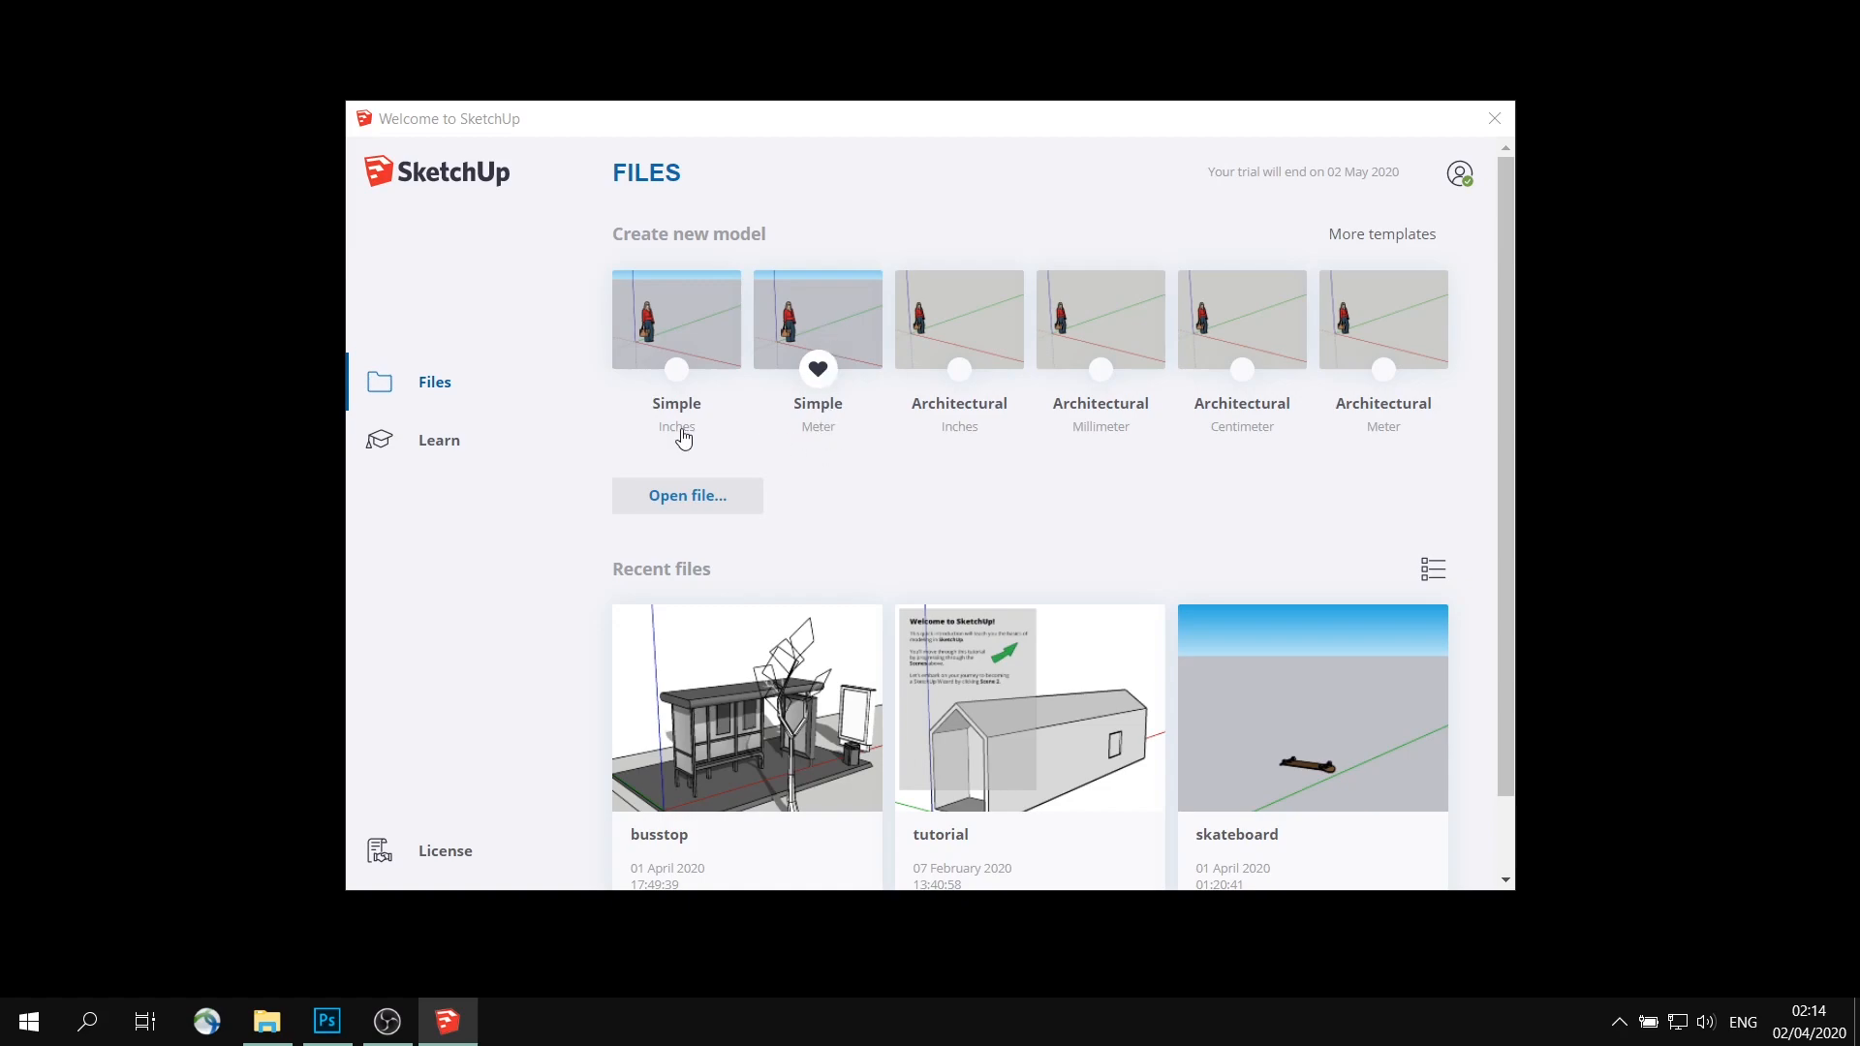
# Create a new model from the Simple template in meters
pyautogui.click(831, 320)
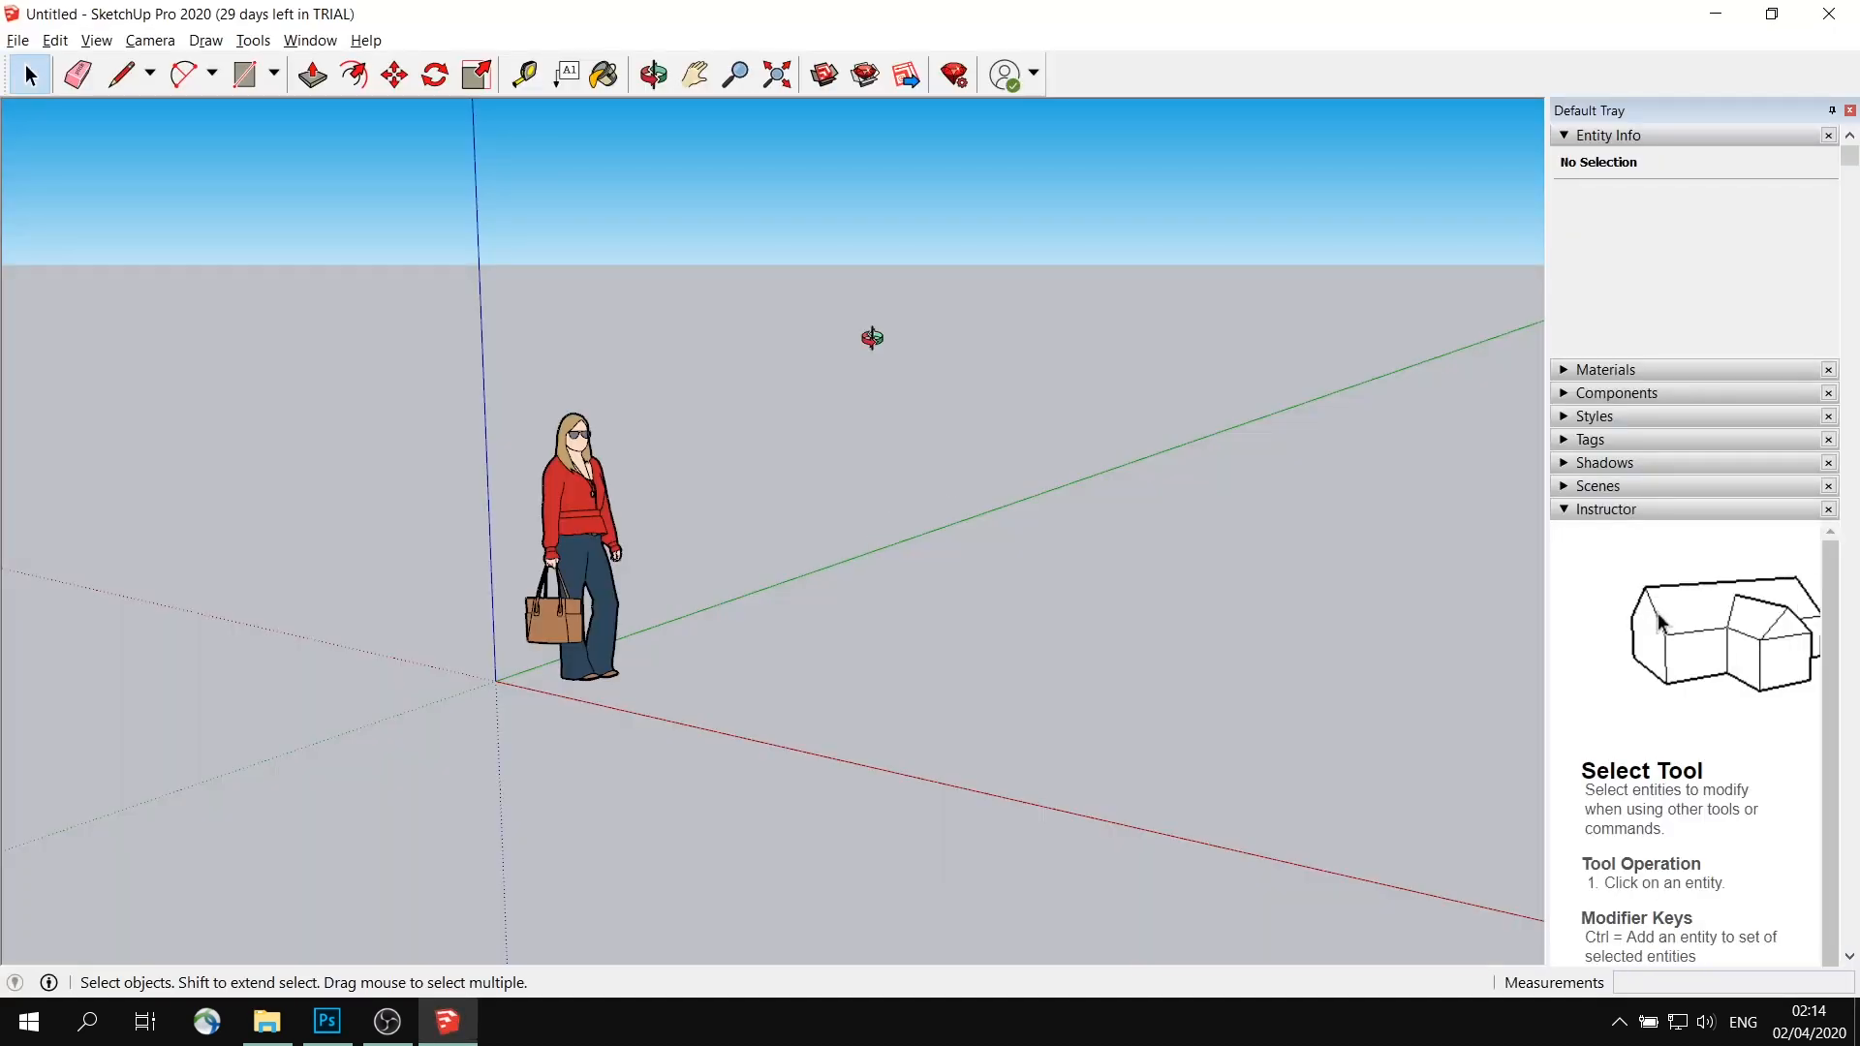
pyautogui.moveTo(872, 338); pyautogui.dragTo(839, 442, button='middle')
# Select the standing figure and examine its component details, including its definition and instance names
pyautogui.moveTo(458, 362); pyautogui.dragTo(683, 702)
pyautogui.moveTo(792, 562)
pyautogui.mouseDown(button='middle')
pyautogui.moveTo(876, 549)
pyautogui.moveTo(810, 538)
pyautogui.mouseUp(button='middle')
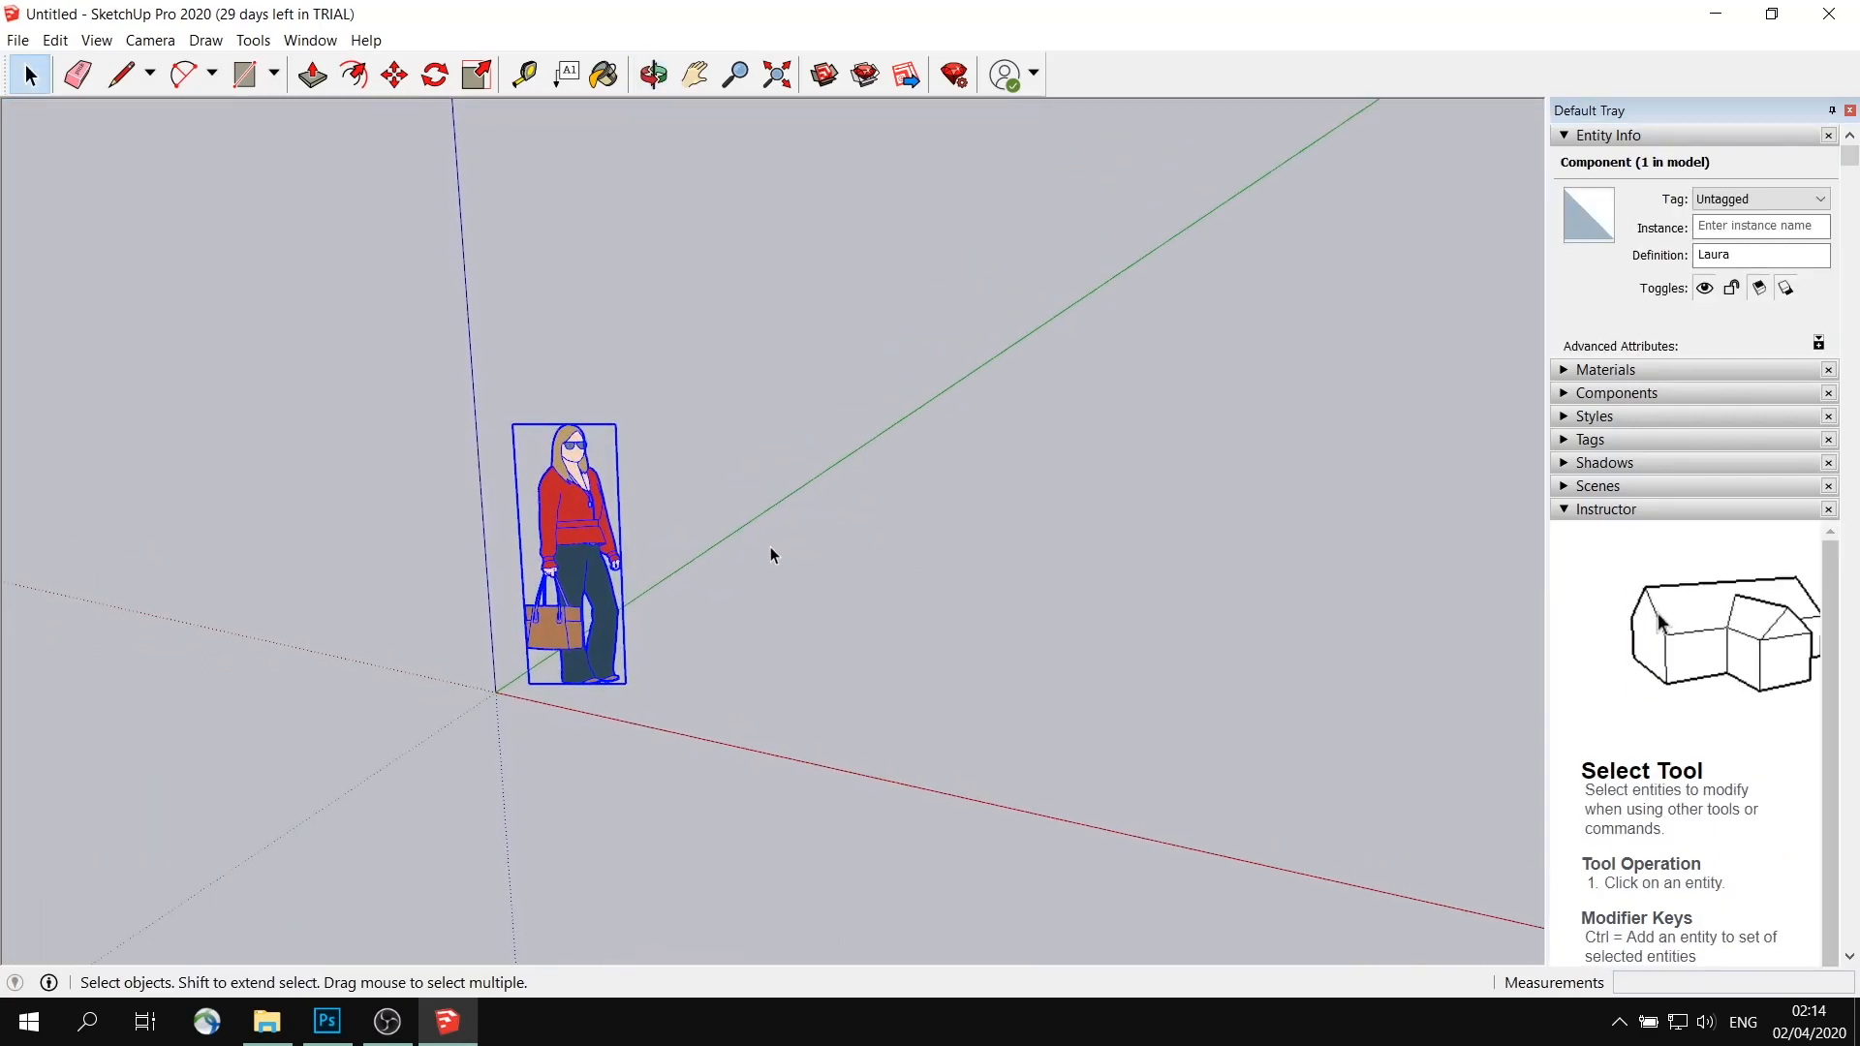
pyautogui.click(770, 547)
pyautogui.moveTo(841, 500); pyautogui.dragTo(709, 471, button='middle')
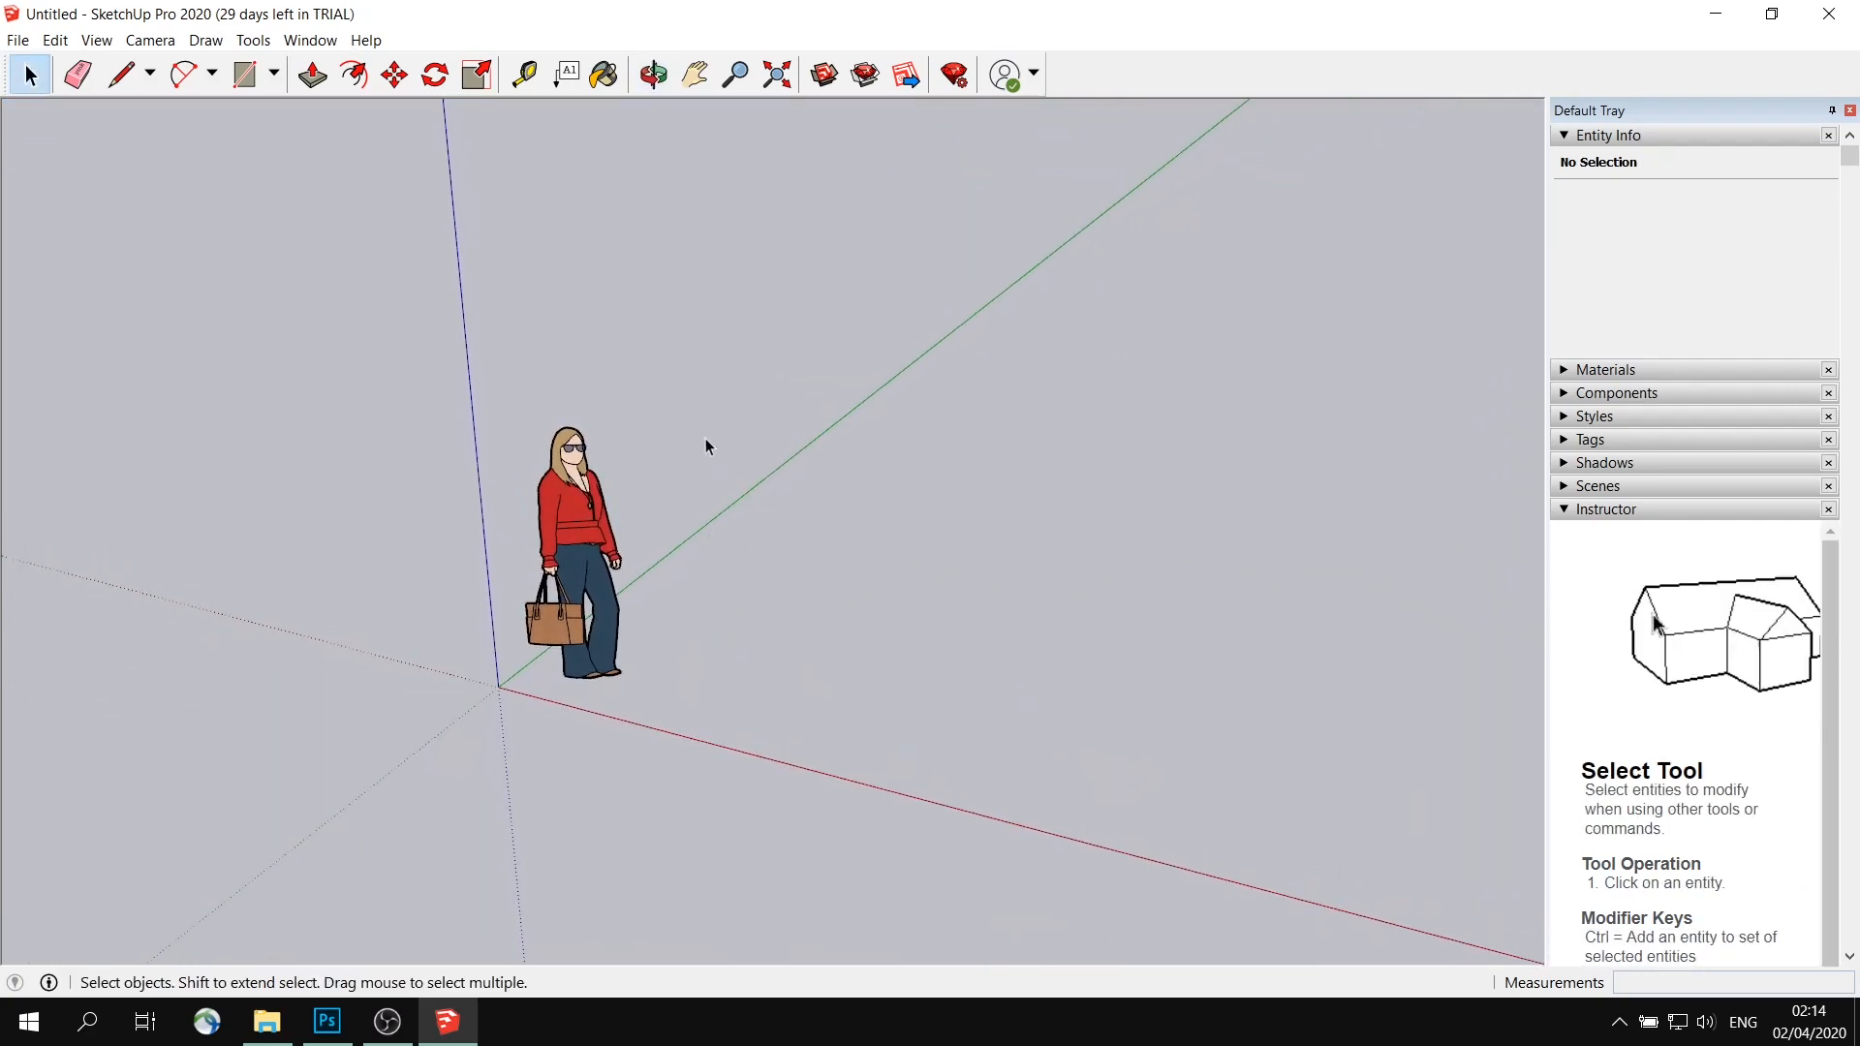
pyautogui.click(586, 657)
pyautogui.click(736, 533)
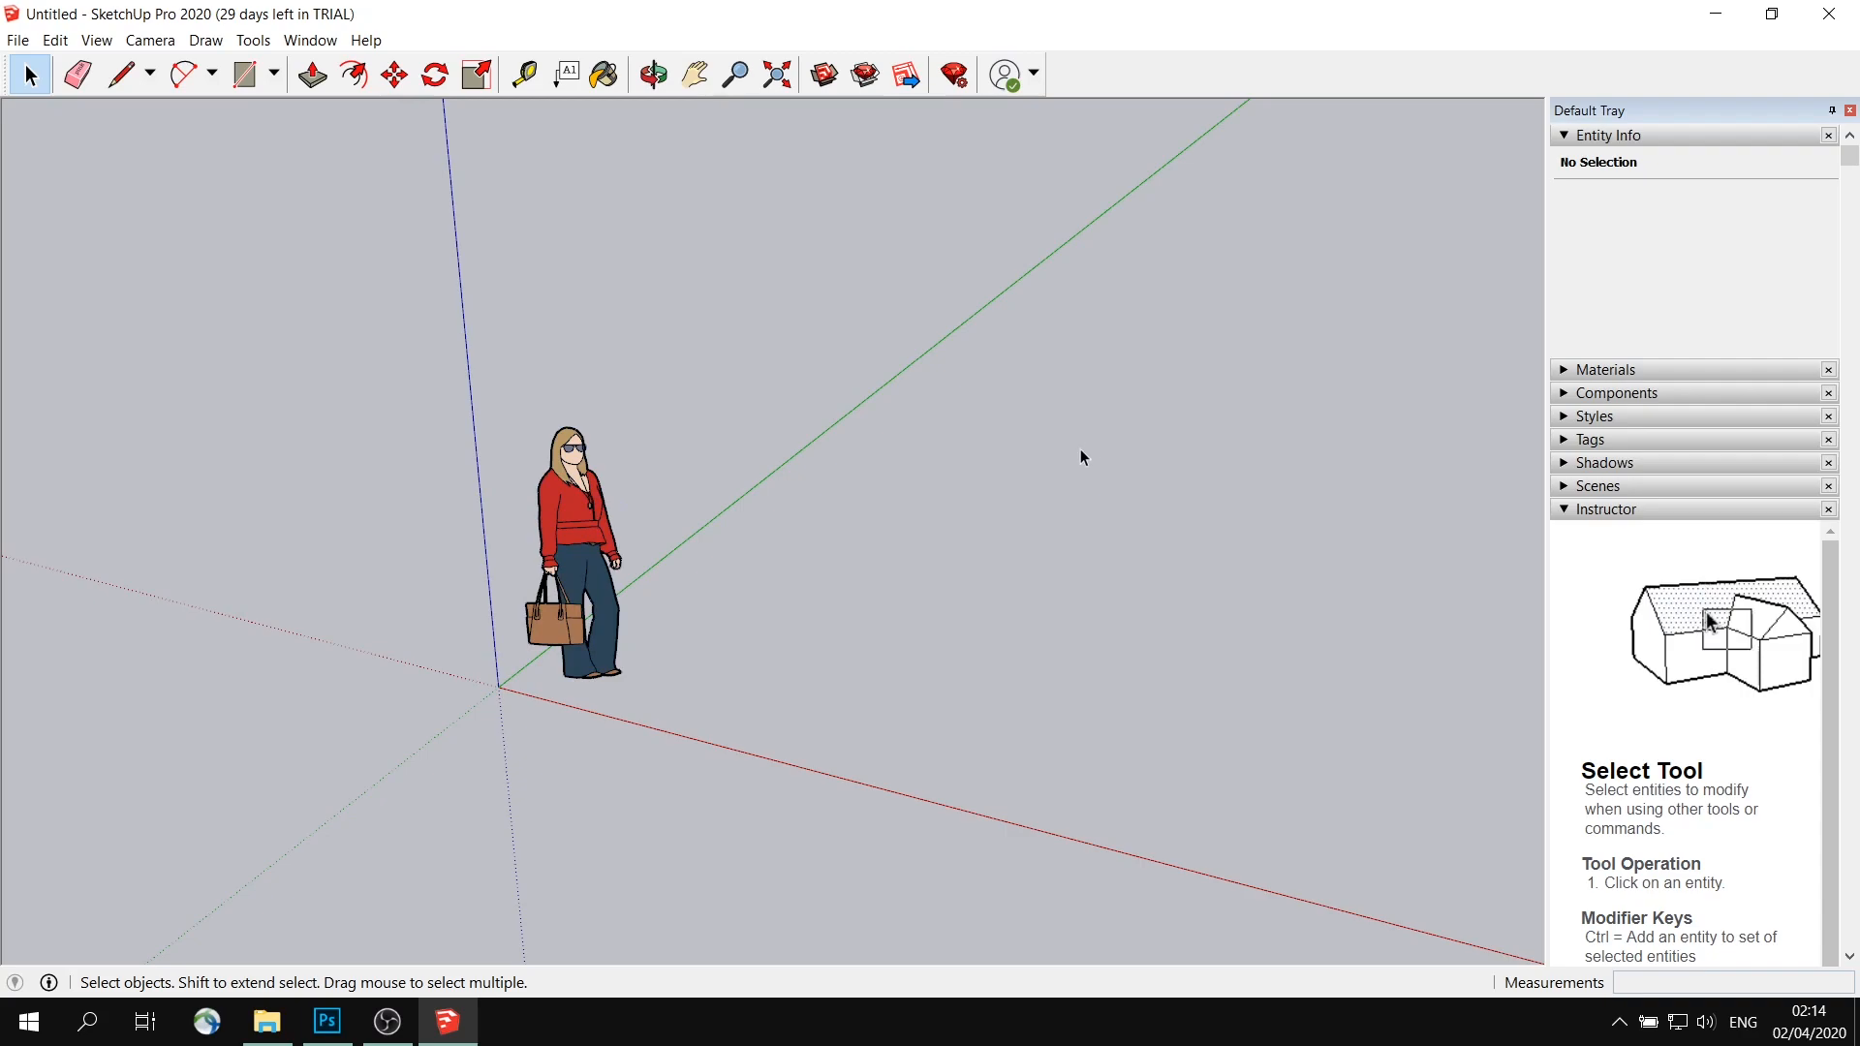
pyautogui.moveTo(701, 524); pyautogui.dragTo(602, 545, button='middle')
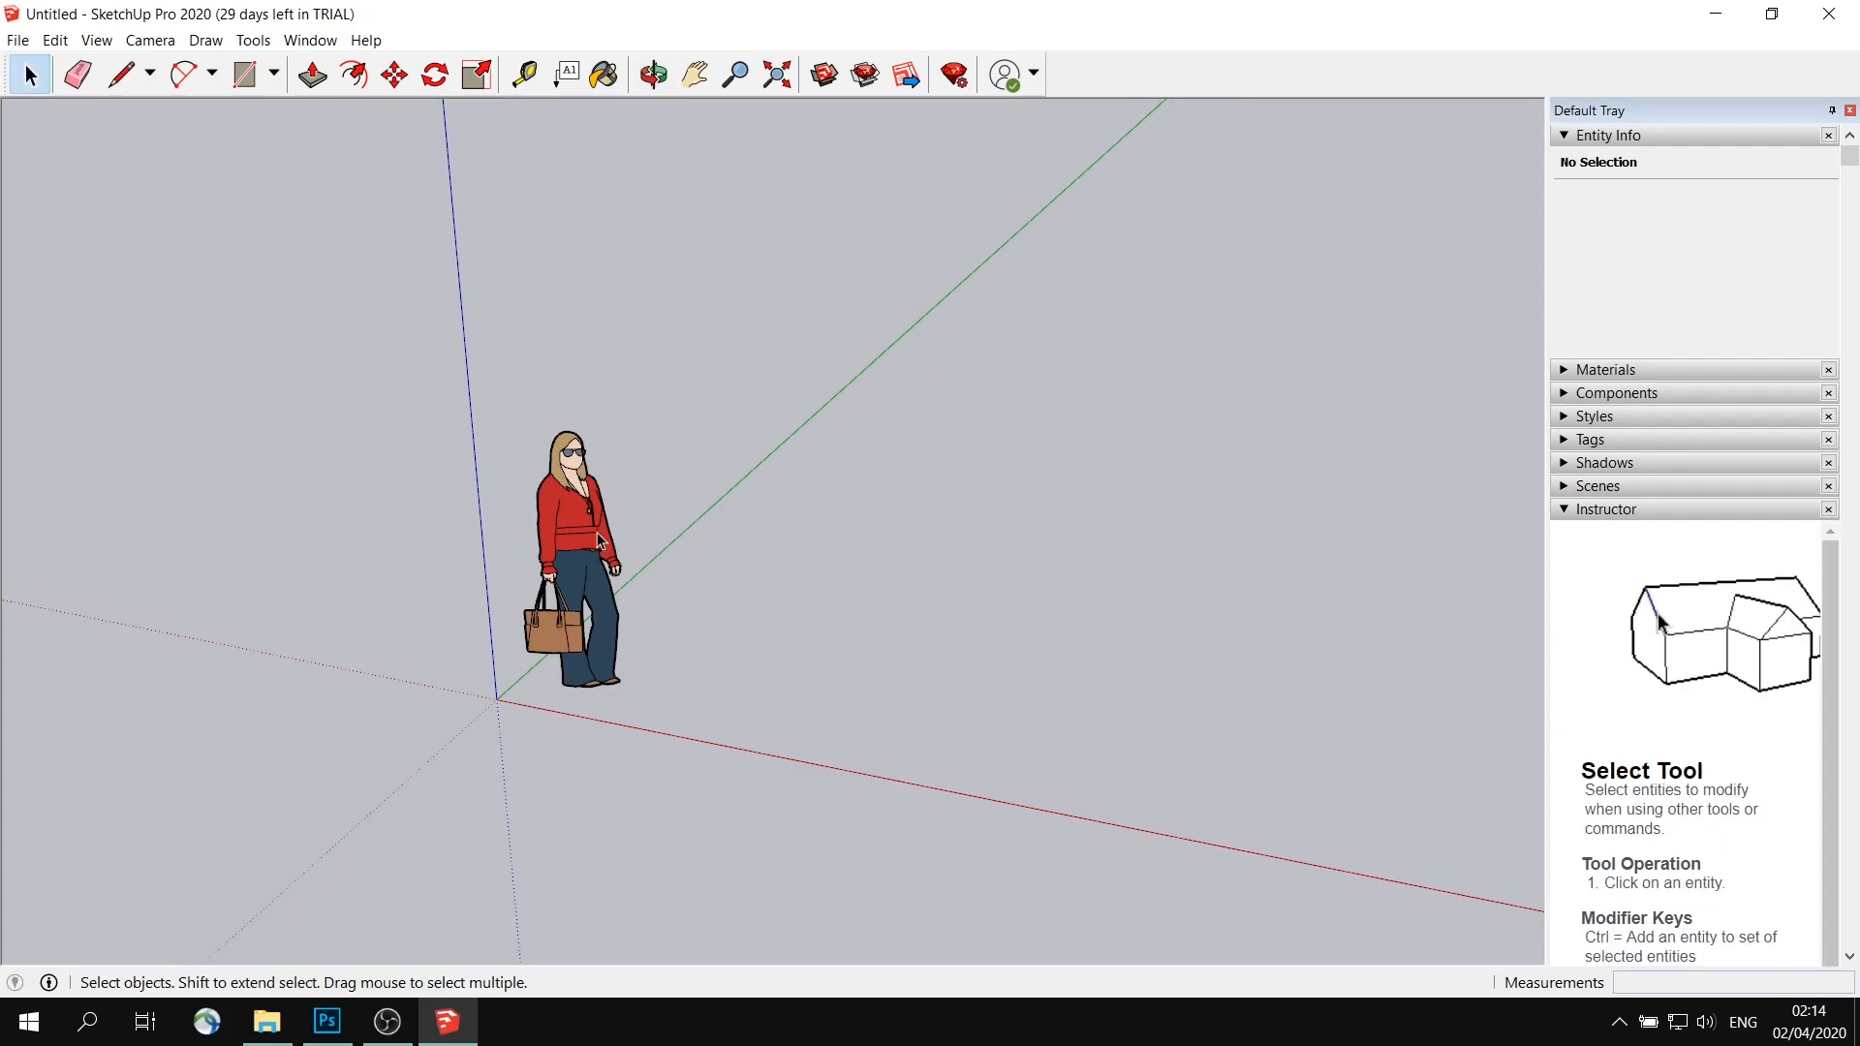
pyautogui.click(586, 539)
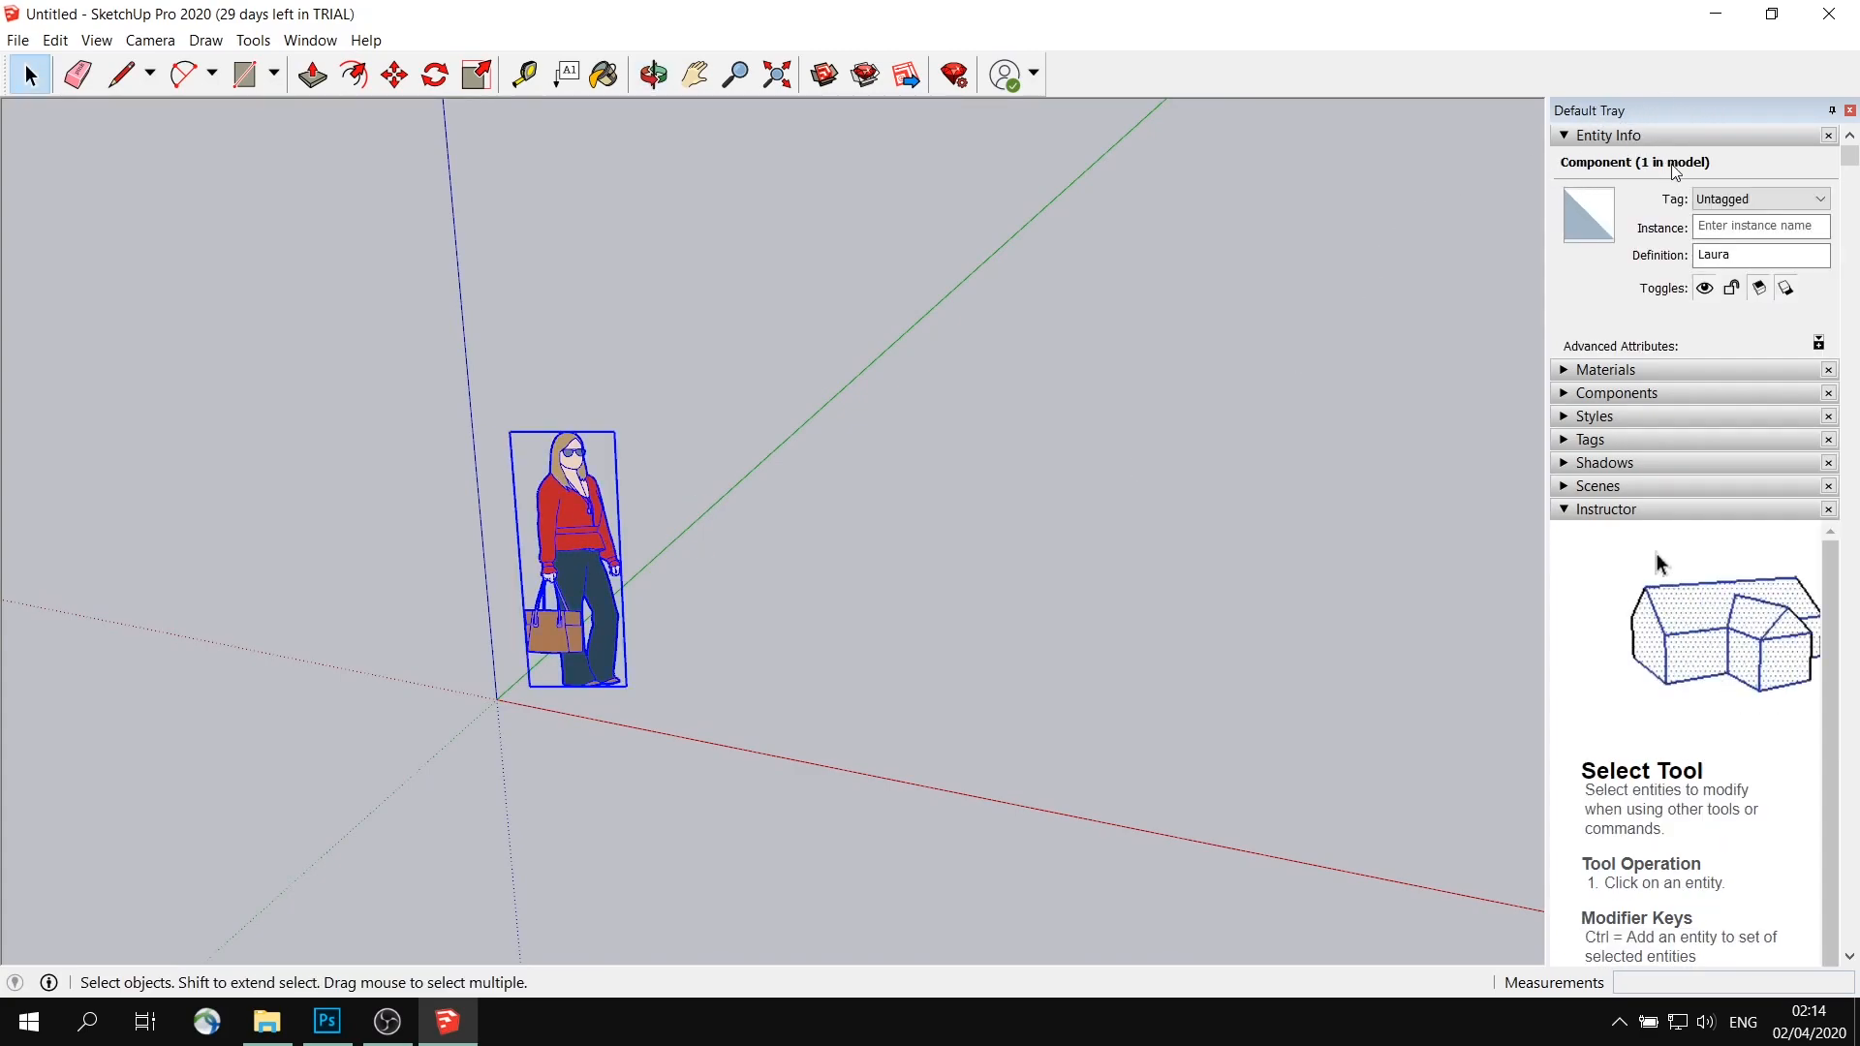
pyautogui.doubleClick(1728, 254)
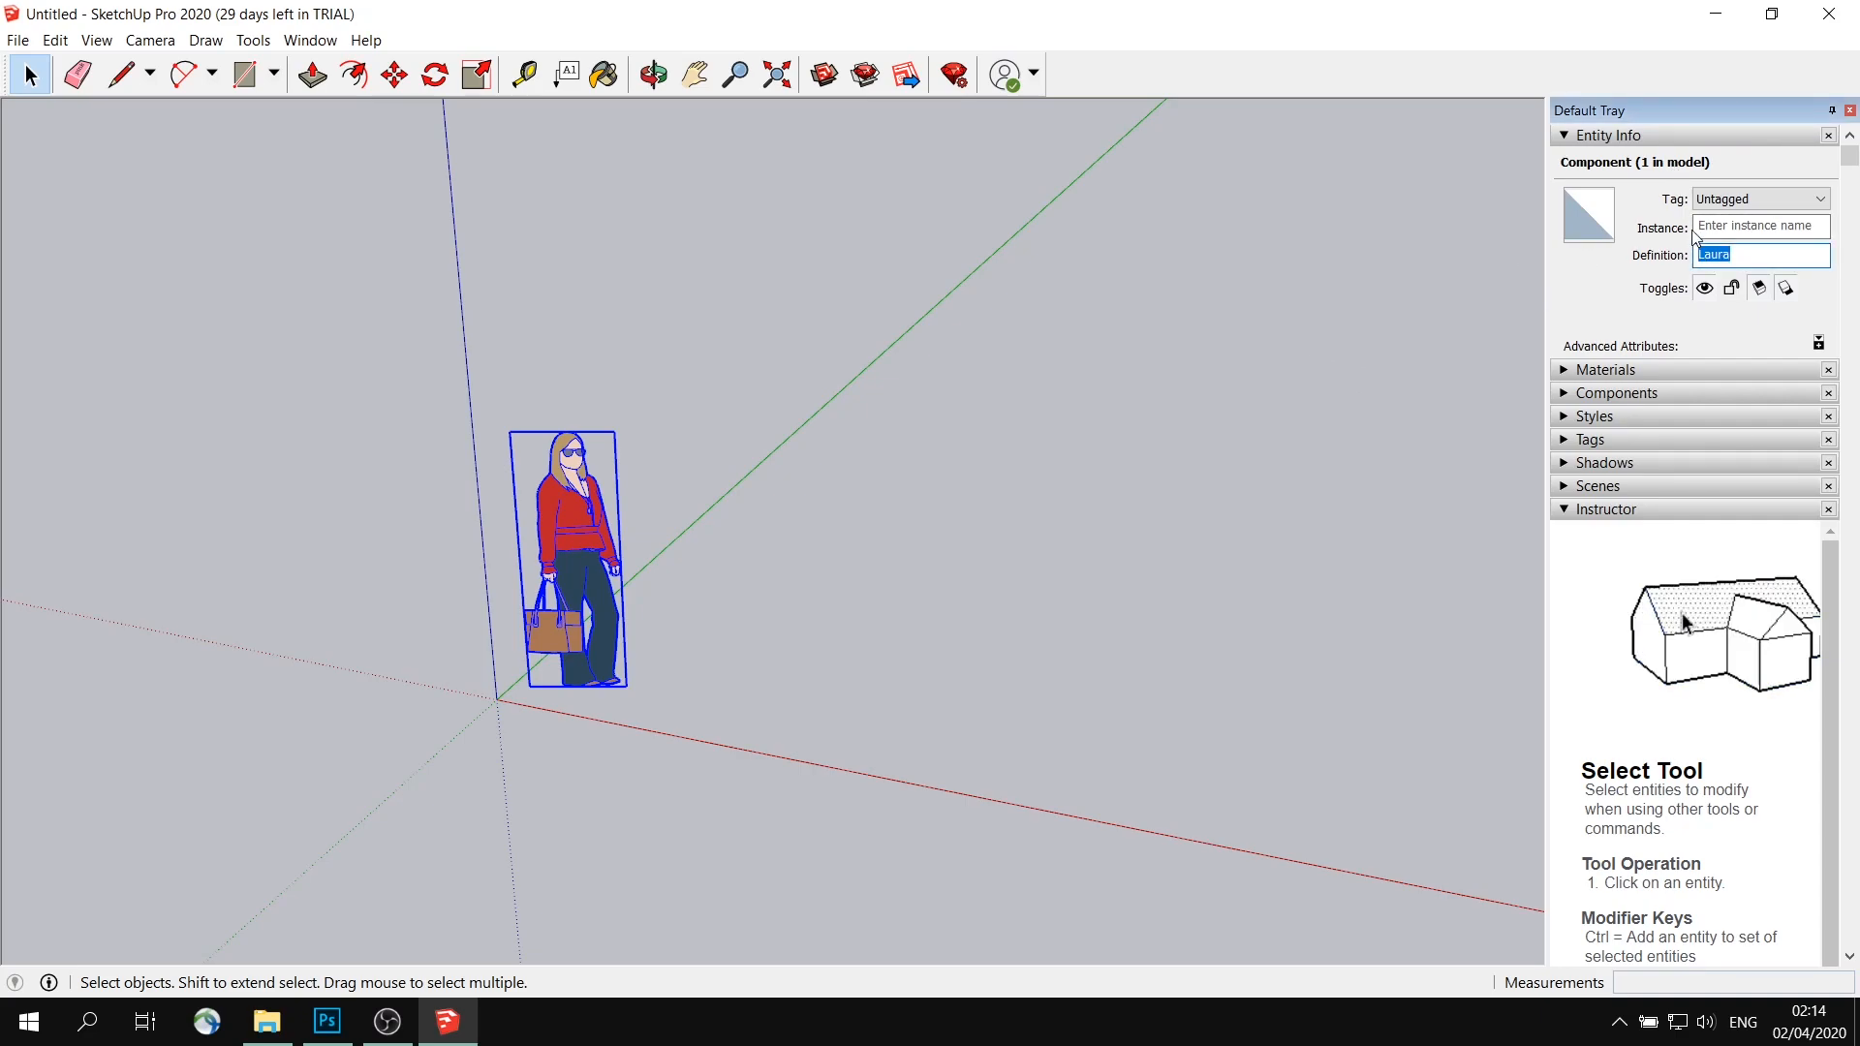
pyautogui.doubleClick(1769, 254)
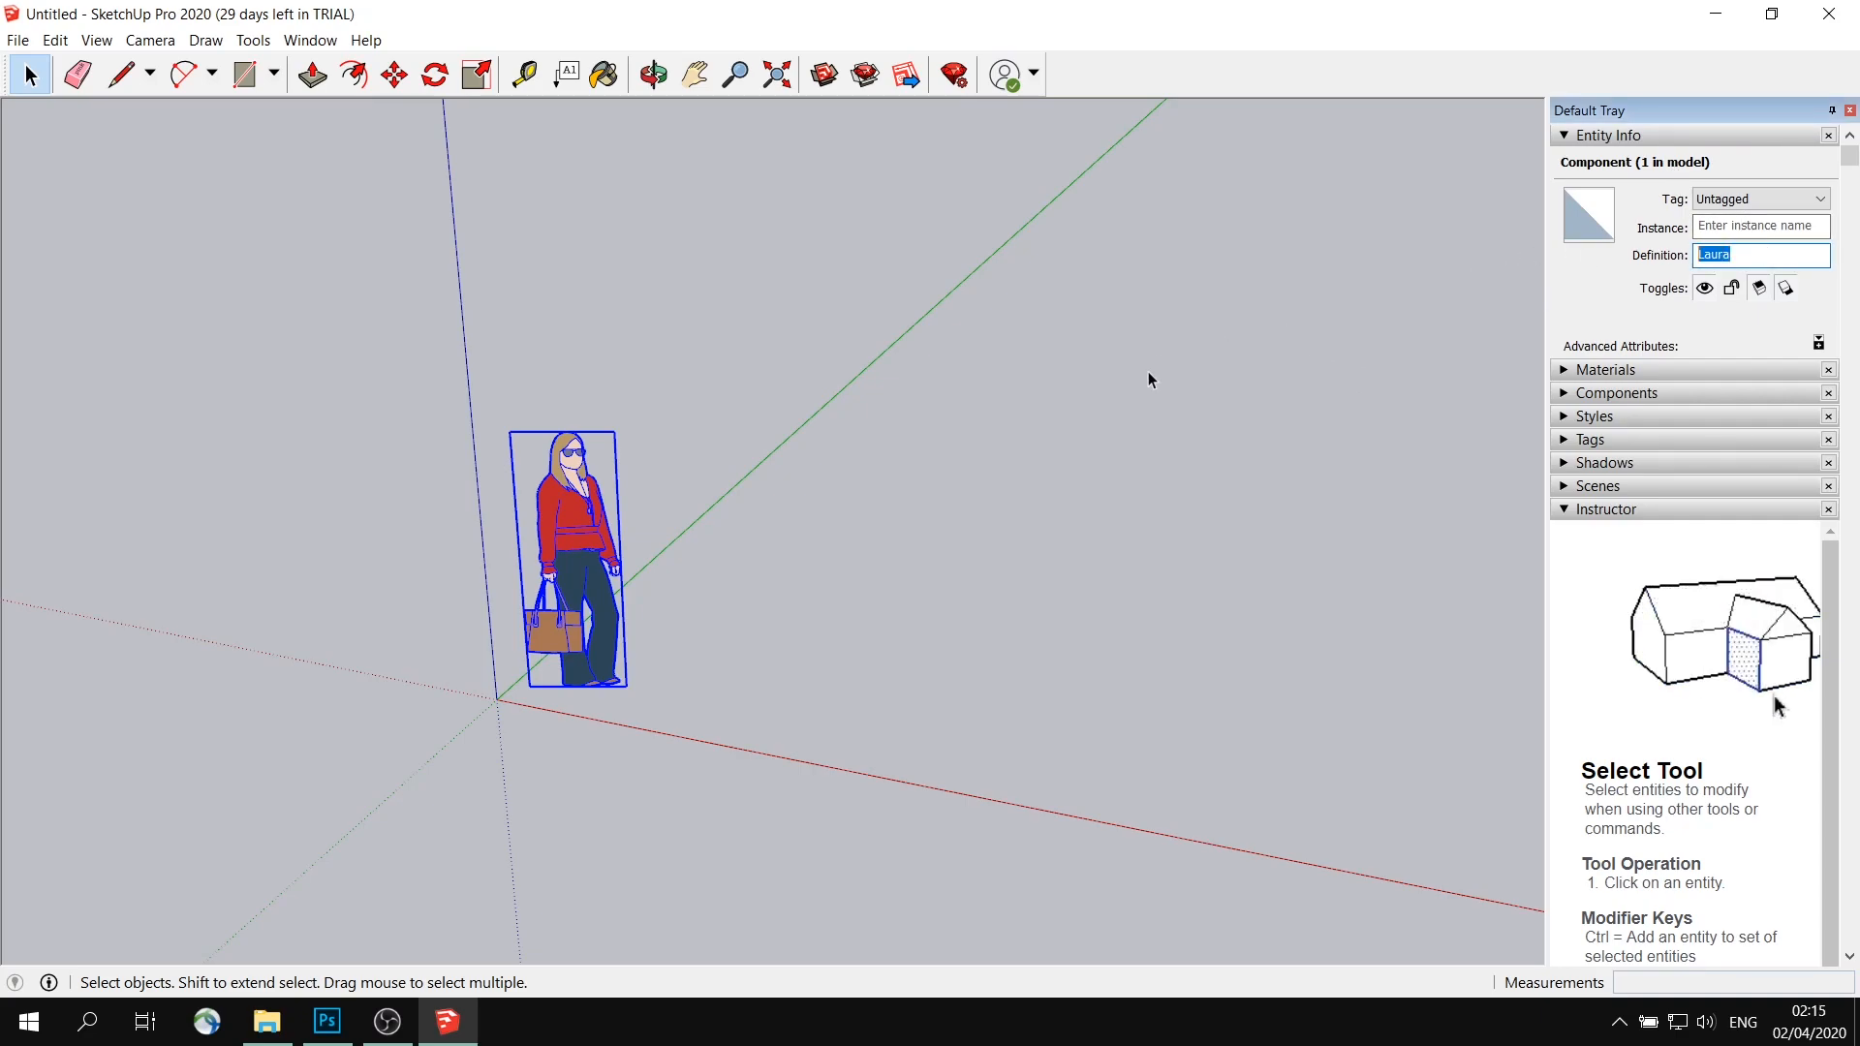
pyautogui.click(941, 485)
# Draw a ground rectangle of about 1.73 m by 3.21 m beside the standing figure
pyautogui.click(246, 76)
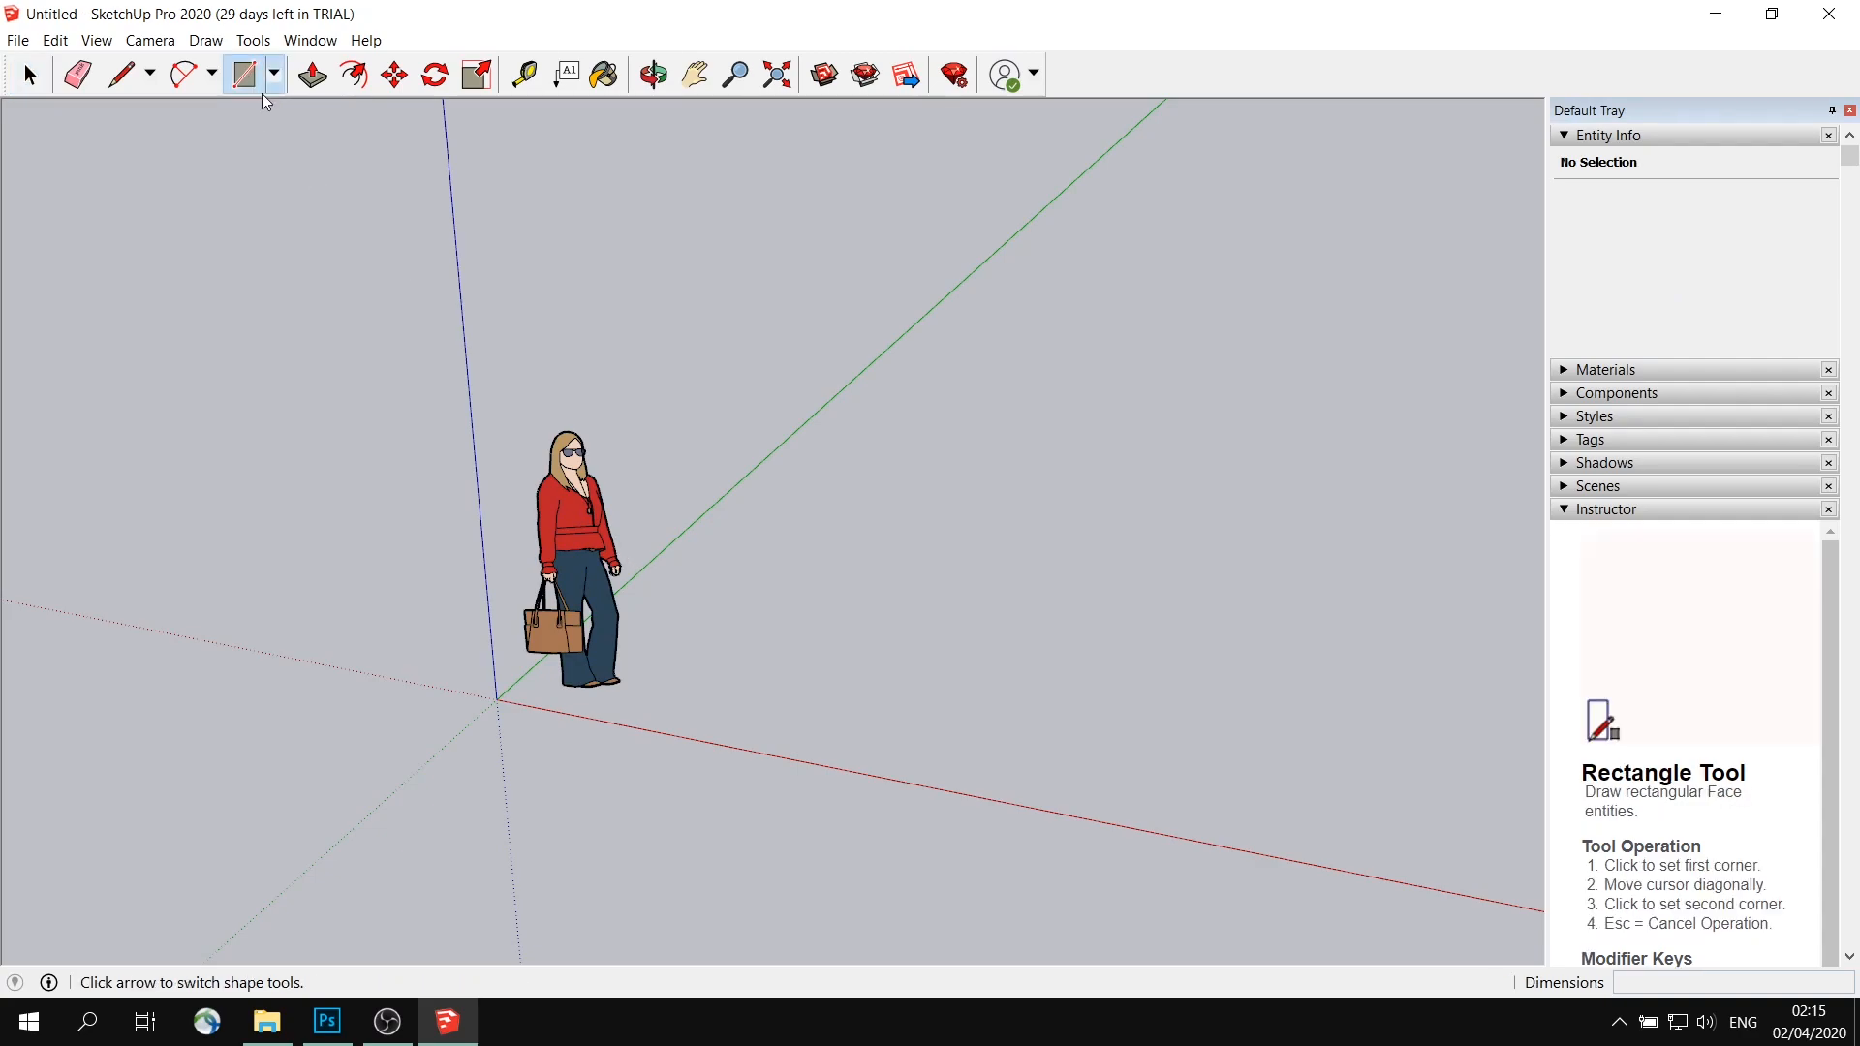
pyautogui.click(839, 491)
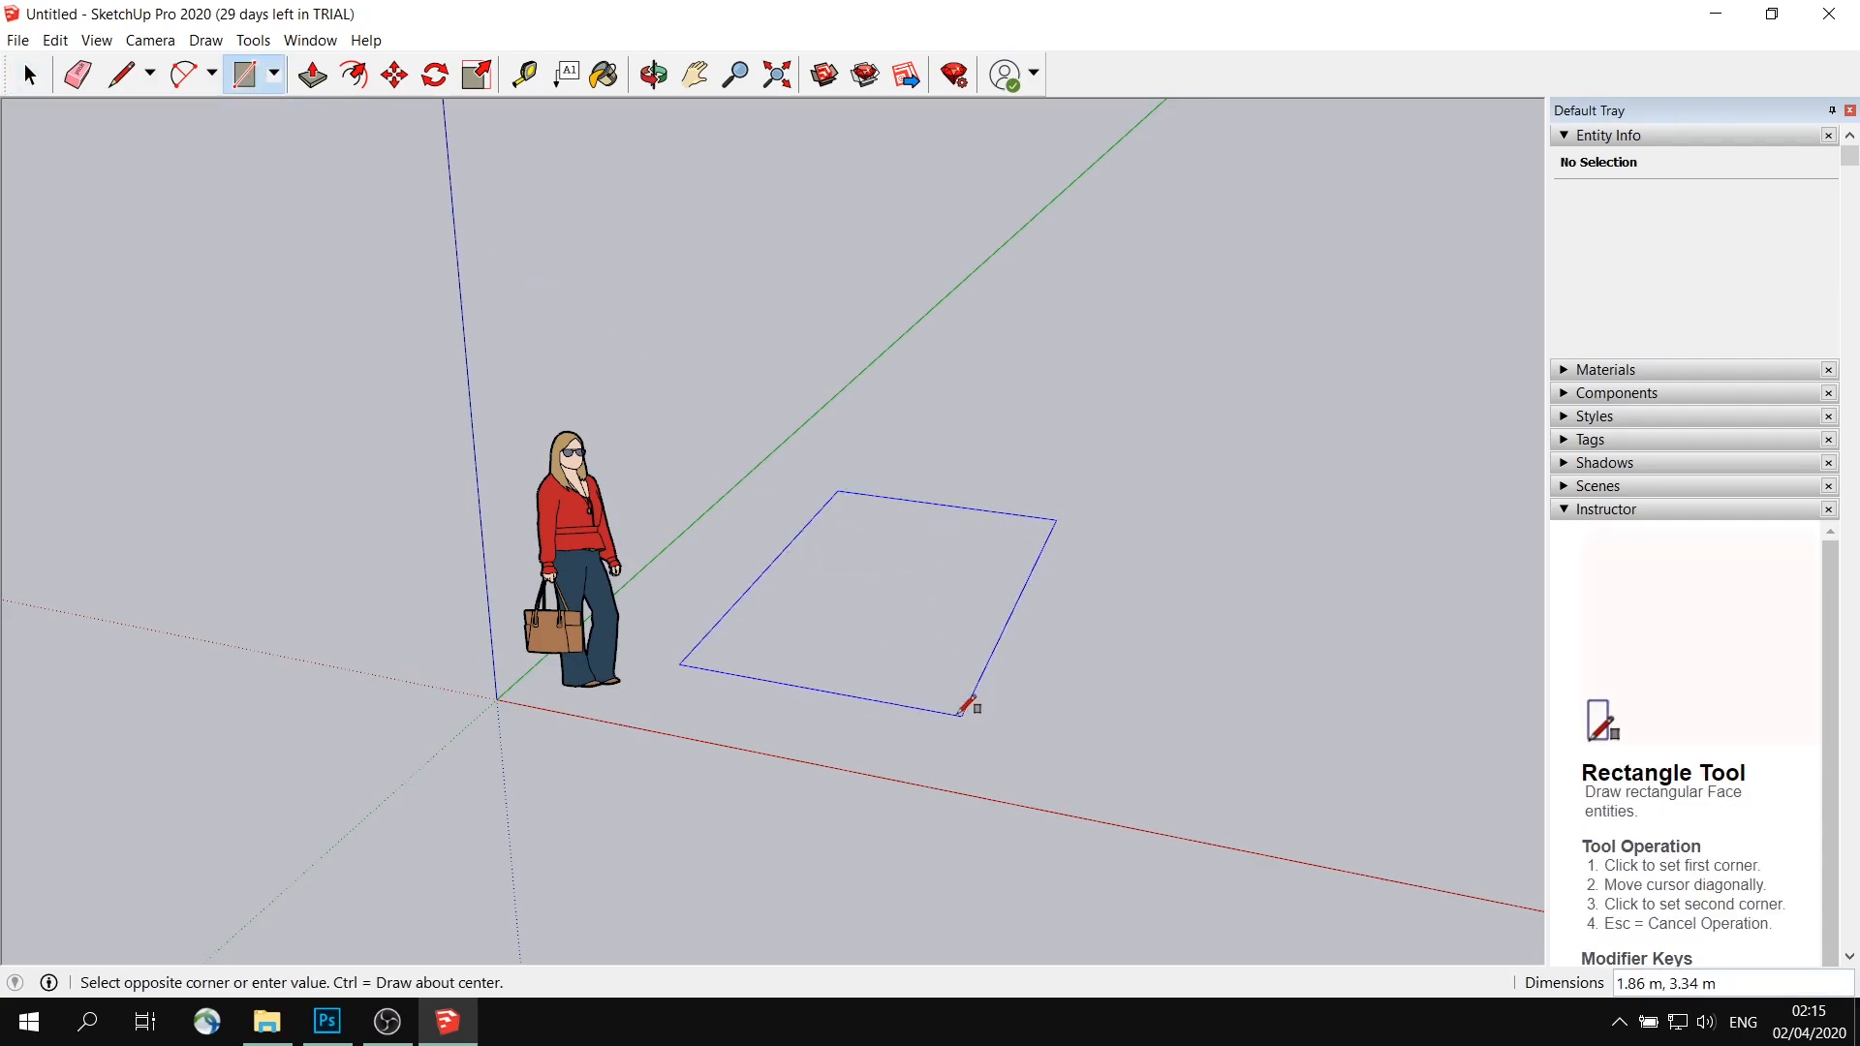
pyautogui.click(943, 701)
pyautogui.click(29, 75)
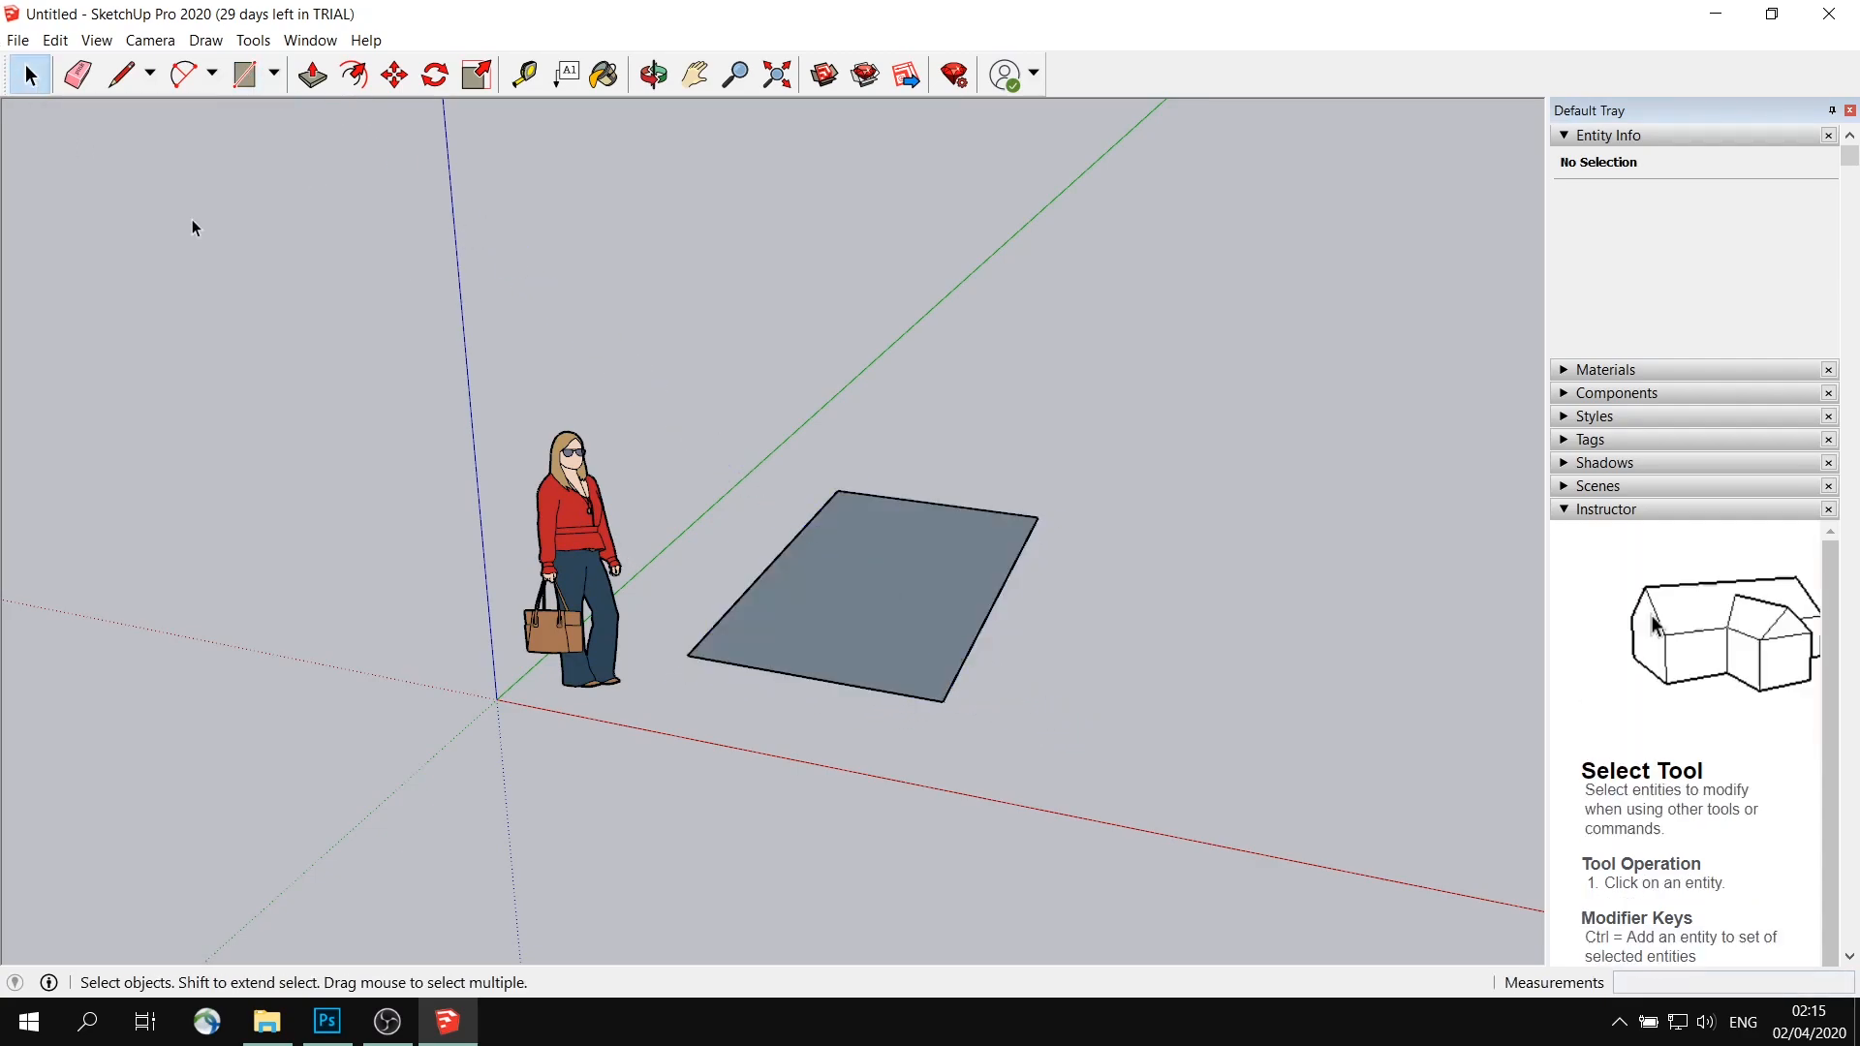
# Check the area of the rectangle's face and the lengths of its long and short edges
pyautogui.click(916, 591)
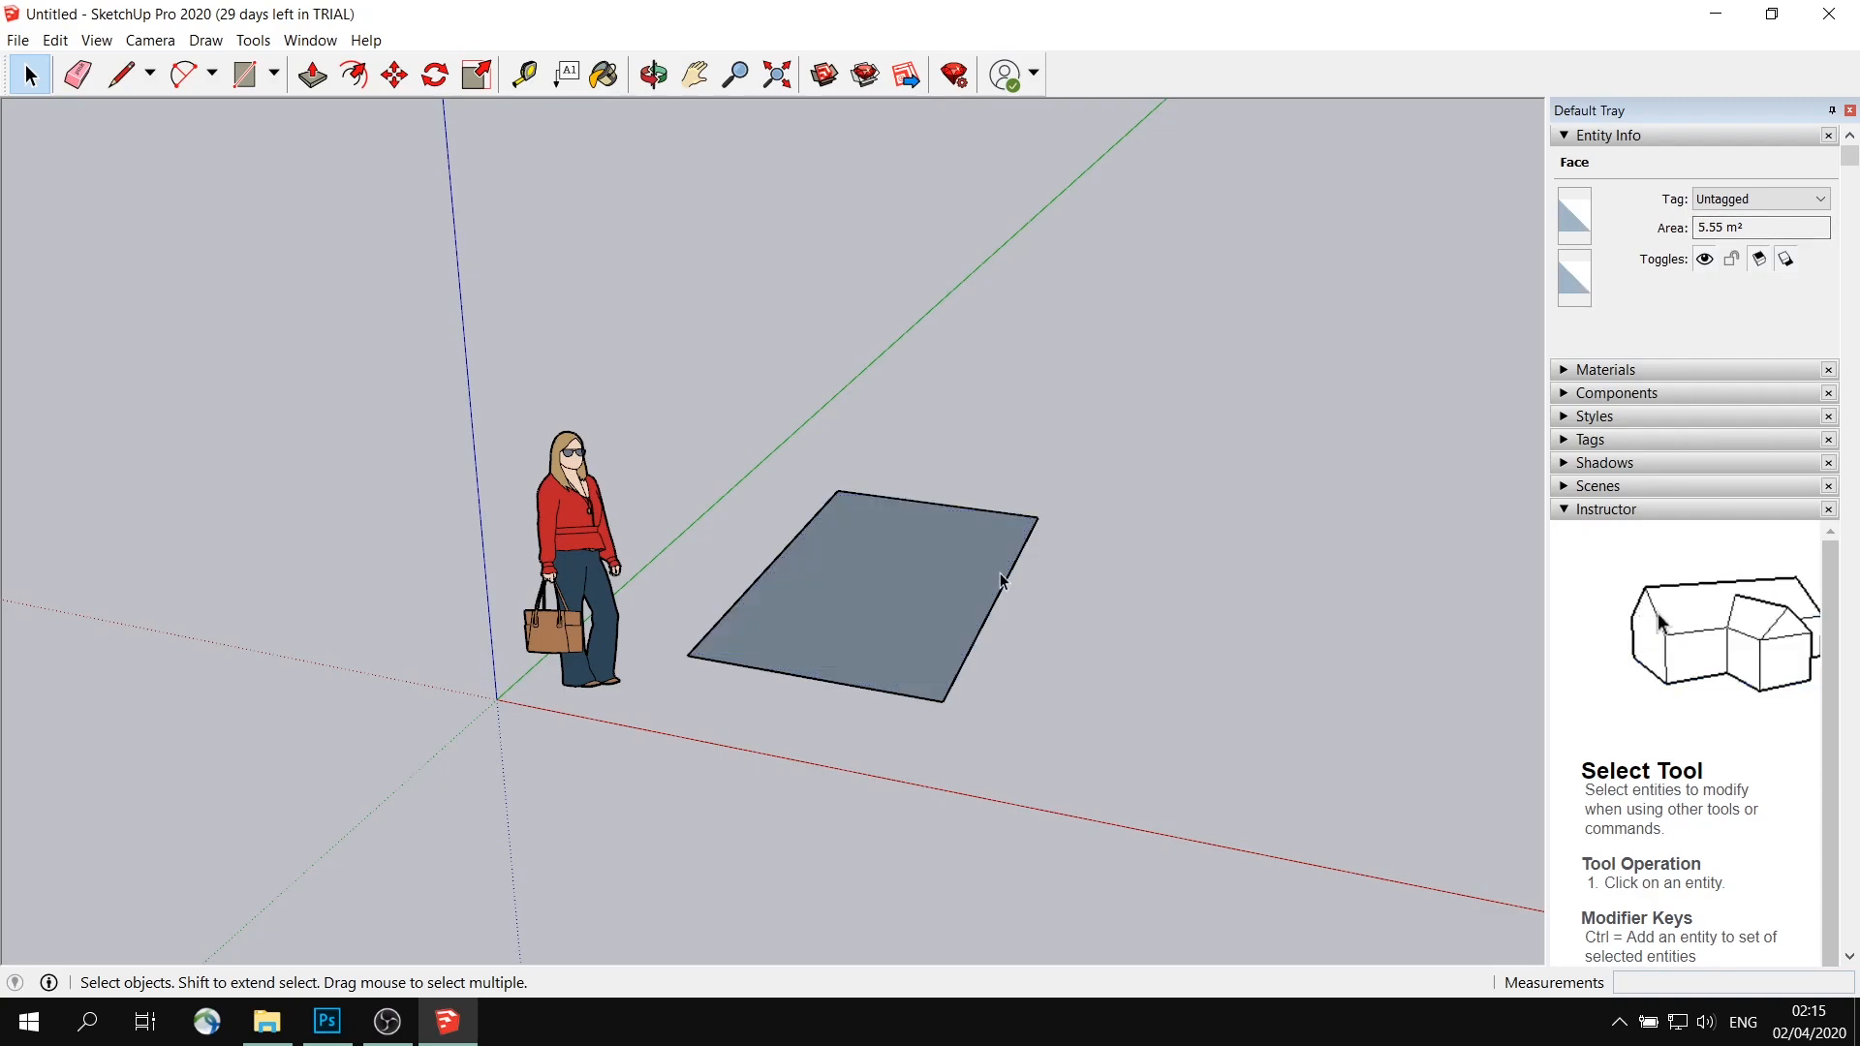
pyautogui.click(1007, 577)
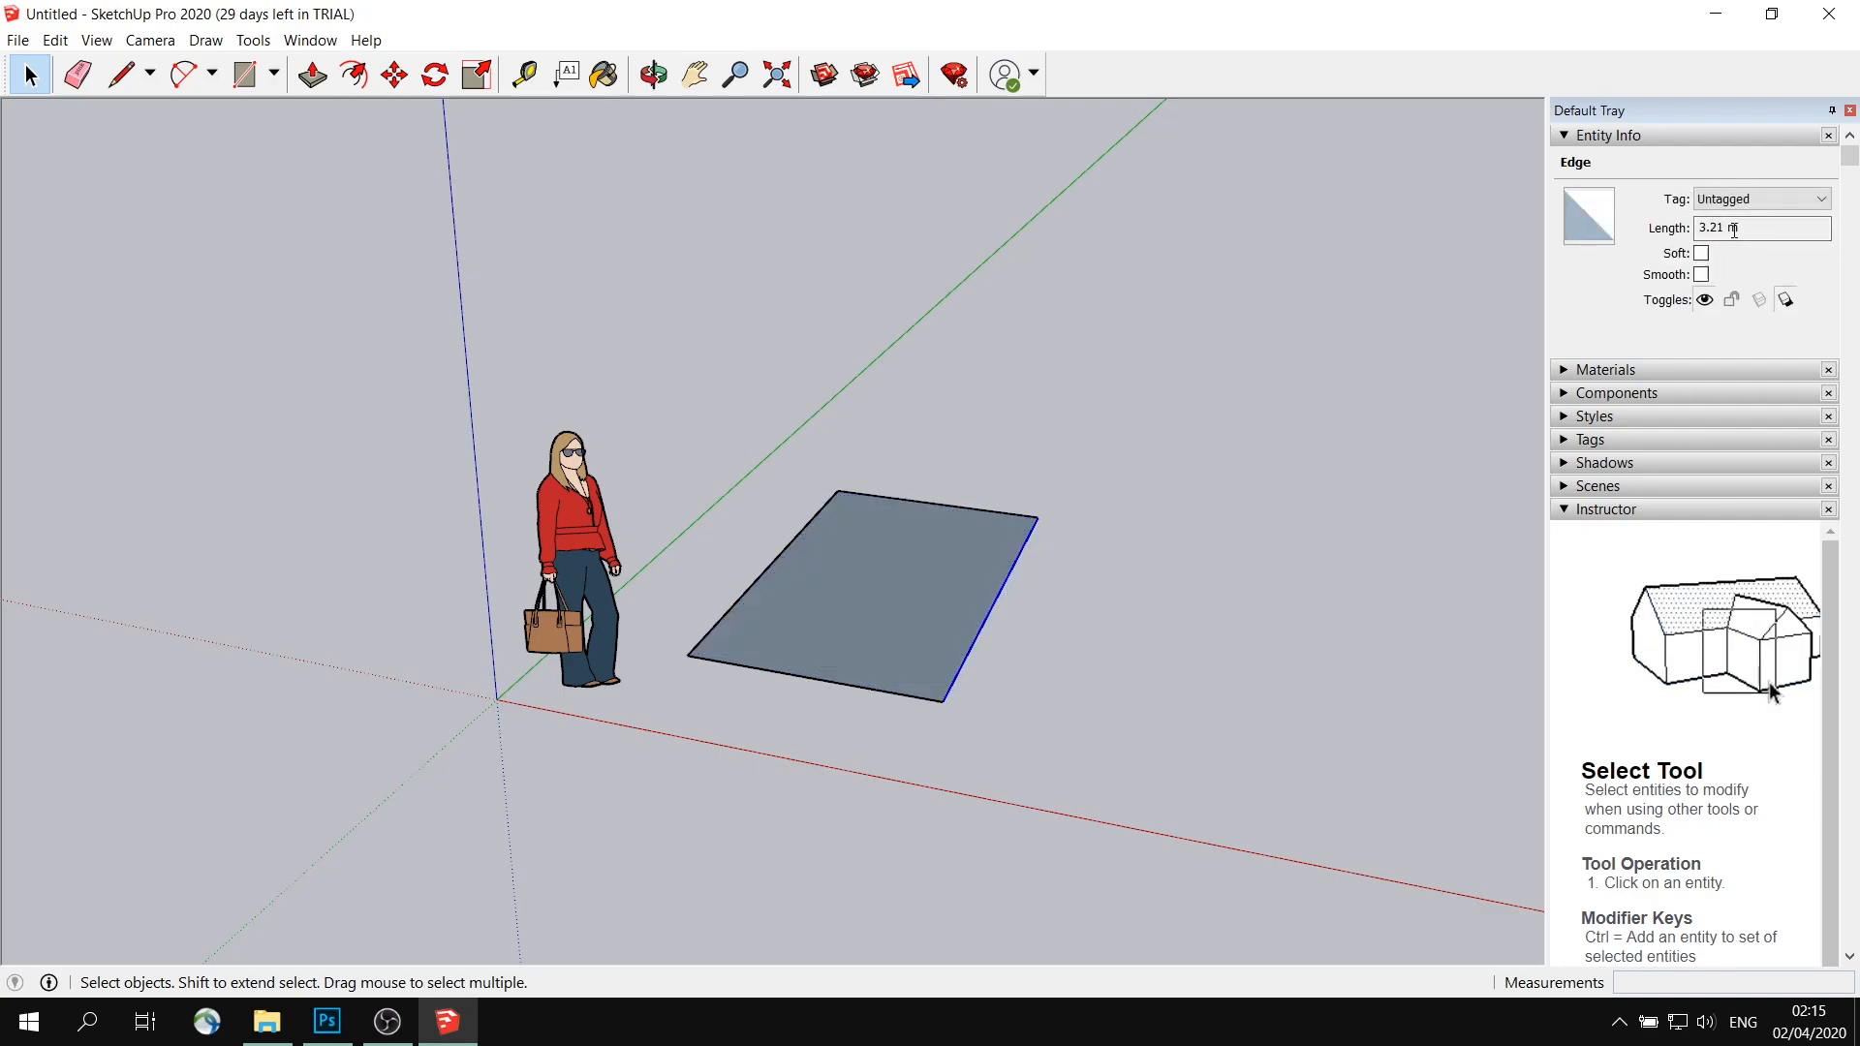
pyautogui.click(970, 509)
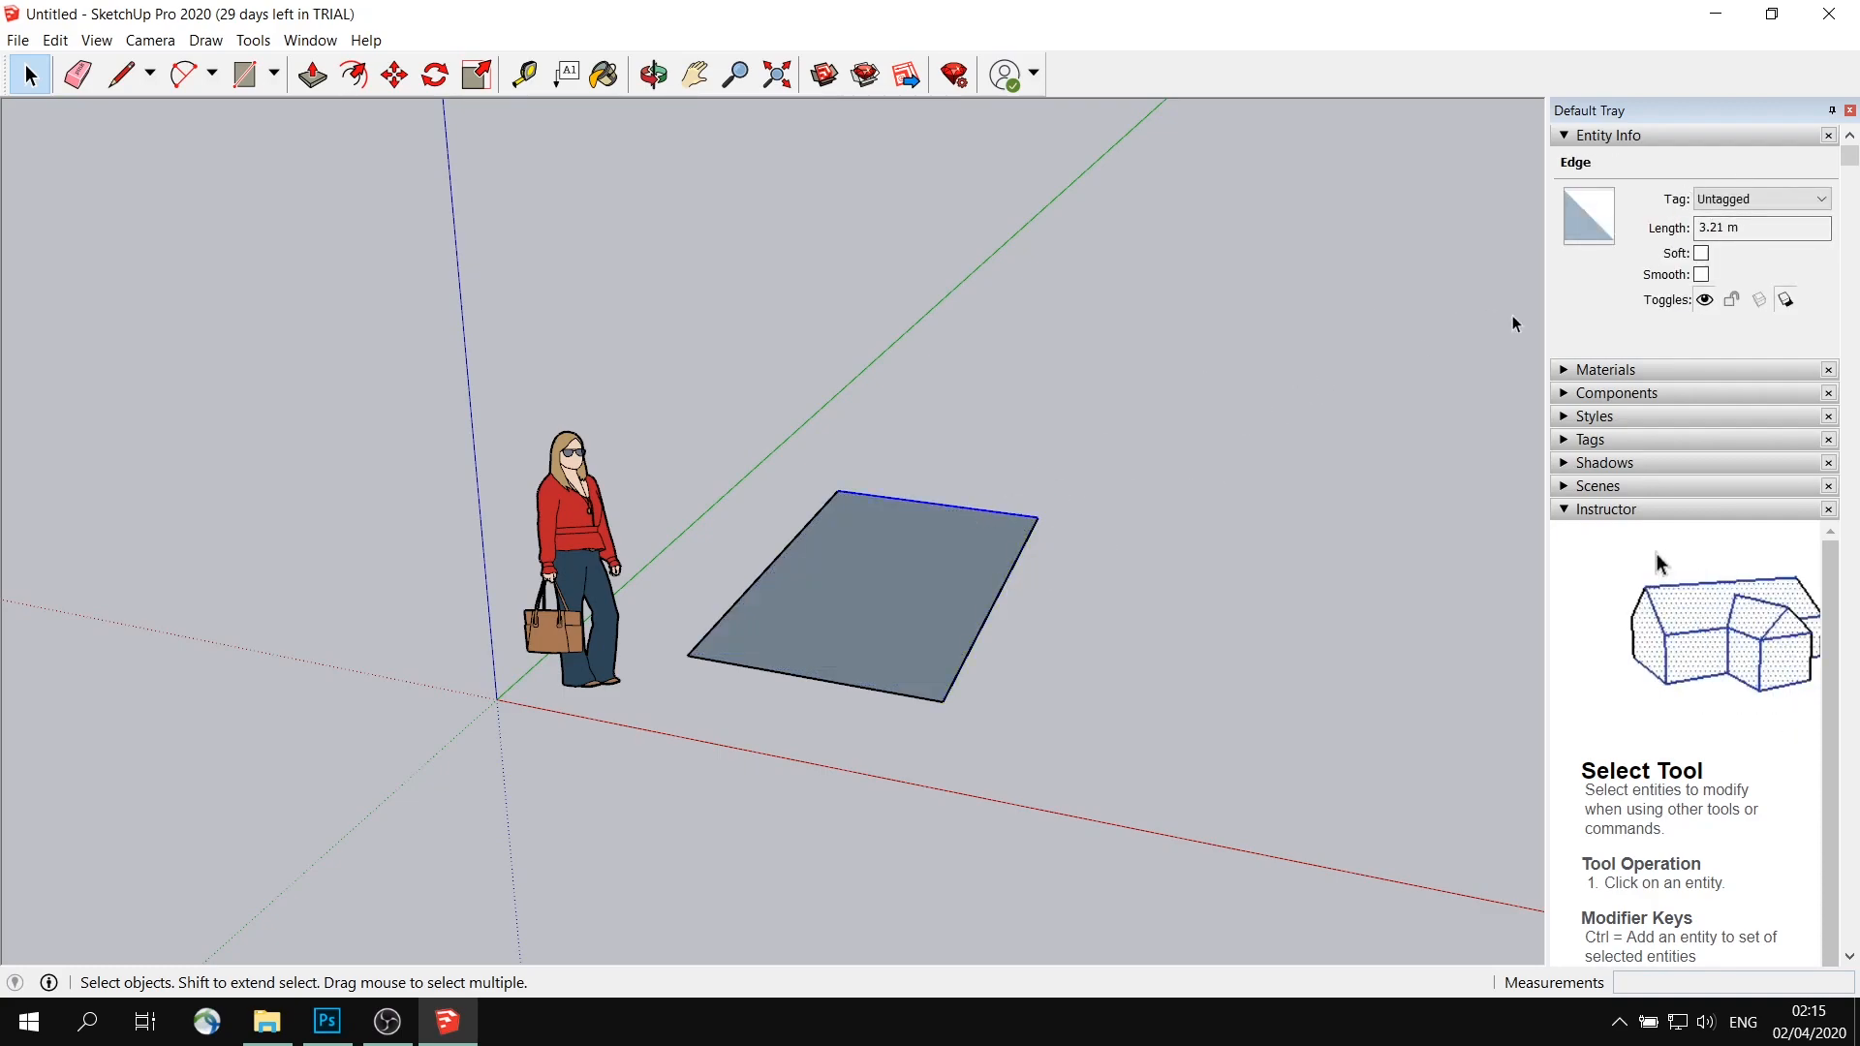
pyautogui.click(1700, 227)
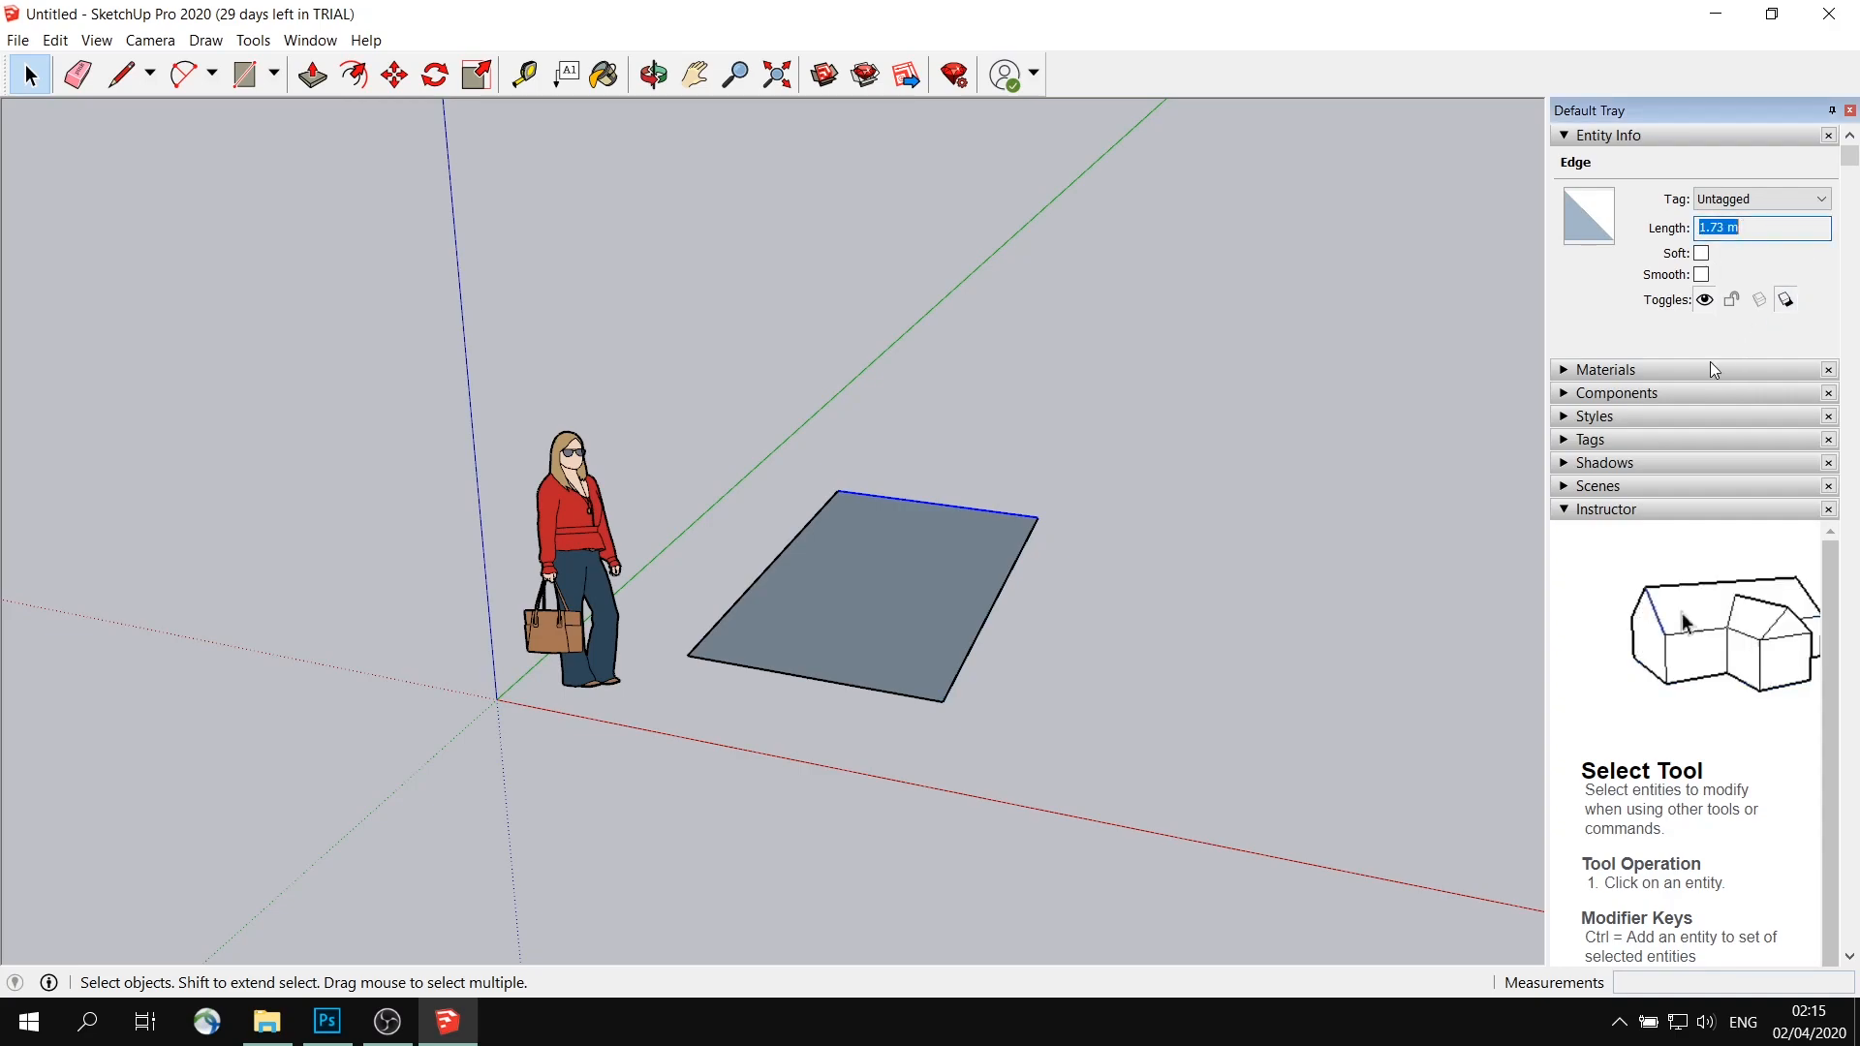
pyautogui.click(1063, 411)
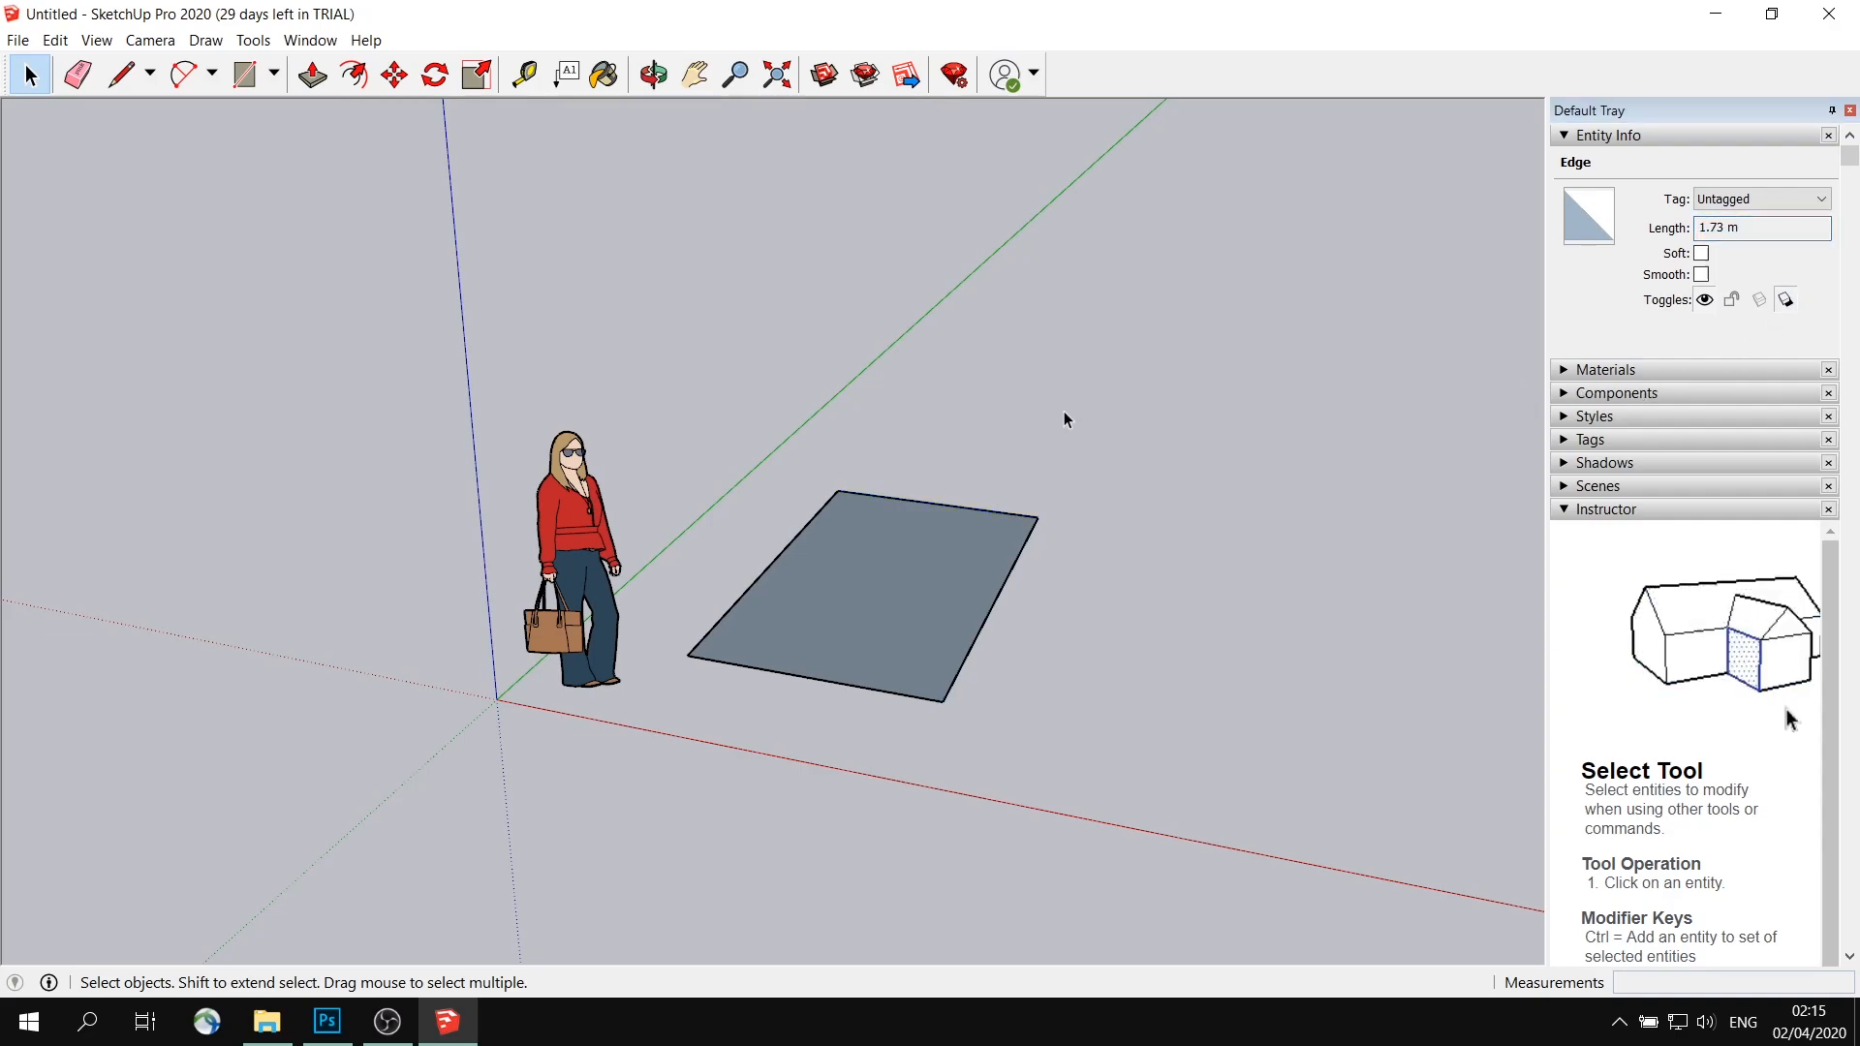
# Try the Tape Measure tool from one corner of the rectangle, leaving the measurement without an end point
pyautogui.click(524, 75)
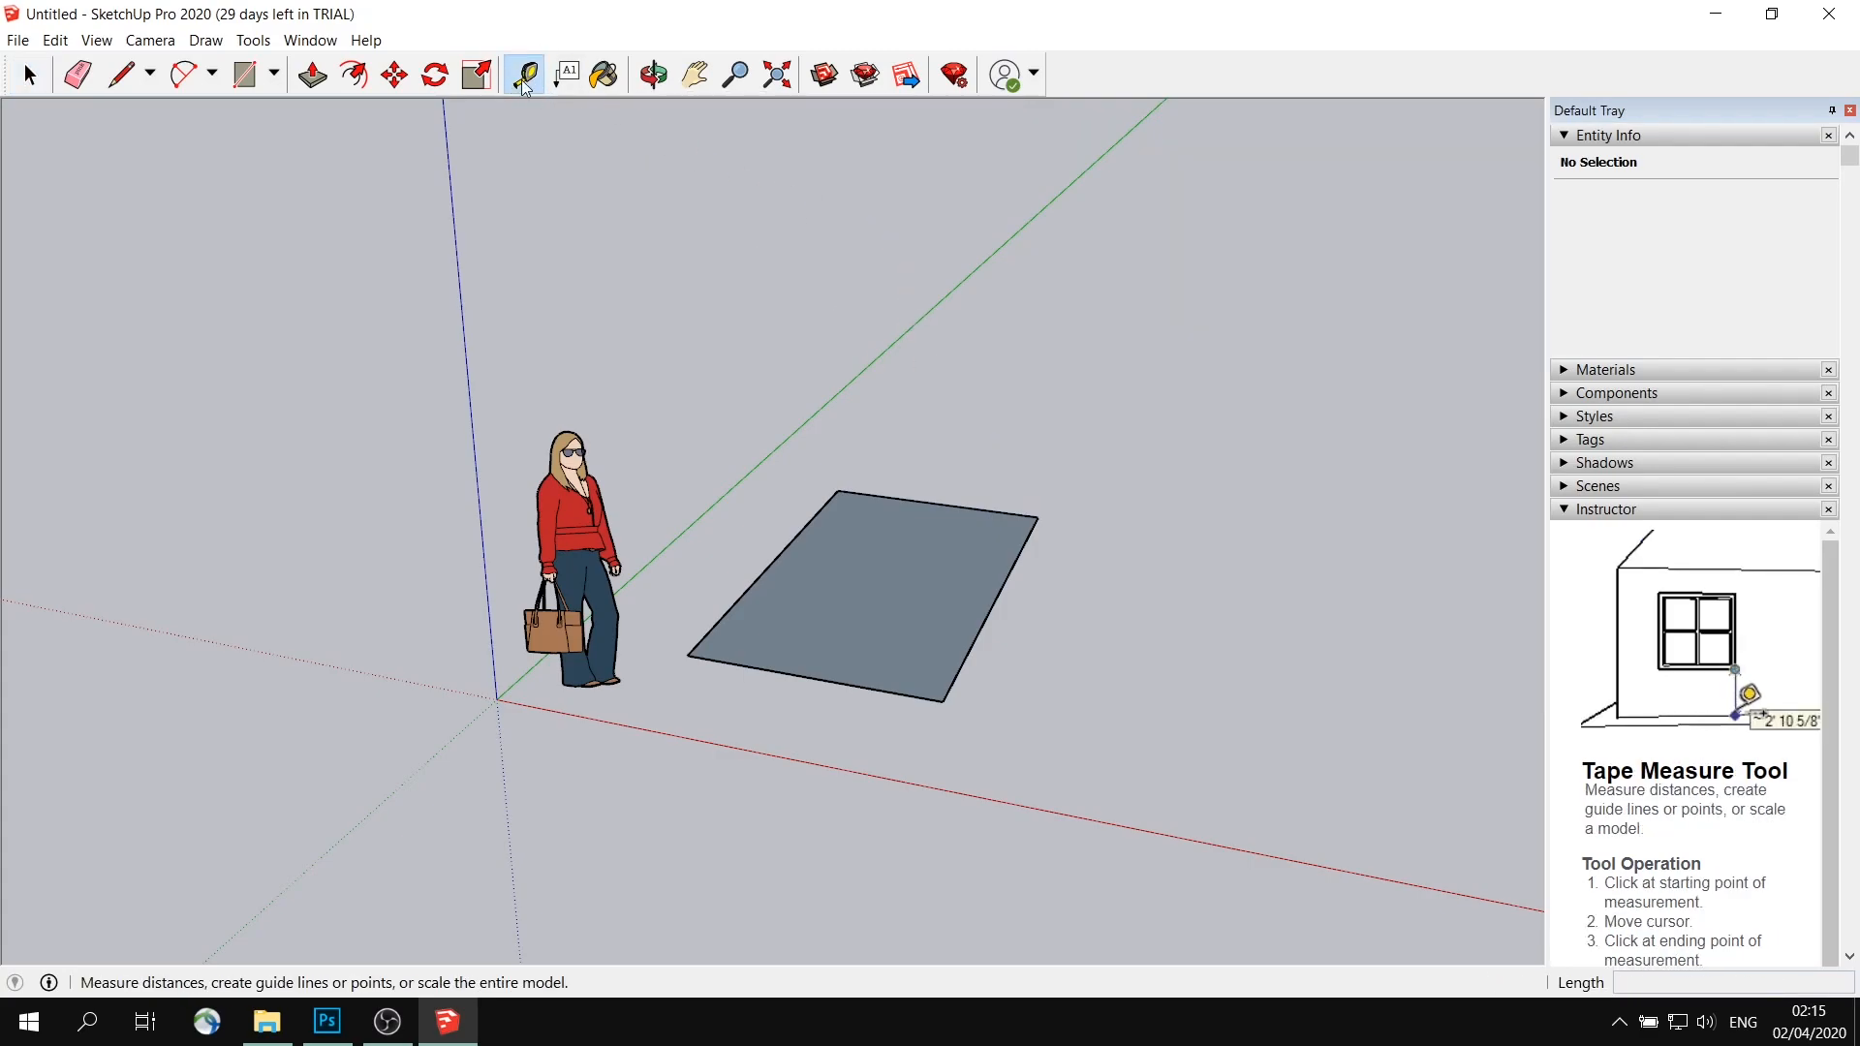
pyautogui.click(1037, 516)
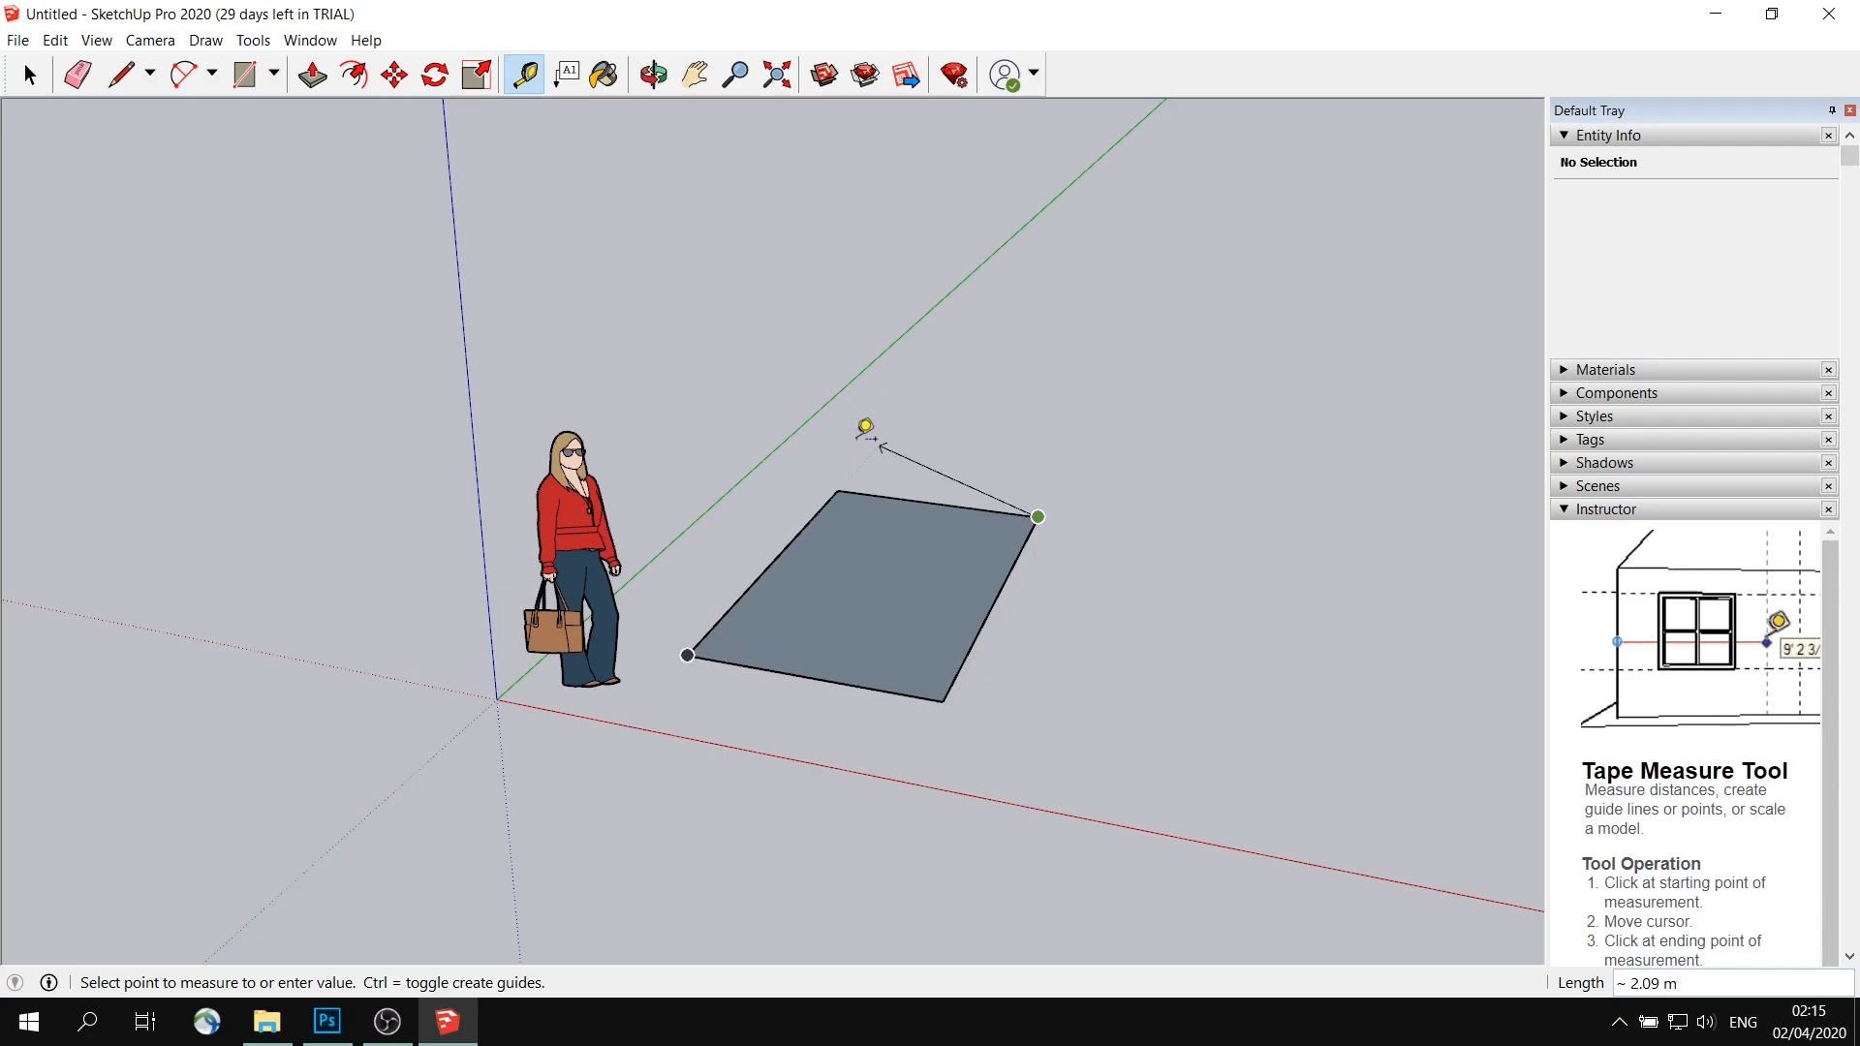
pyautogui.click(529, 89)
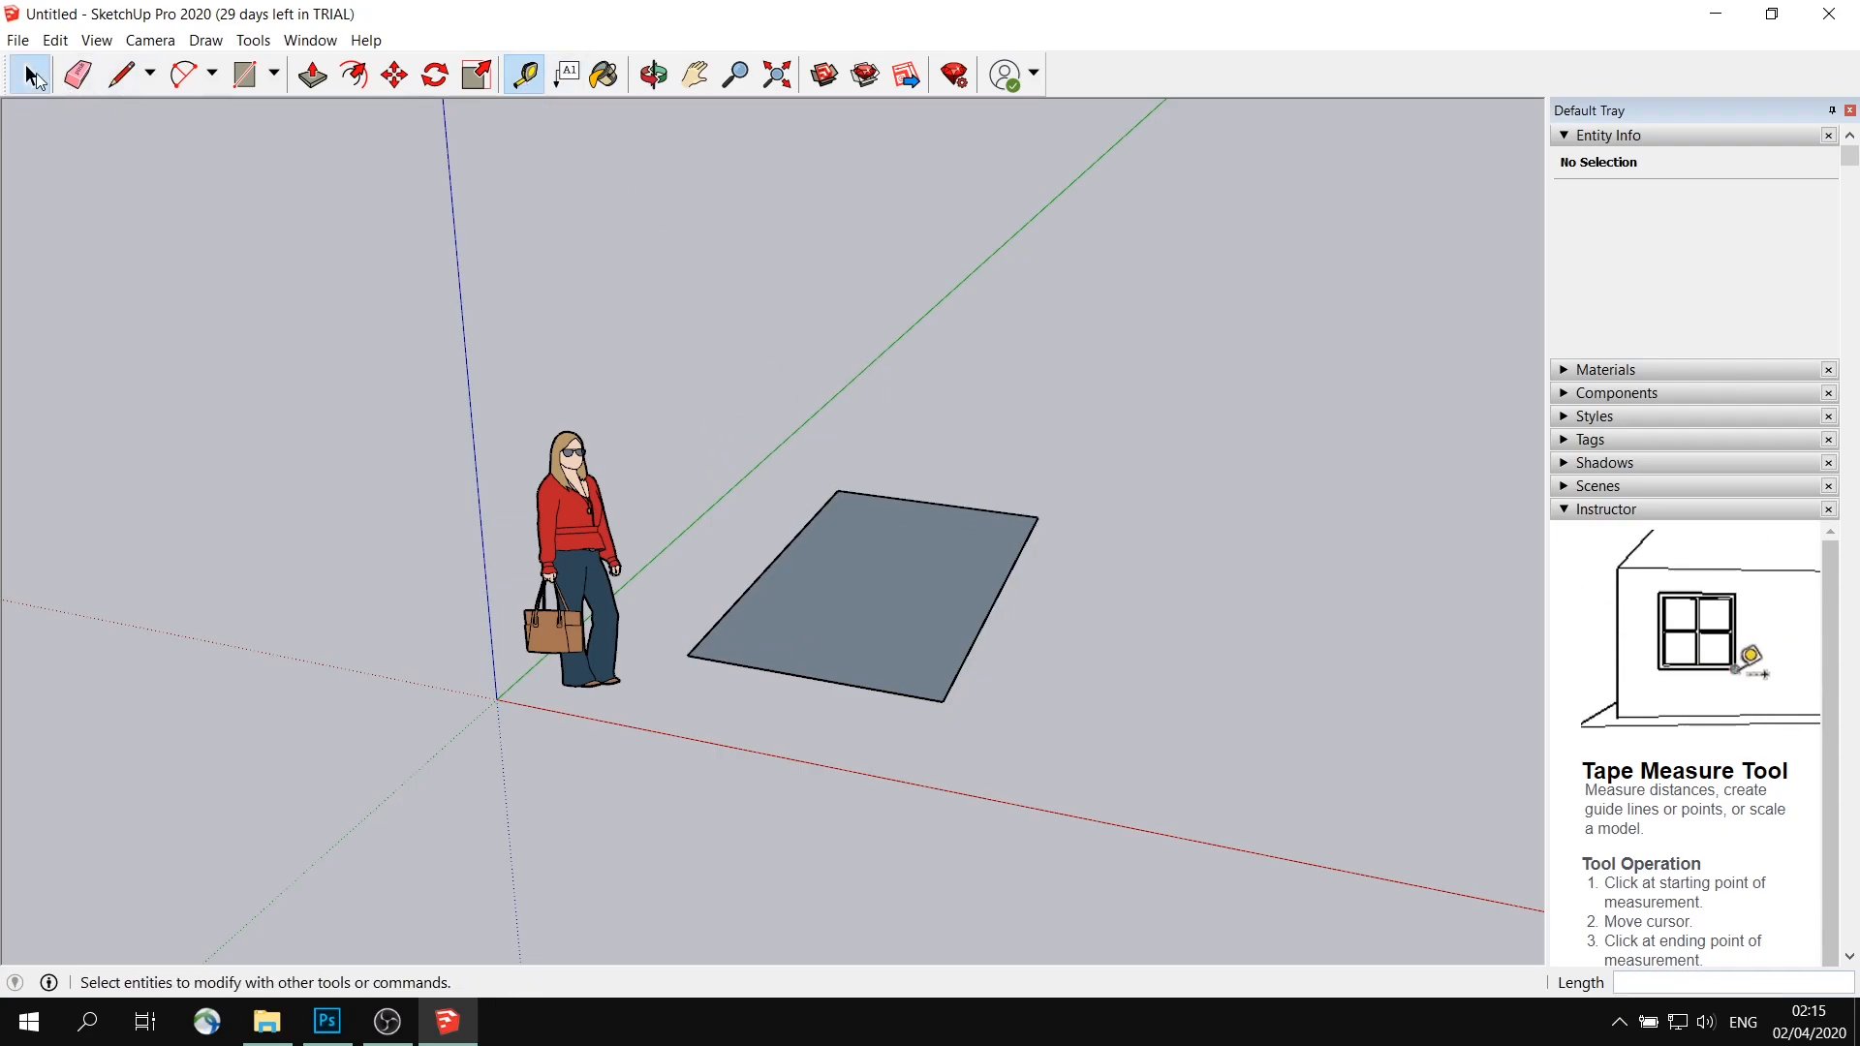
pyautogui.click(29, 75)
# Delete the whole ground rectangle, including its face and all its edges
pyautogui.moveTo(990, 491); pyautogui.dragTo(1149, 458, button='middle')
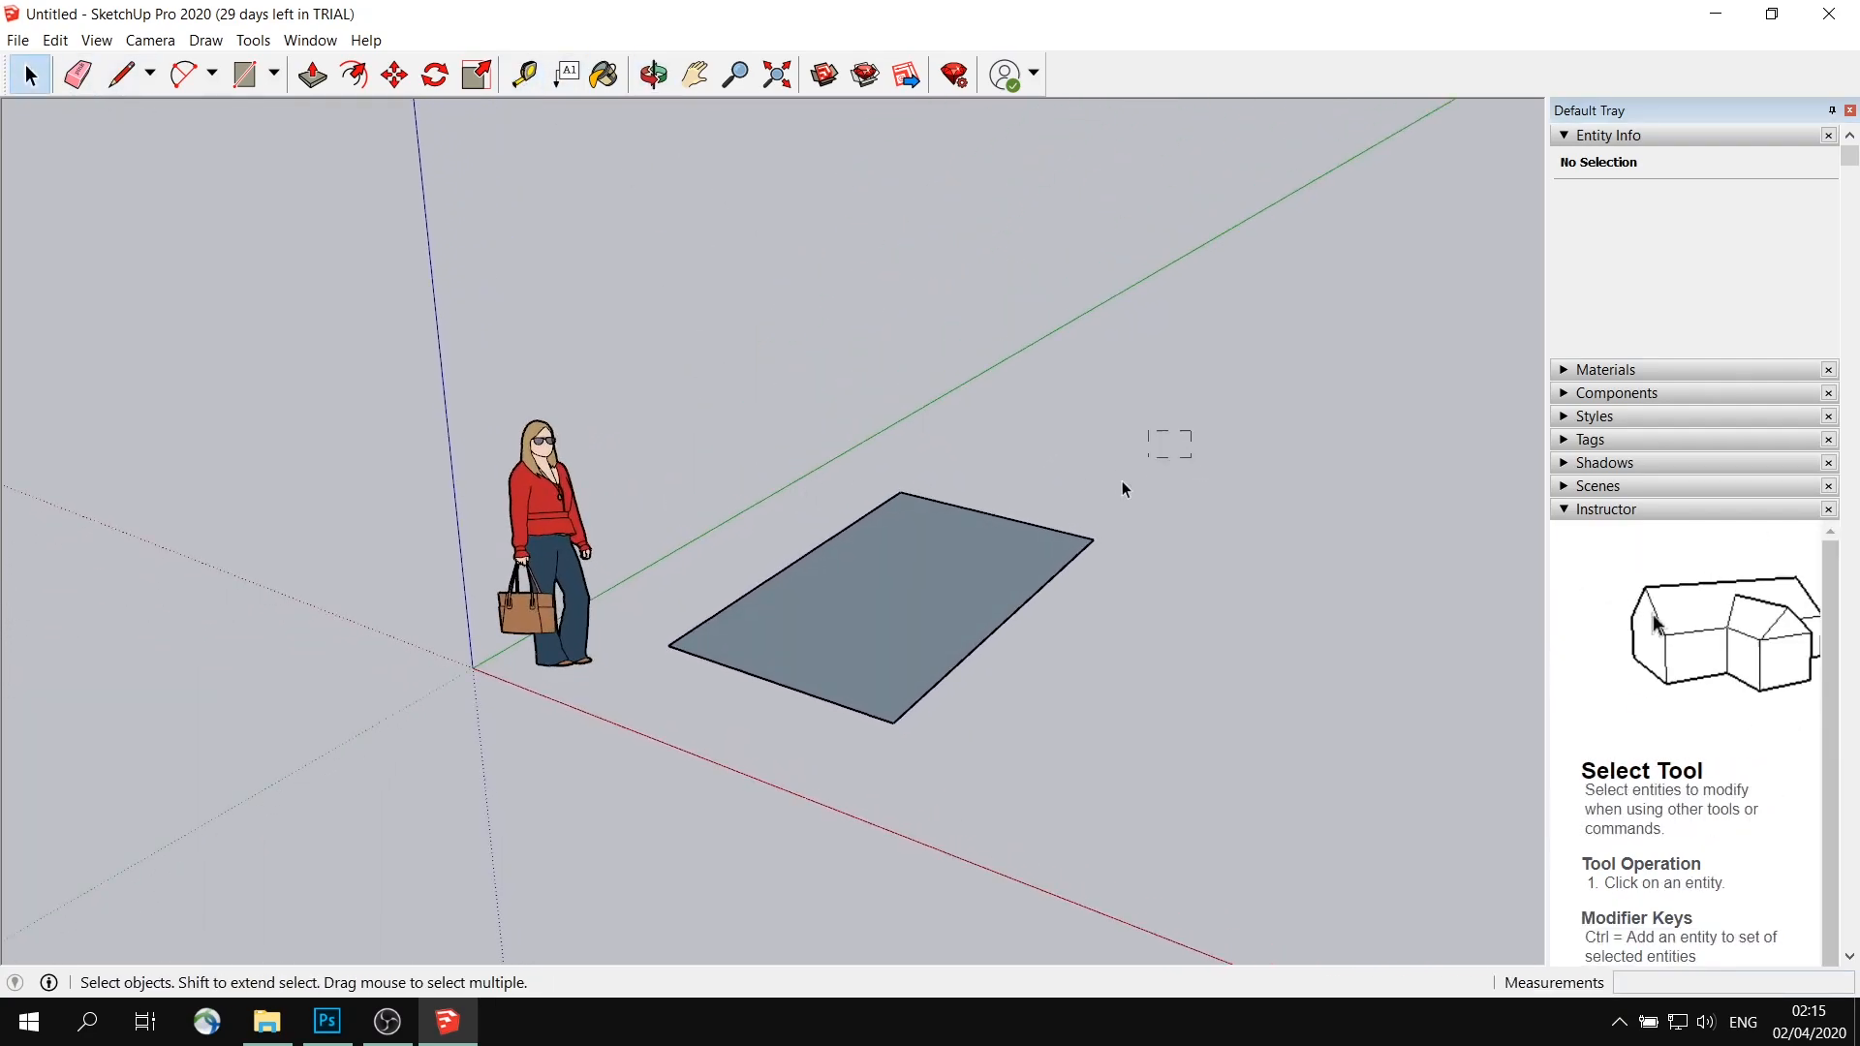
pyautogui.moveTo(676, 724); pyautogui.dragTo(654, 757)
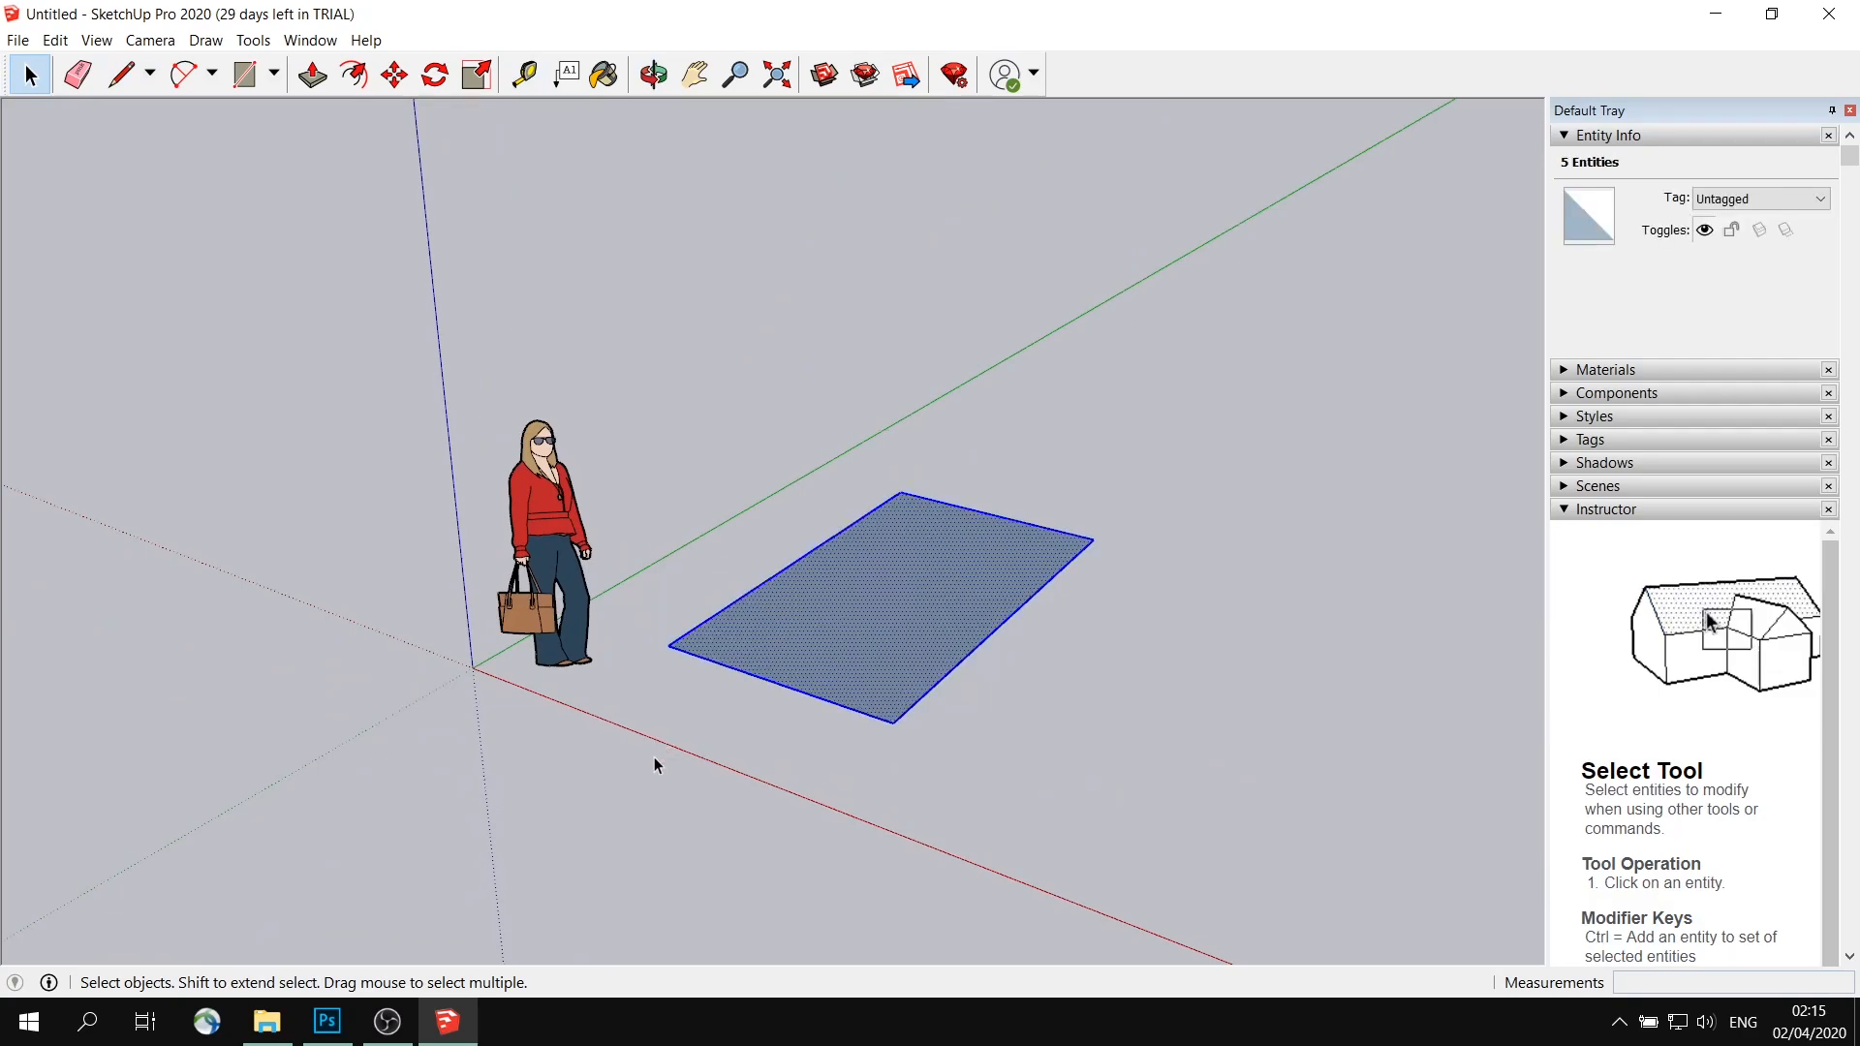
pyautogui.press('Delete')
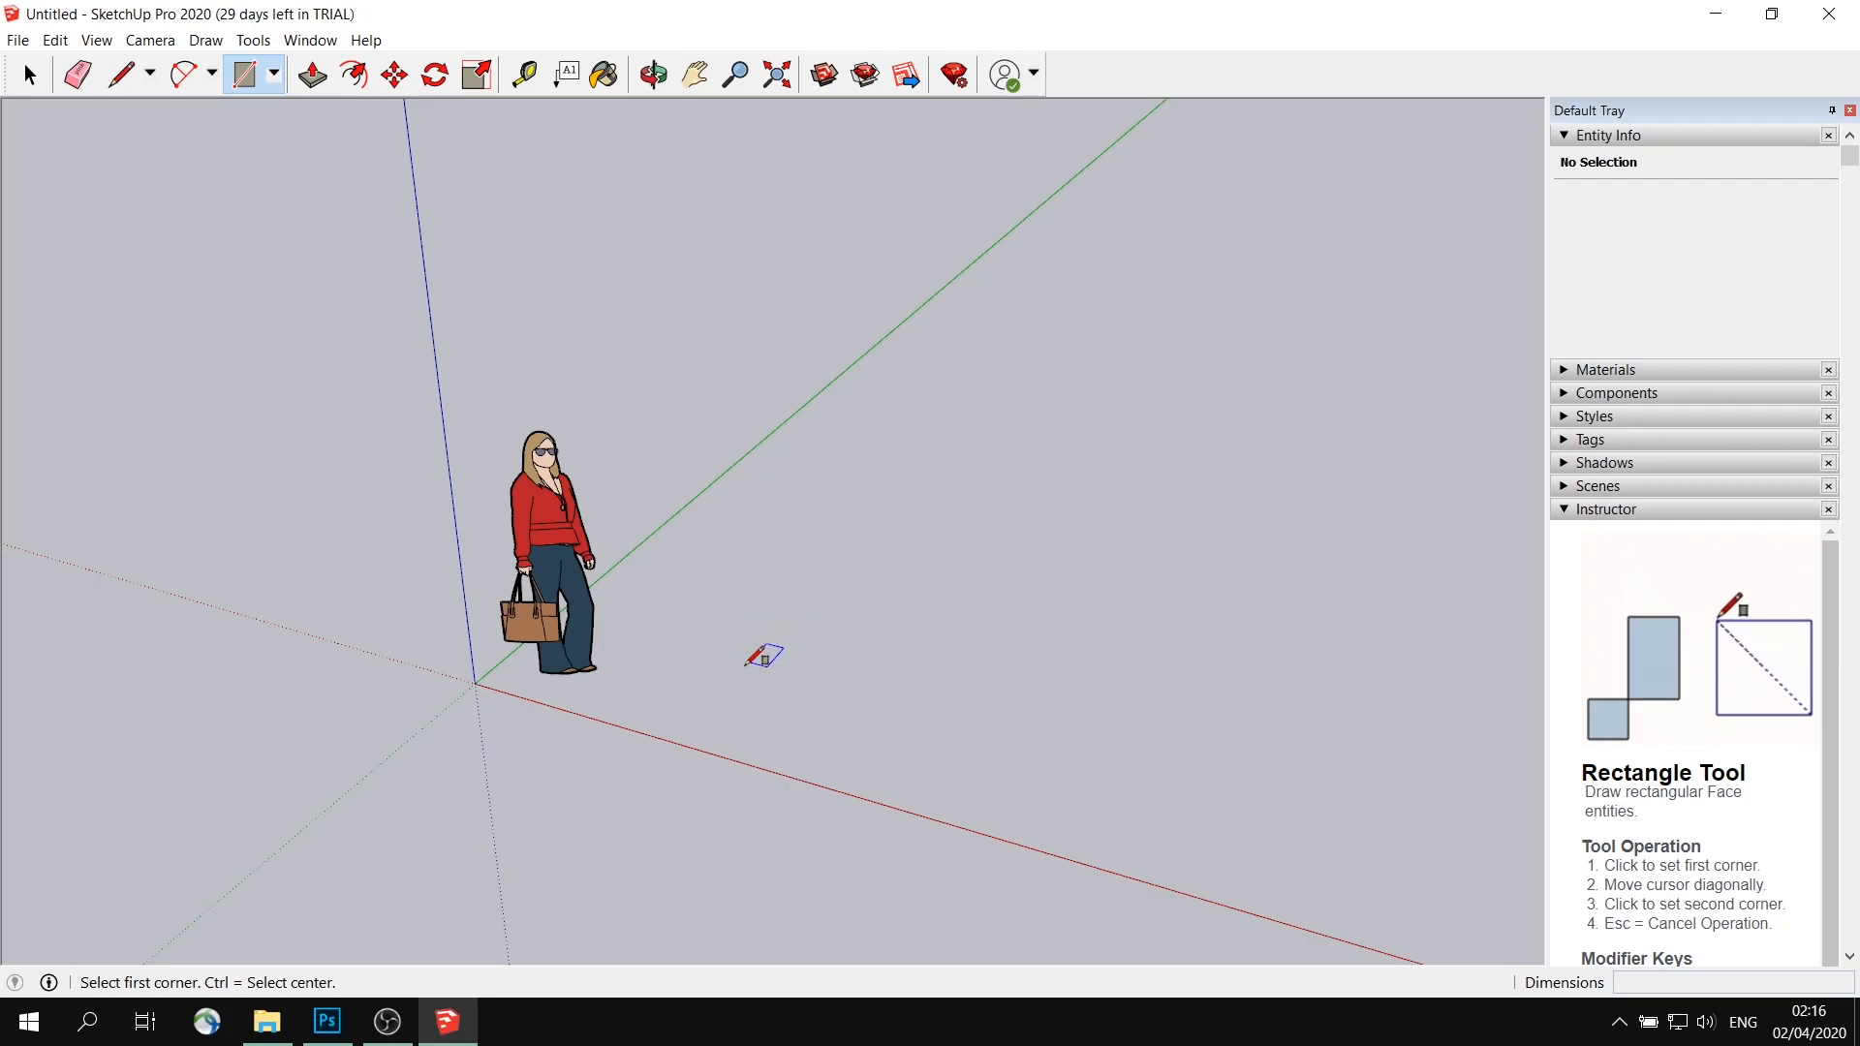
# Draw a square of about 0.55 m by 0.55 m on the ground beside the figure
pyautogui.click(684, 659)
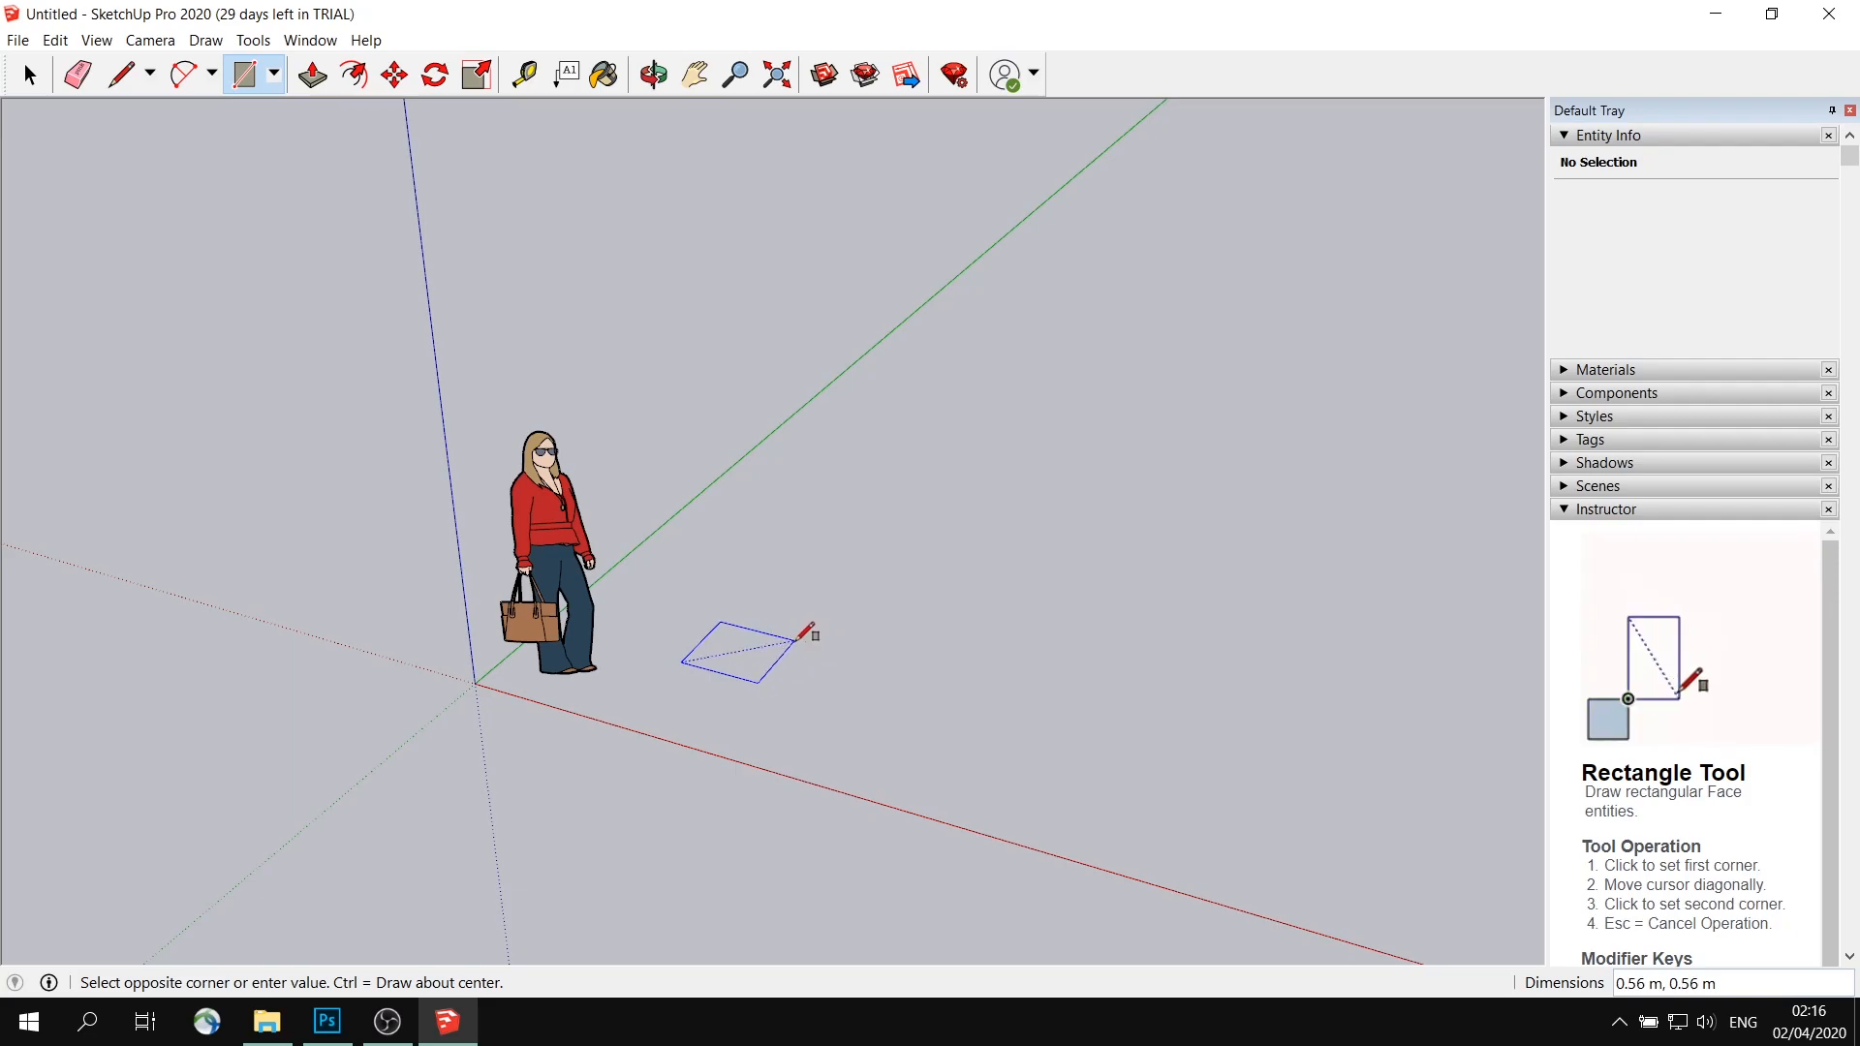
pyautogui.click(793, 639)
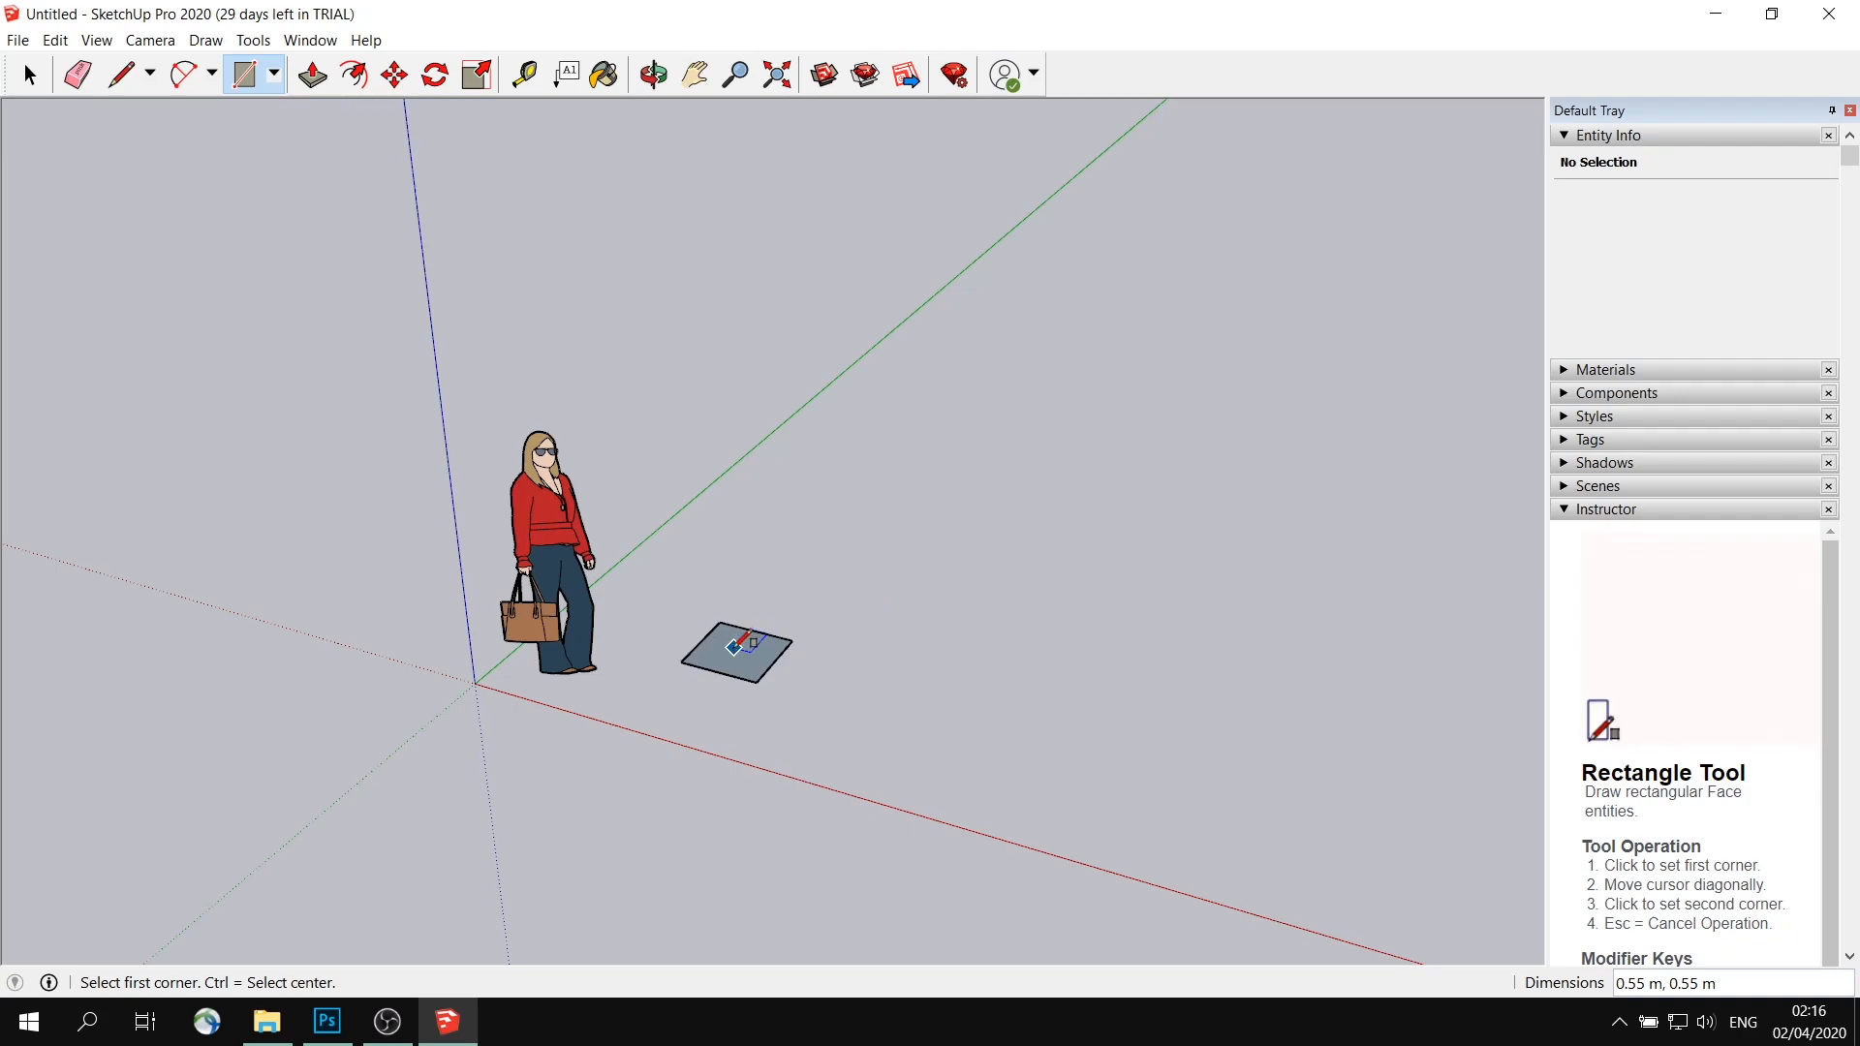
pyautogui.scroll(4, 757, 649)
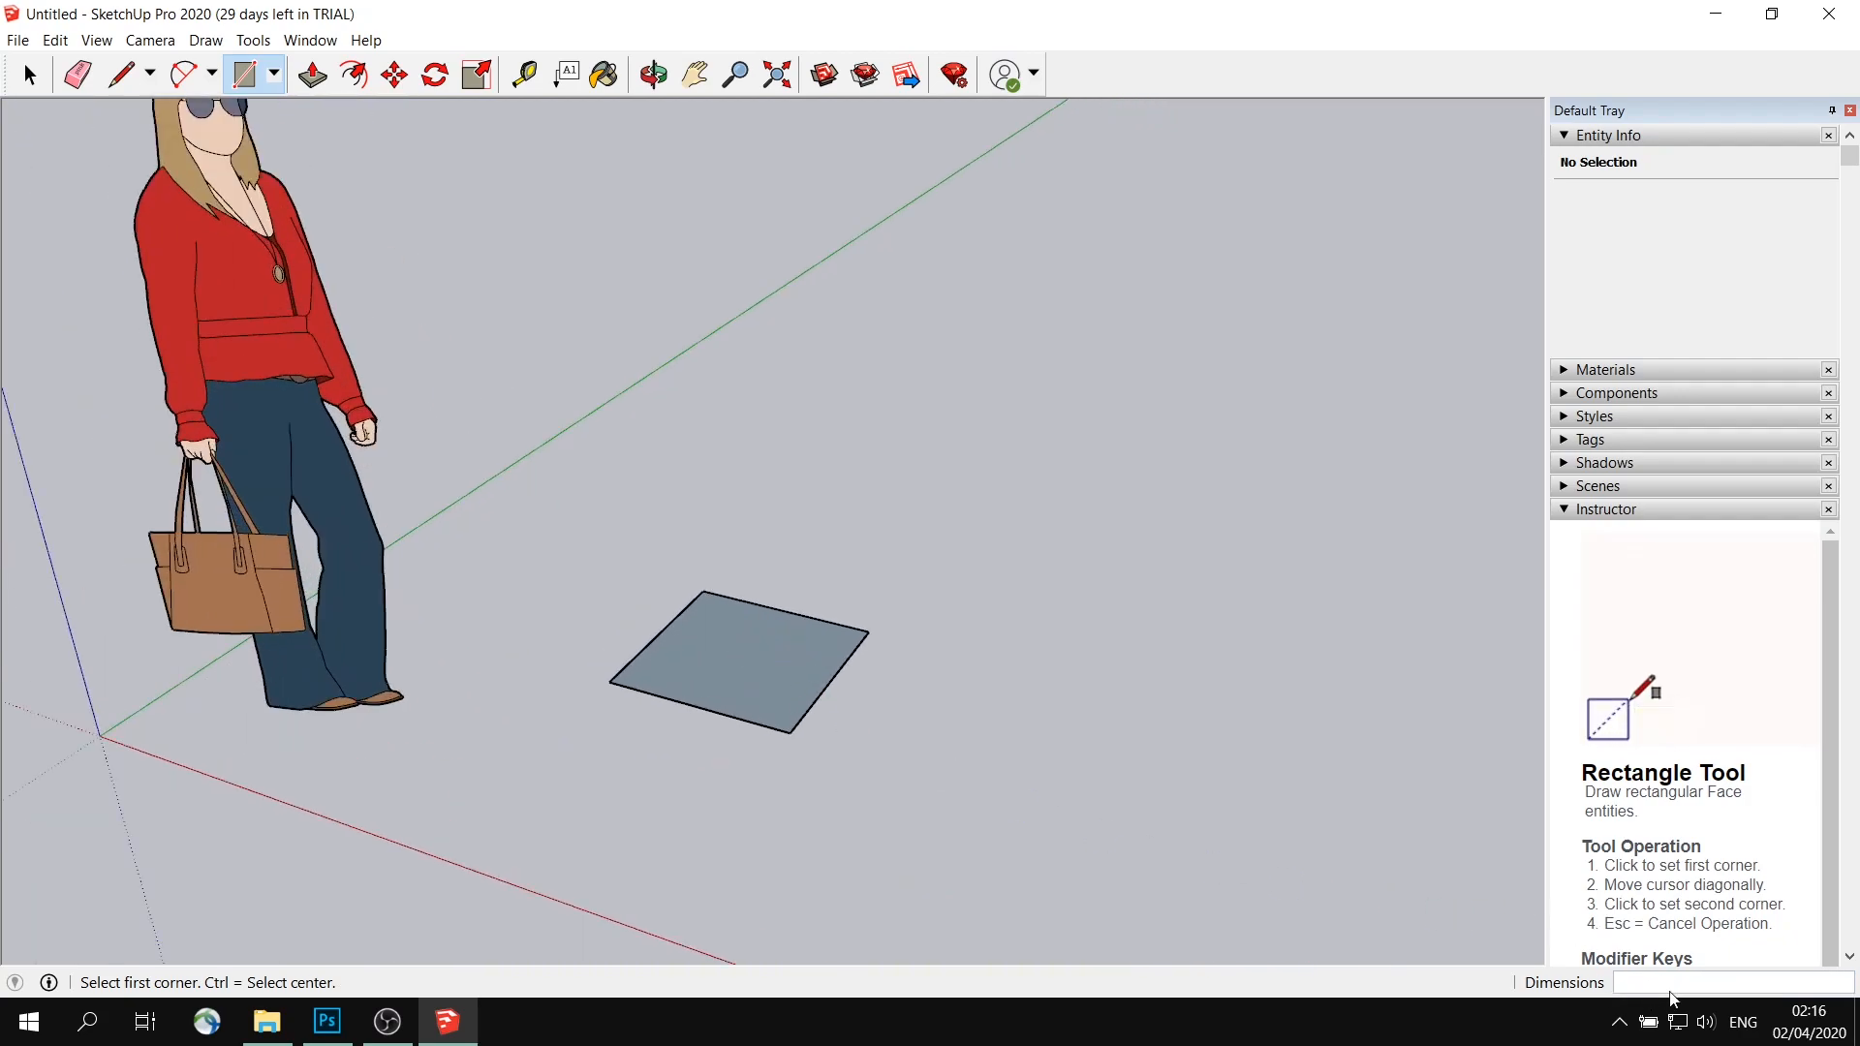
# Draw a second, smaller square of about 0.32 m next to the first one and undo it
pyautogui.click(872, 700)
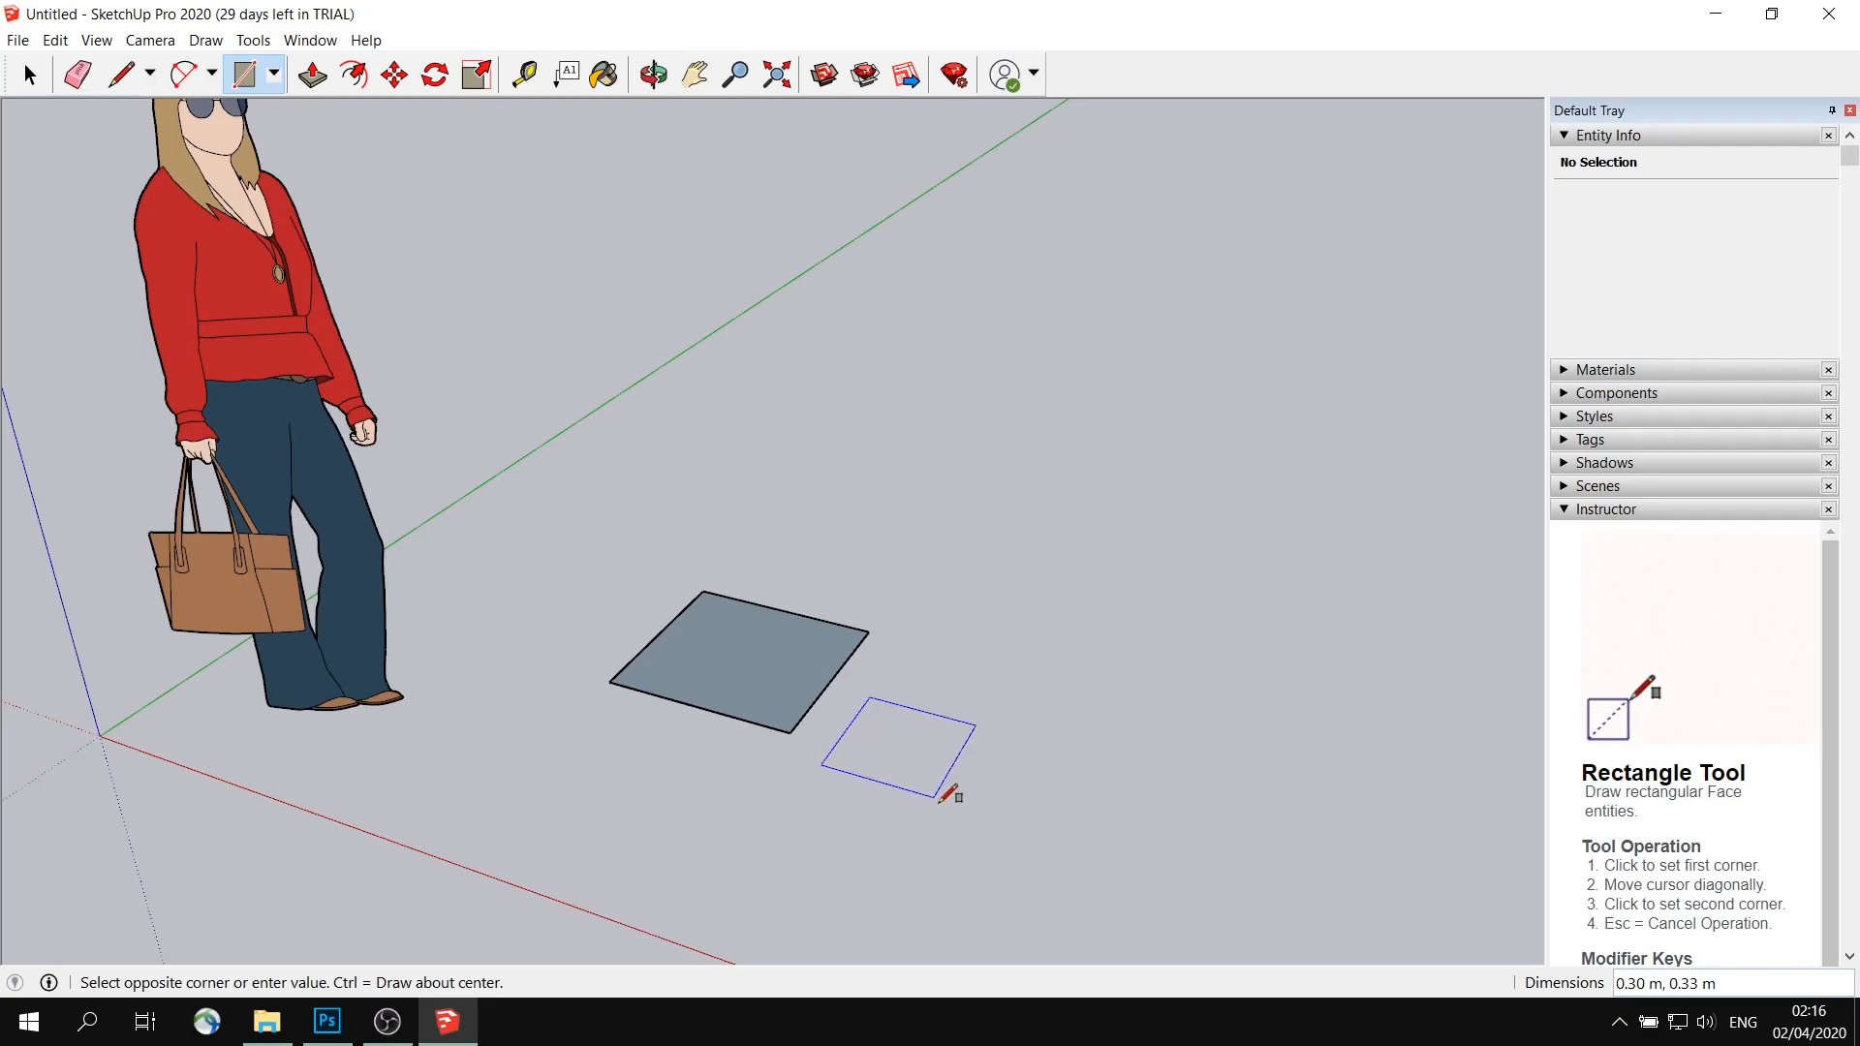
pyautogui.click(945, 797)
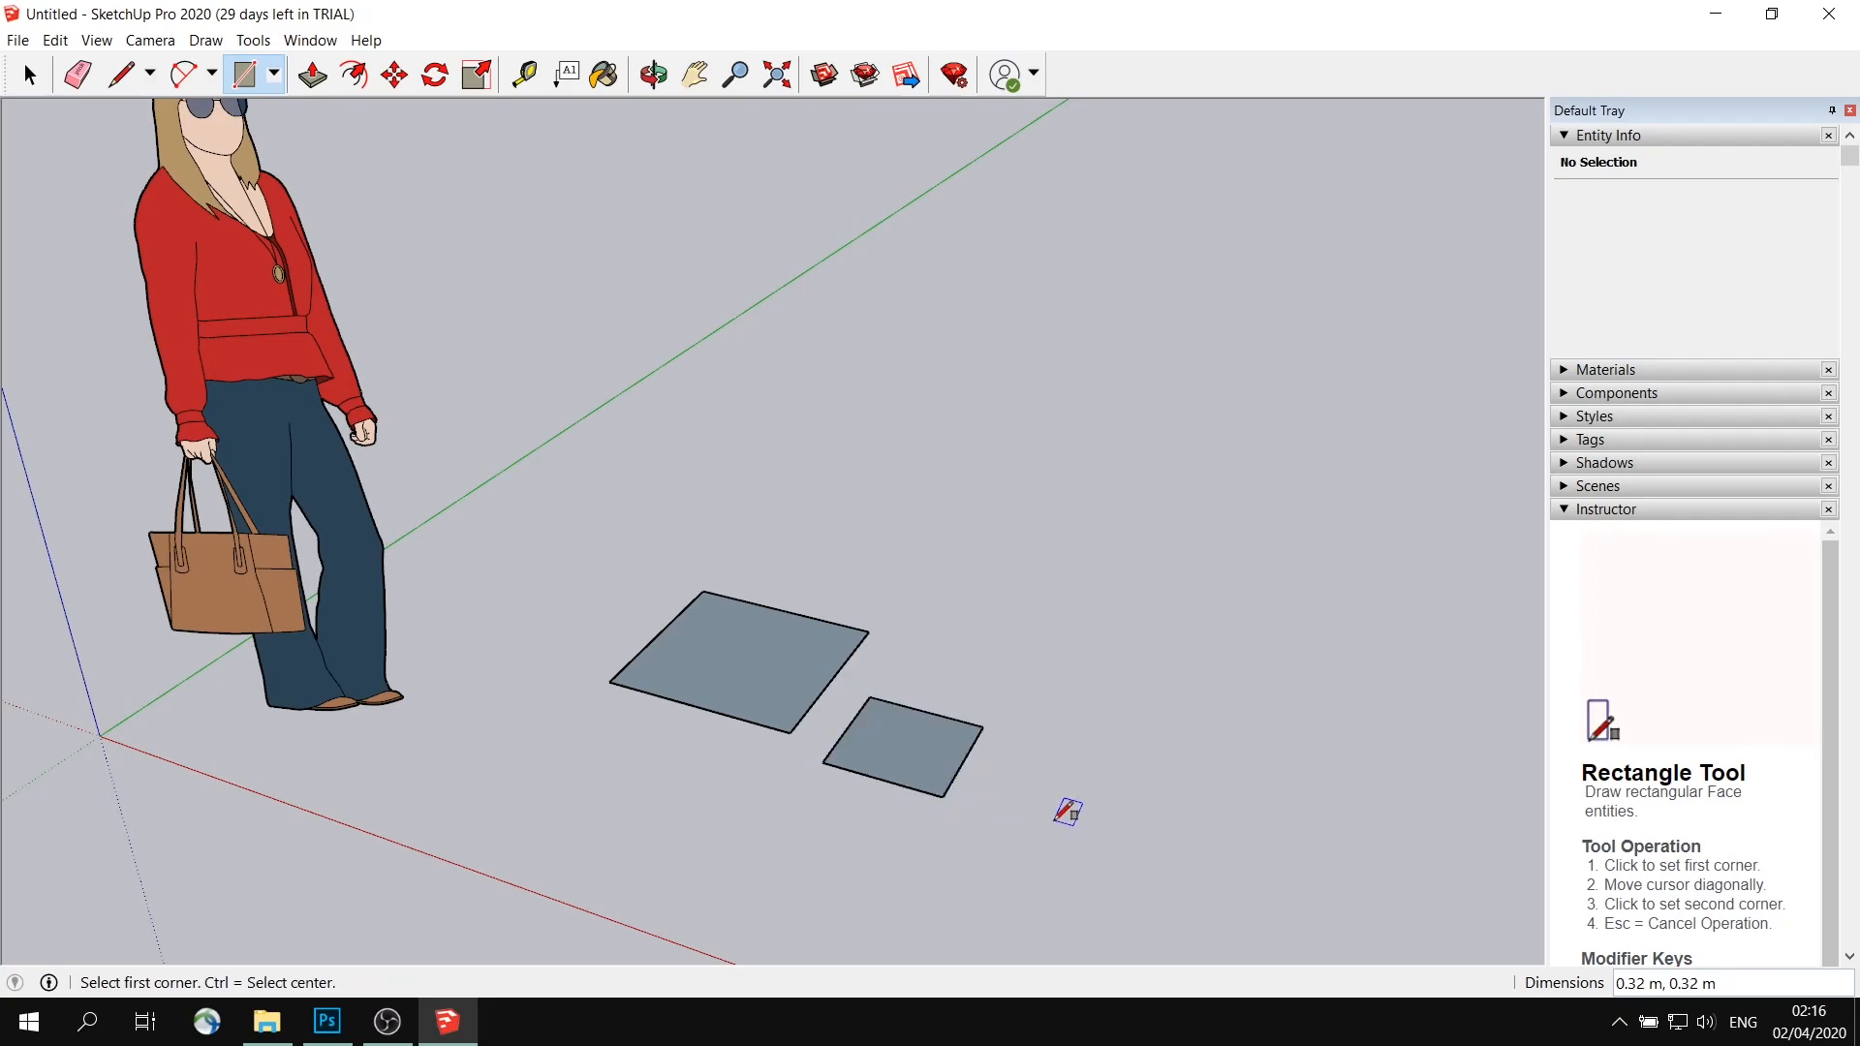
pyautogui.hotkey('ctrl', 'z')
pyautogui.press('space')
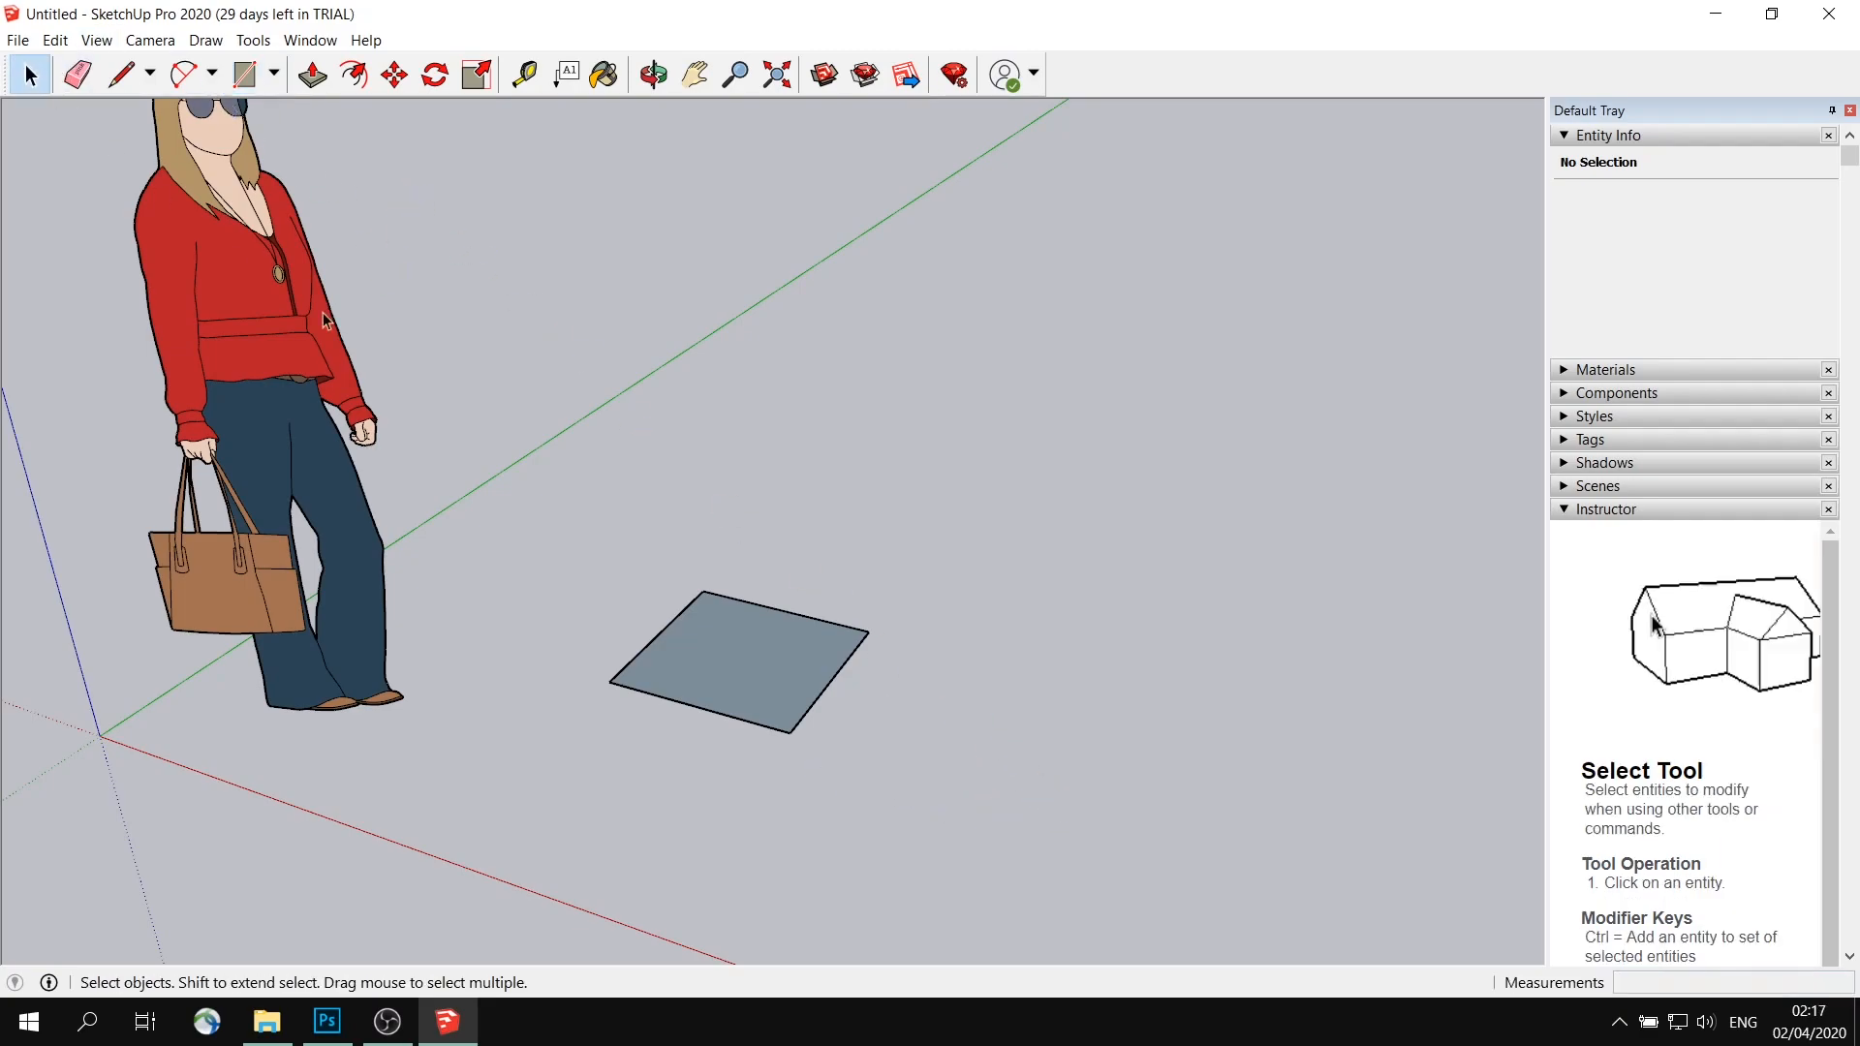
# Examine the square's face up close, including its area
pyautogui.click(753, 654)
pyautogui.moveTo(757, 545)
pyautogui.mouseDown(button='middle')
pyautogui.moveTo(881, 577)
pyautogui.moveTo(789, 462)
pyautogui.moveTo(739, 572)
pyautogui.moveTo(780, 633)
pyautogui.moveTo(794, 545)
pyautogui.mouseUp(button='middle')
pyautogui.scroll(4, 745, 613)
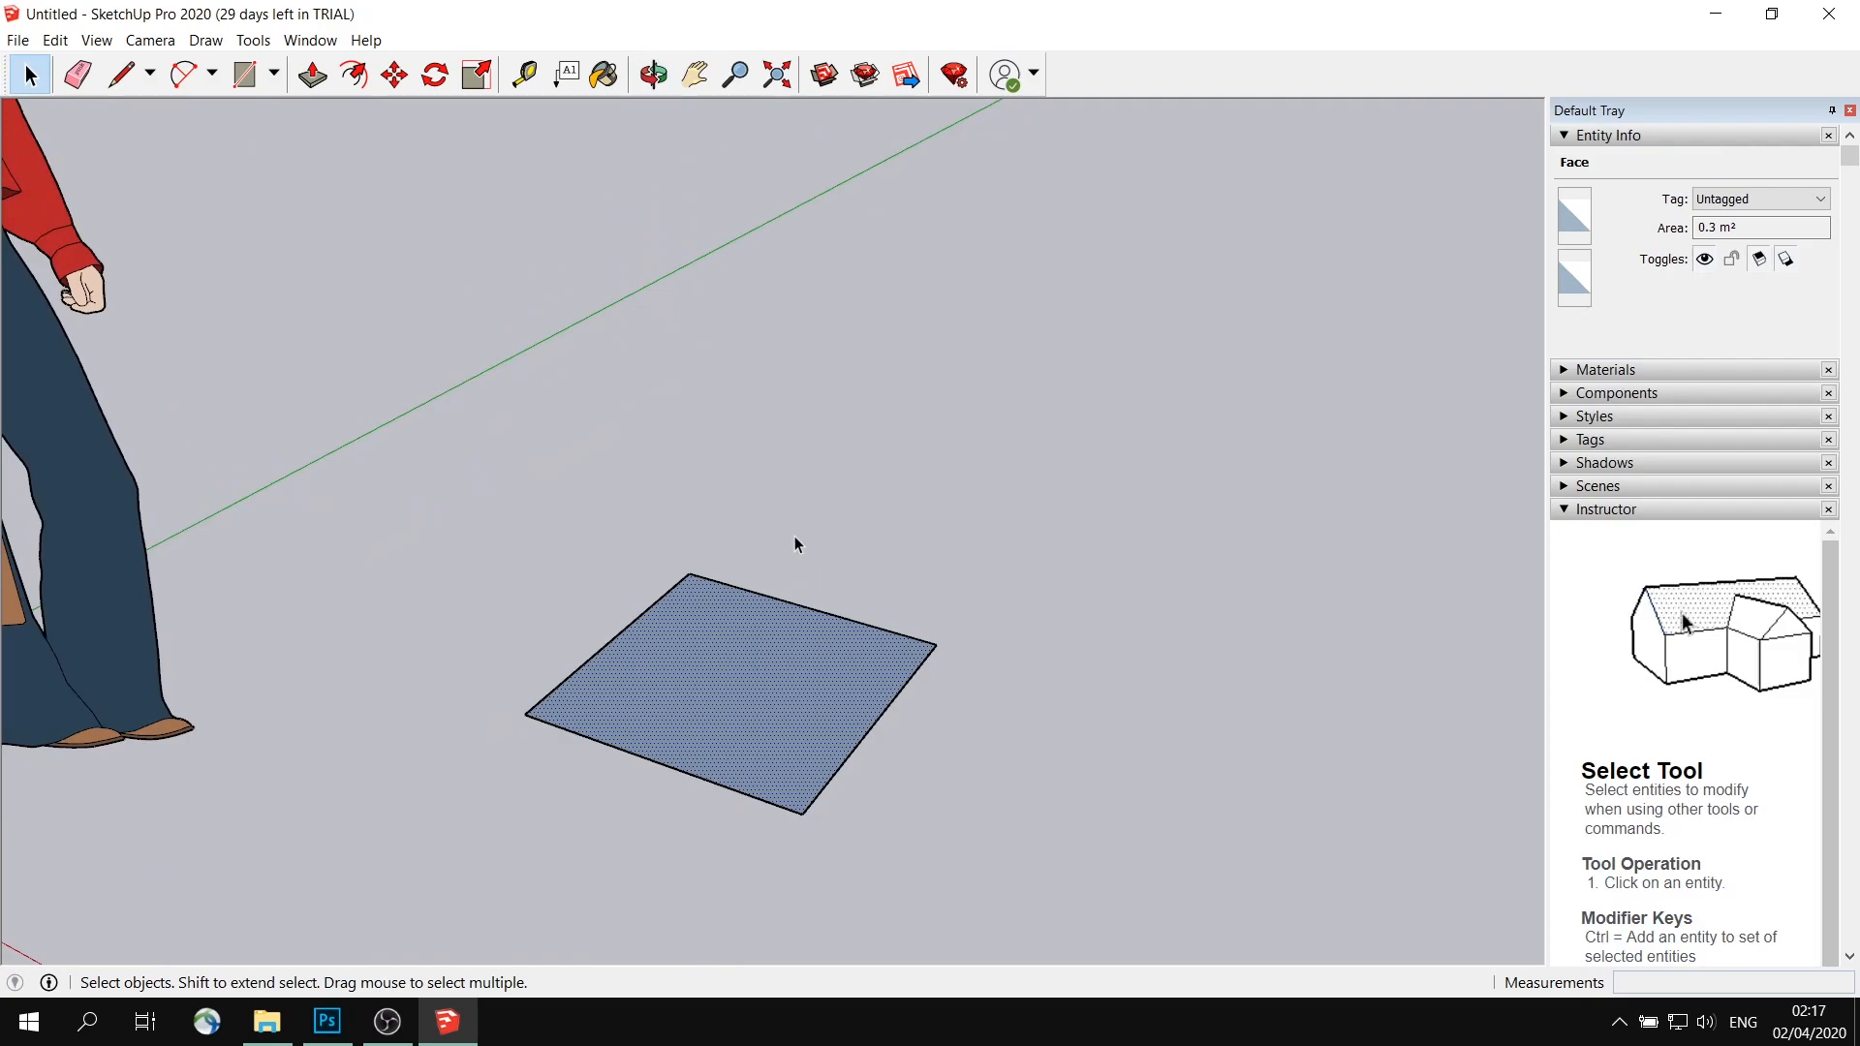
pyautogui.click(795, 537)
pyautogui.click(732, 700)
pyautogui.click(860, 510)
pyautogui.moveTo(847, 575); pyautogui.dragTo(806, 550, button='middle')
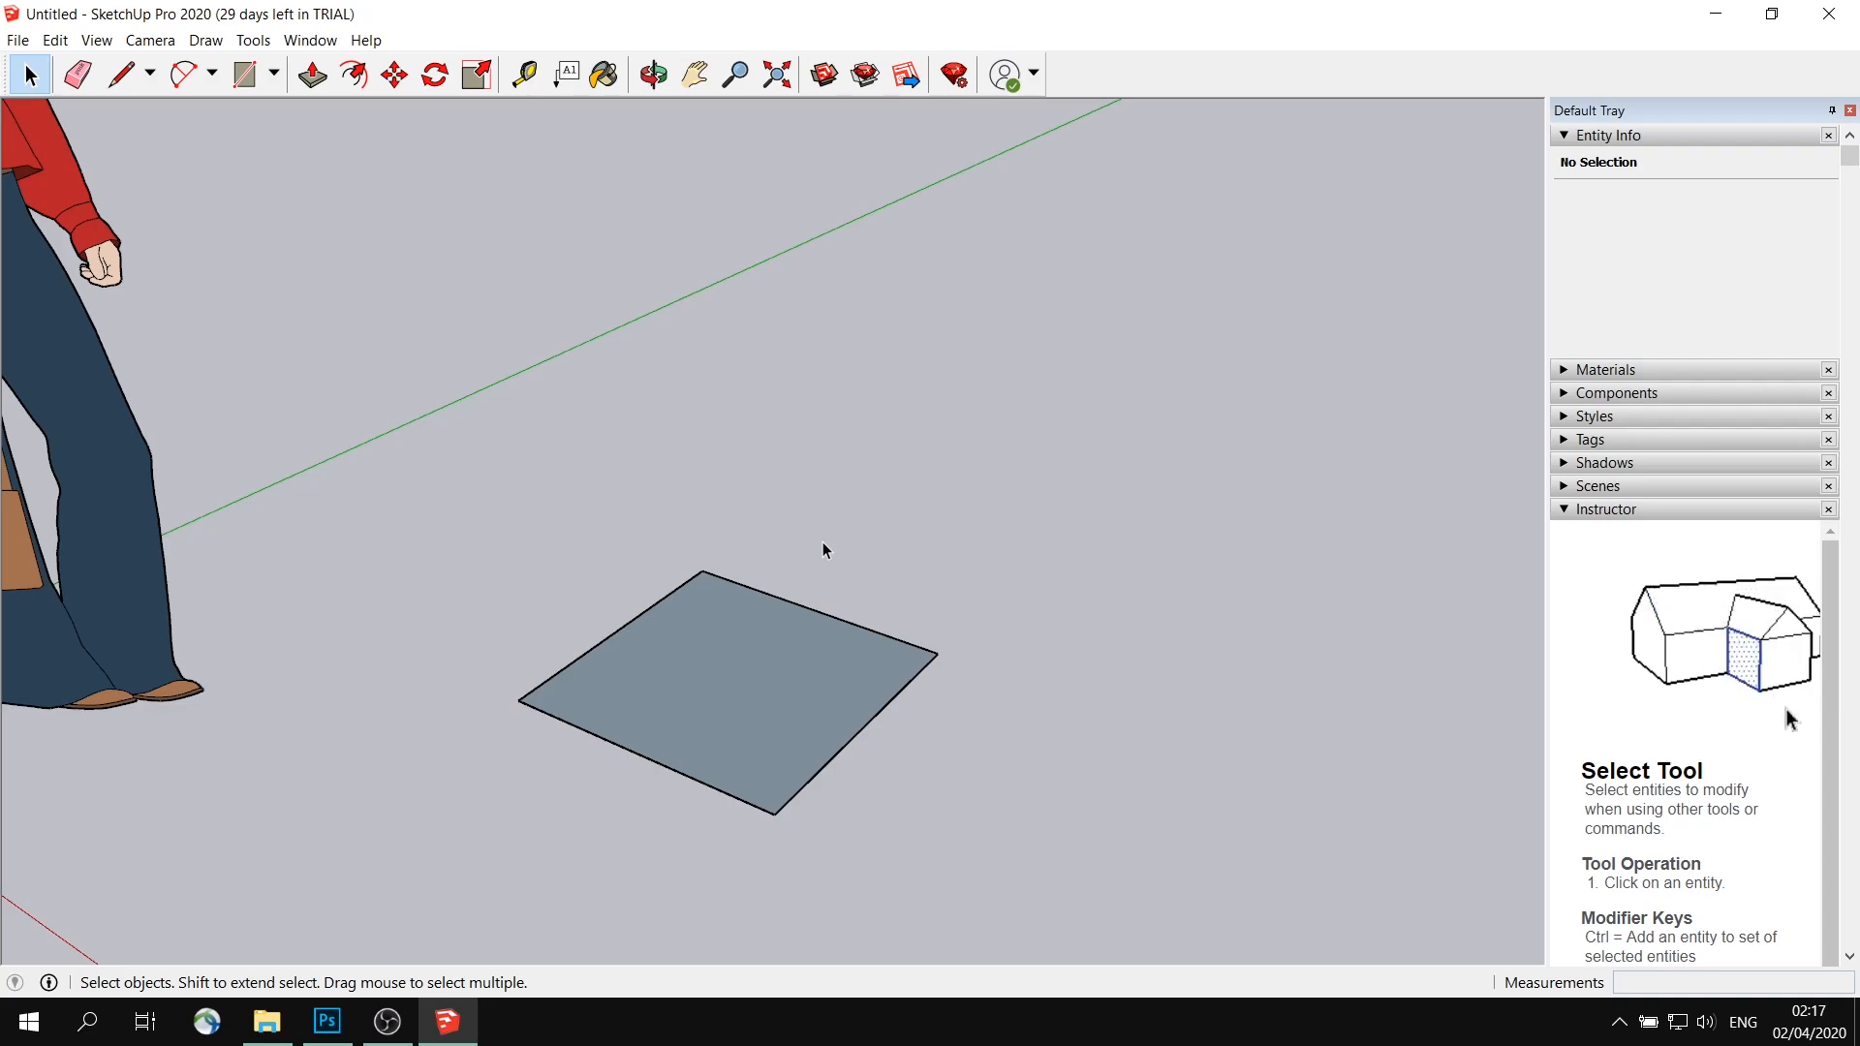
pyautogui.moveTo(852, 531)
pyautogui.mouseDown(button='middle')
pyautogui.moveTo(955, 482)
pyautogui.moveTo(850, 559)
pyautogui.mouseUp(button='middle')
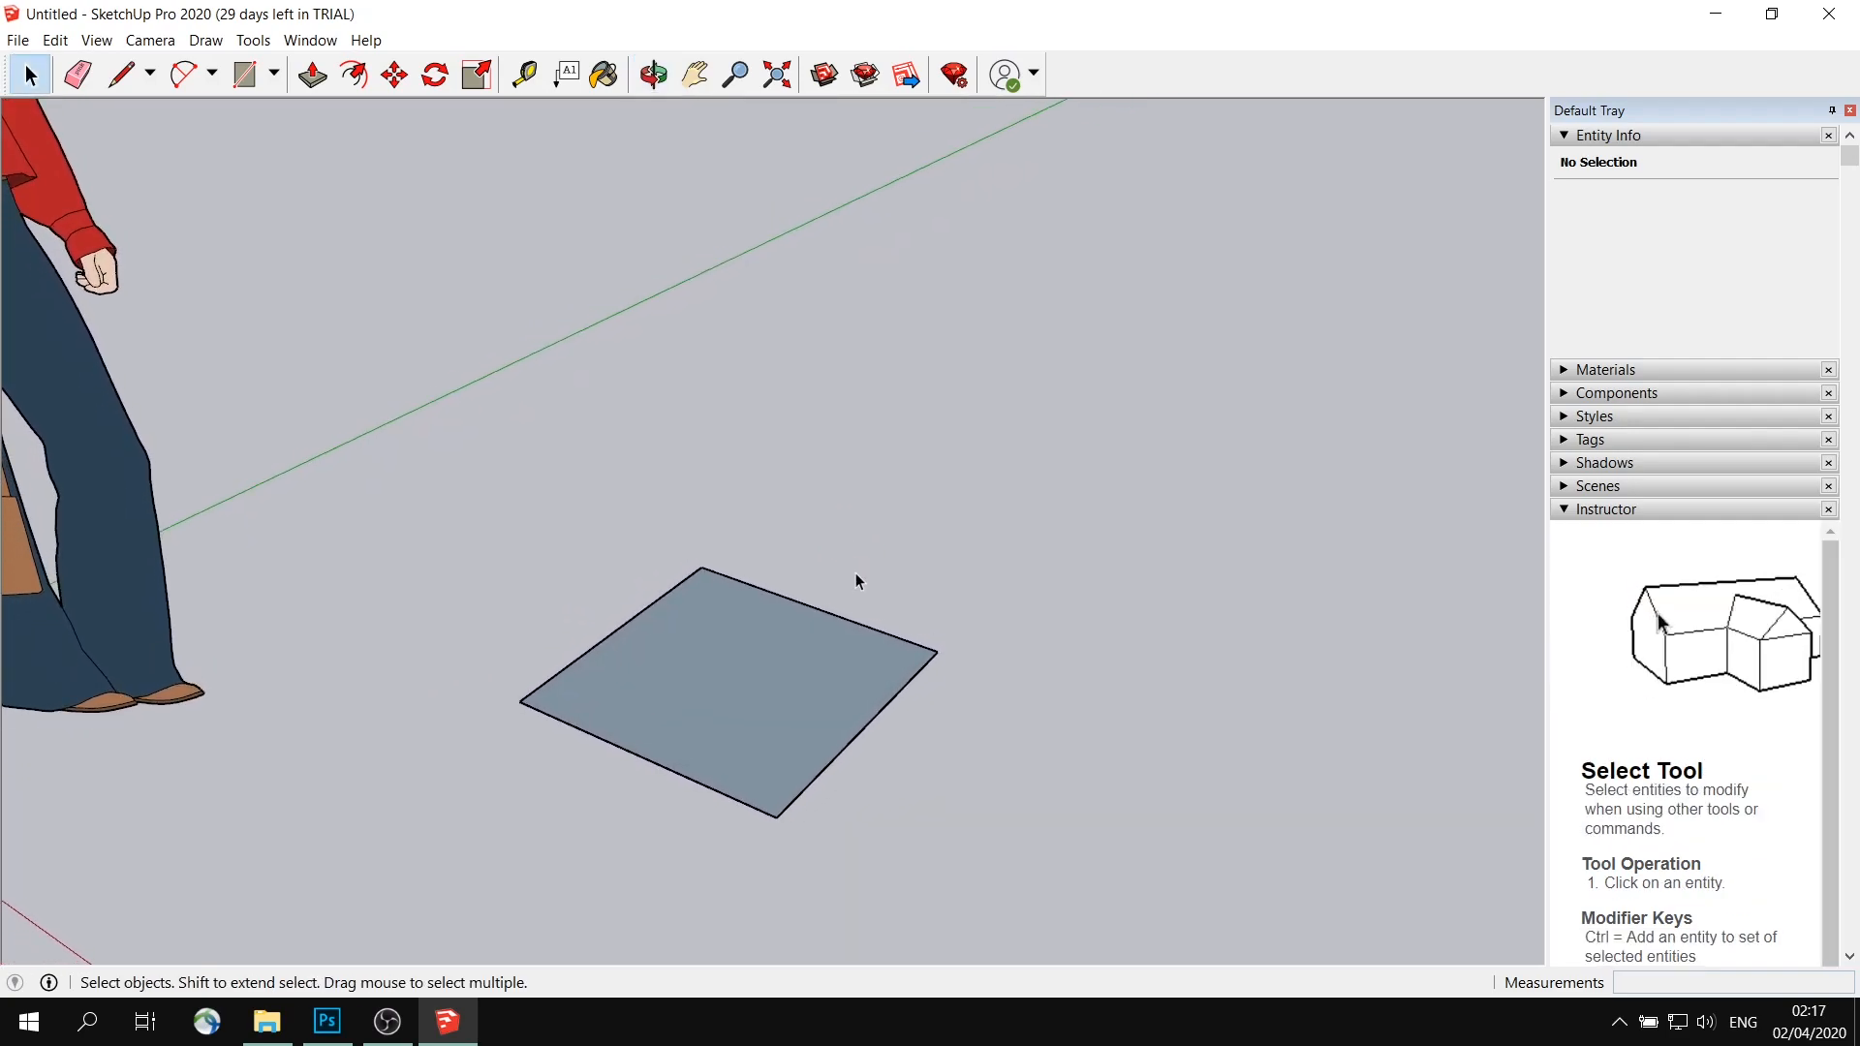
# Extrude the square face upward with Push/Pull into a thin slab
pyautogui.click(778, 644)
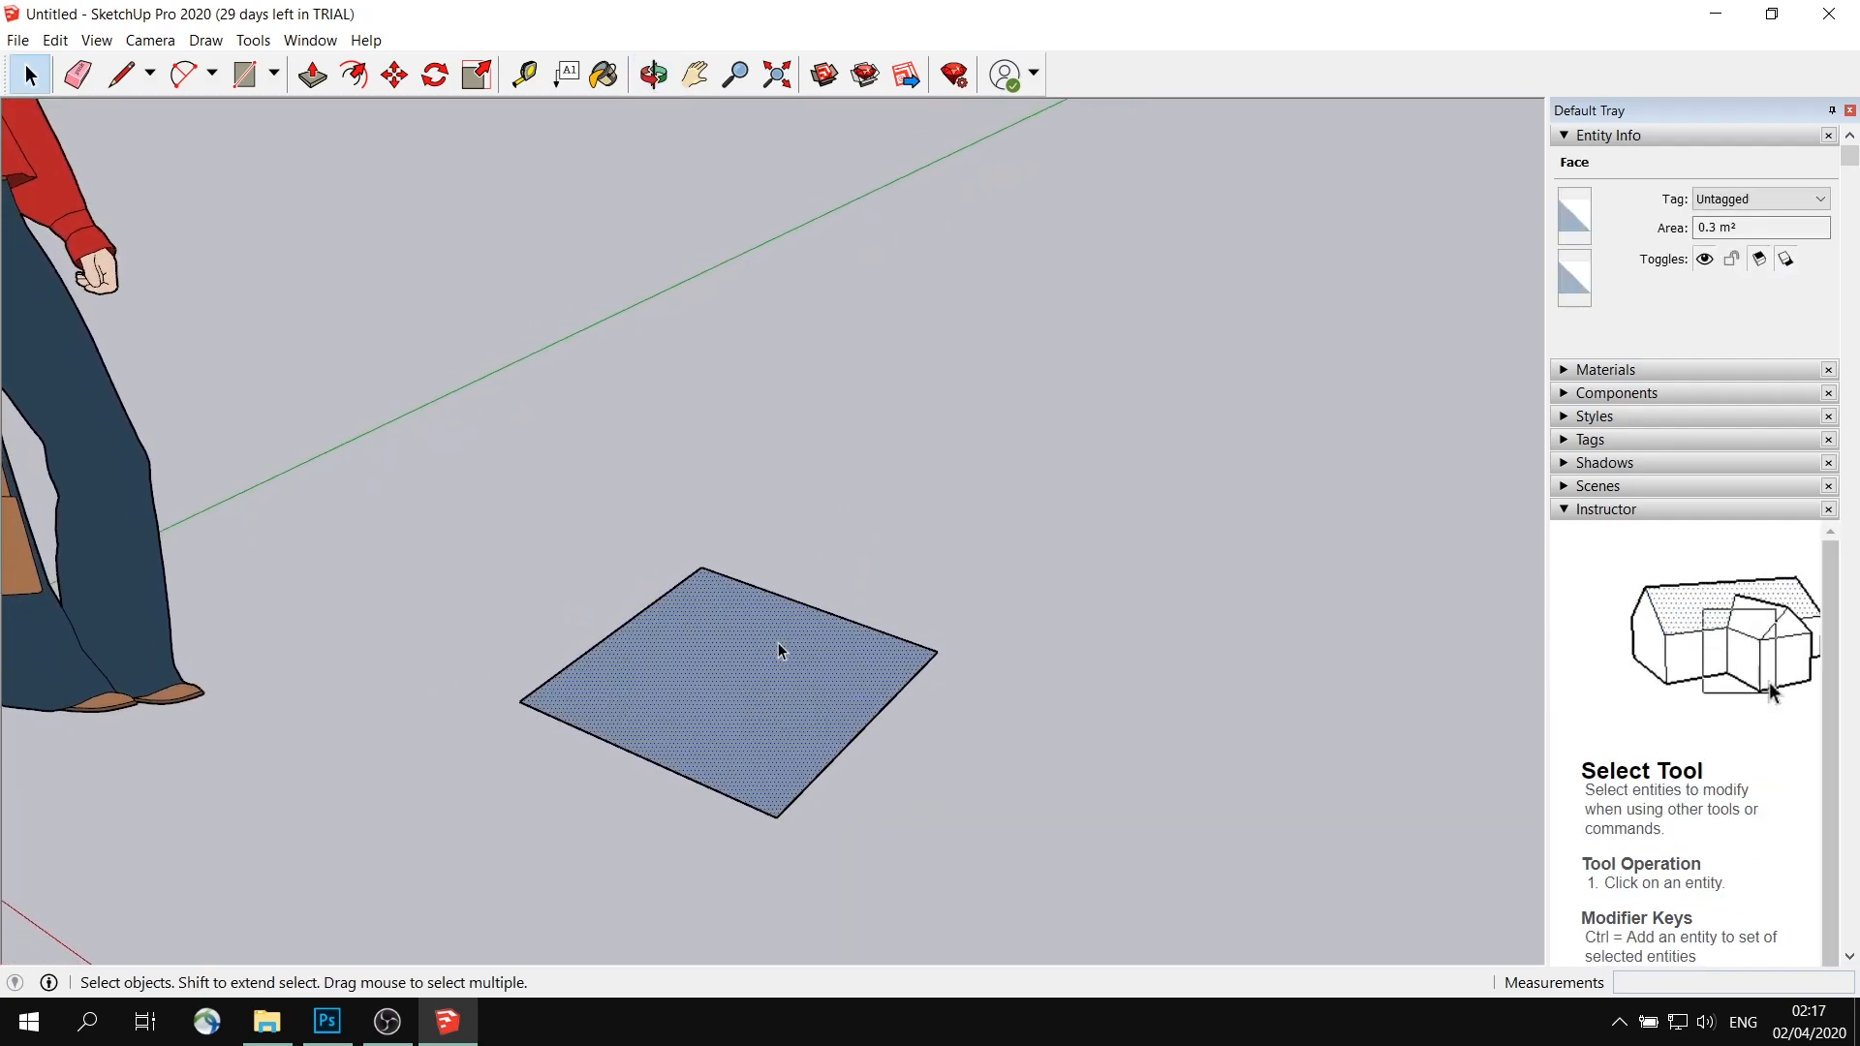
pyautogui.click(311, 75)
pyautogui.click(747, 780)
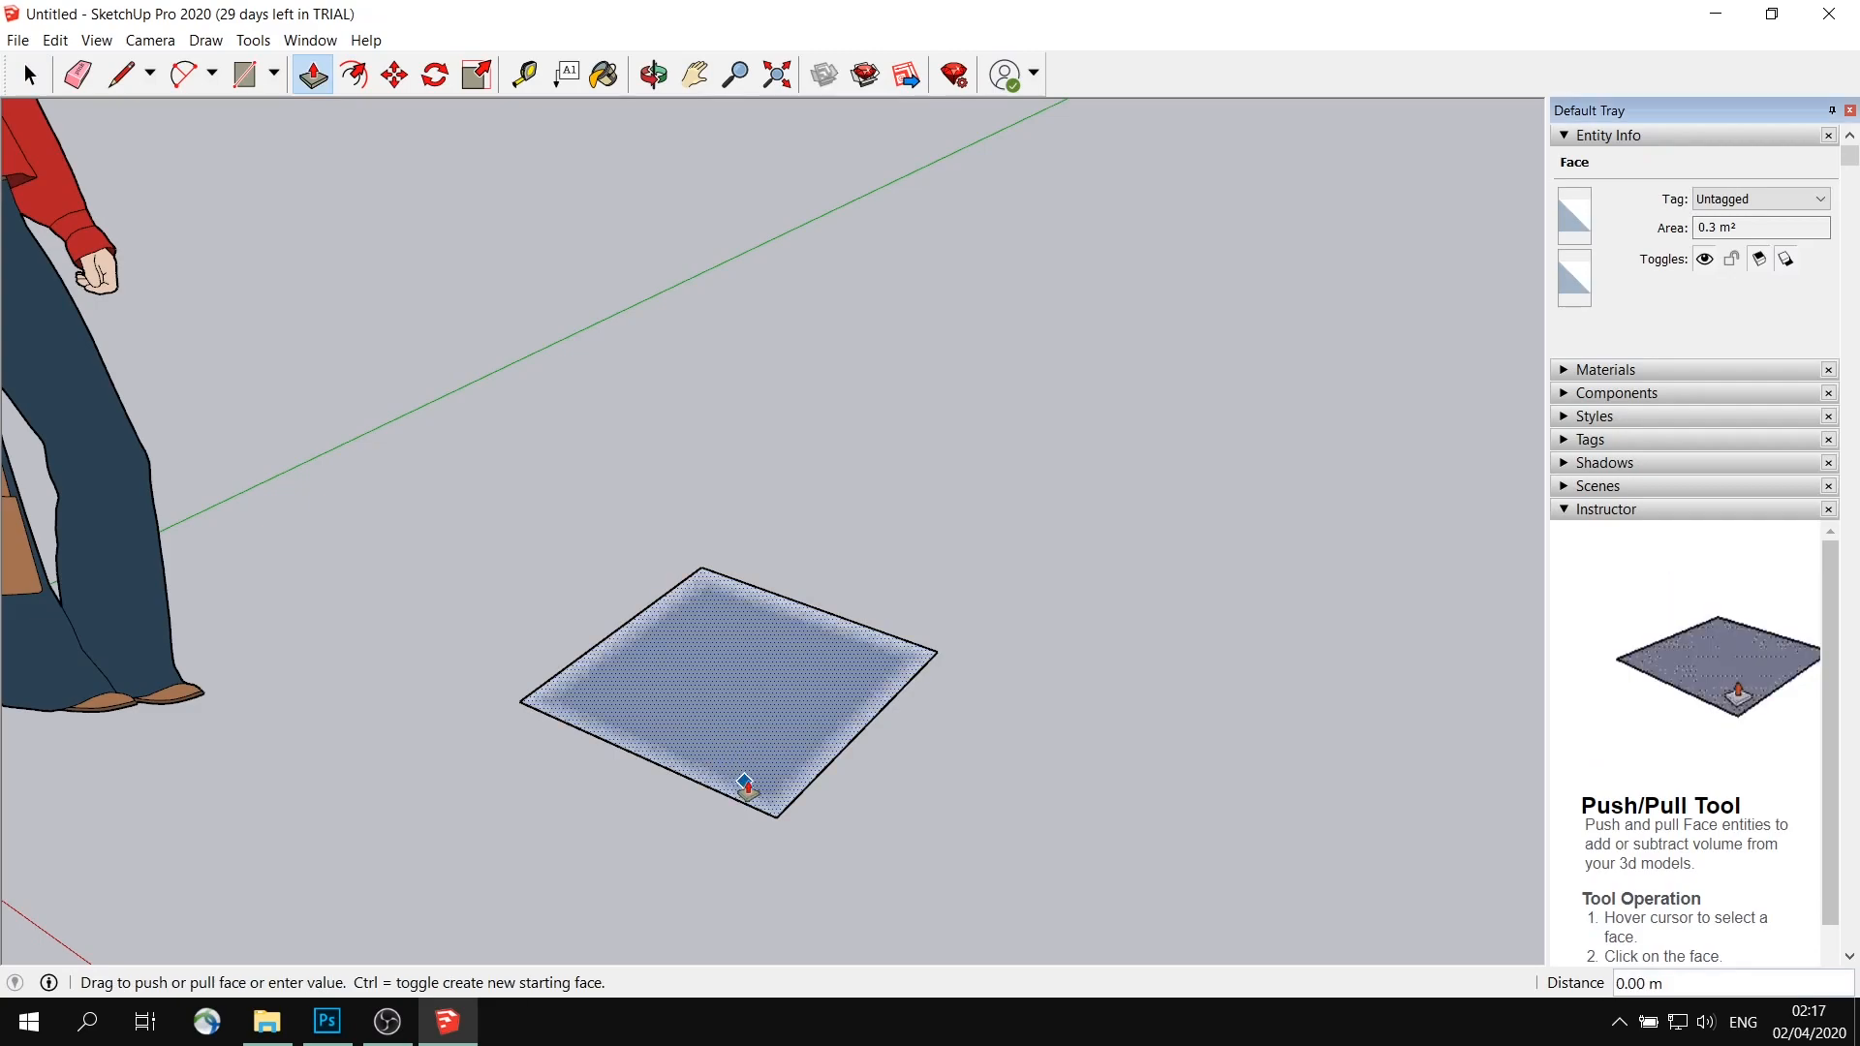
pyautogui.click(759, 769)
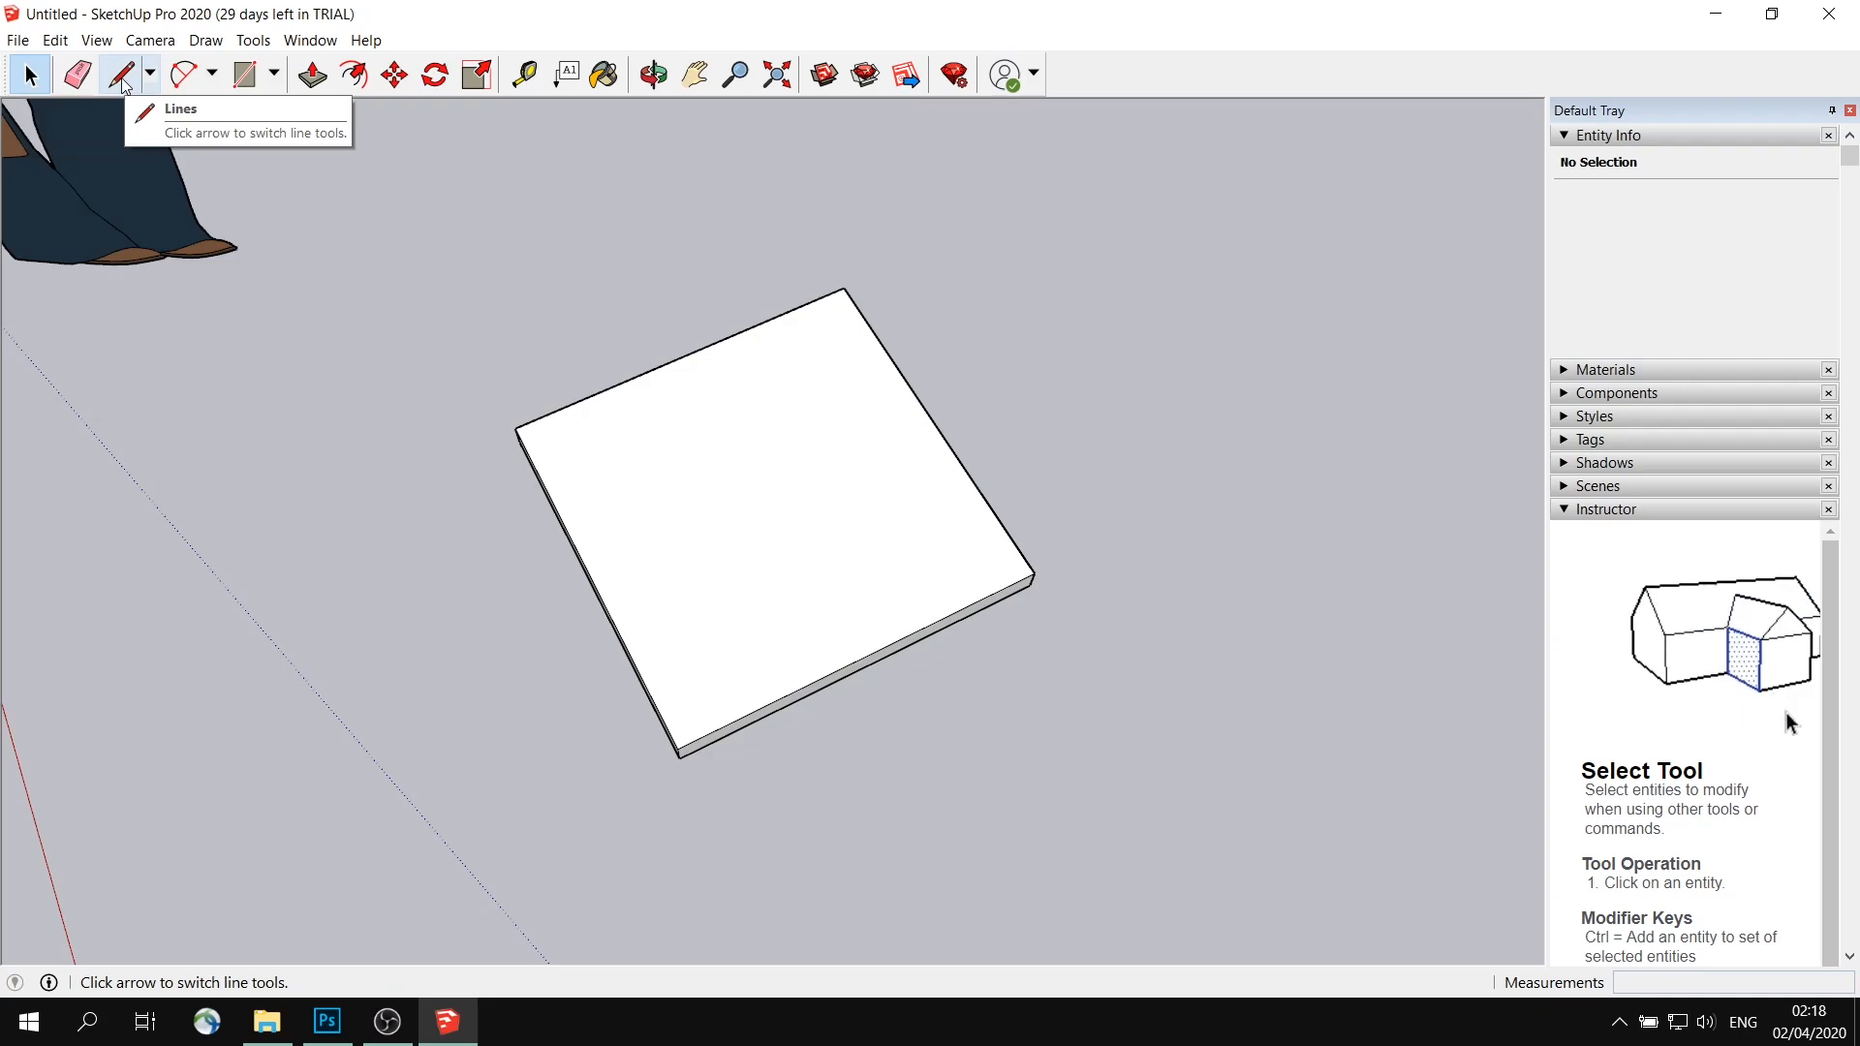
# Draw four rectangular strips about 0.55 m long and 0.05 m wide along the edges of the slab's top face, overlapping at the corners
pyautogui.click(244, 75)
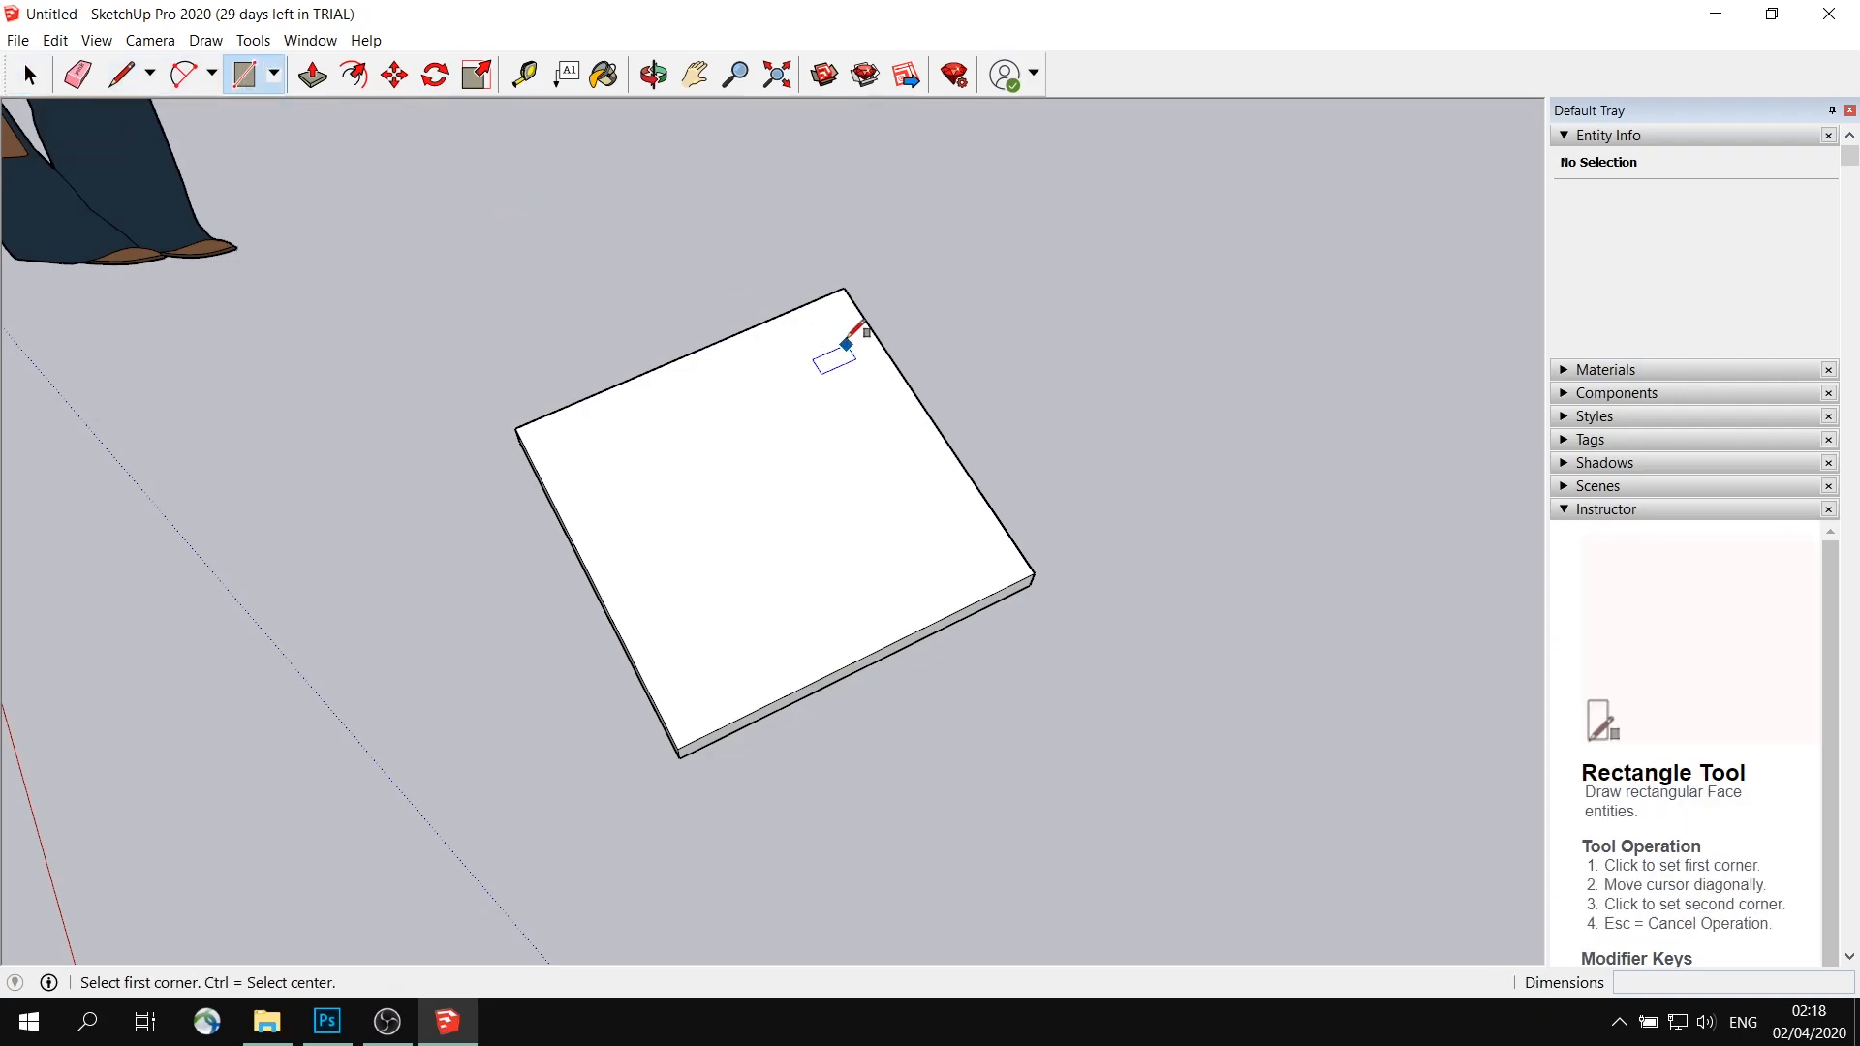
pyautogui.click(845, 287)
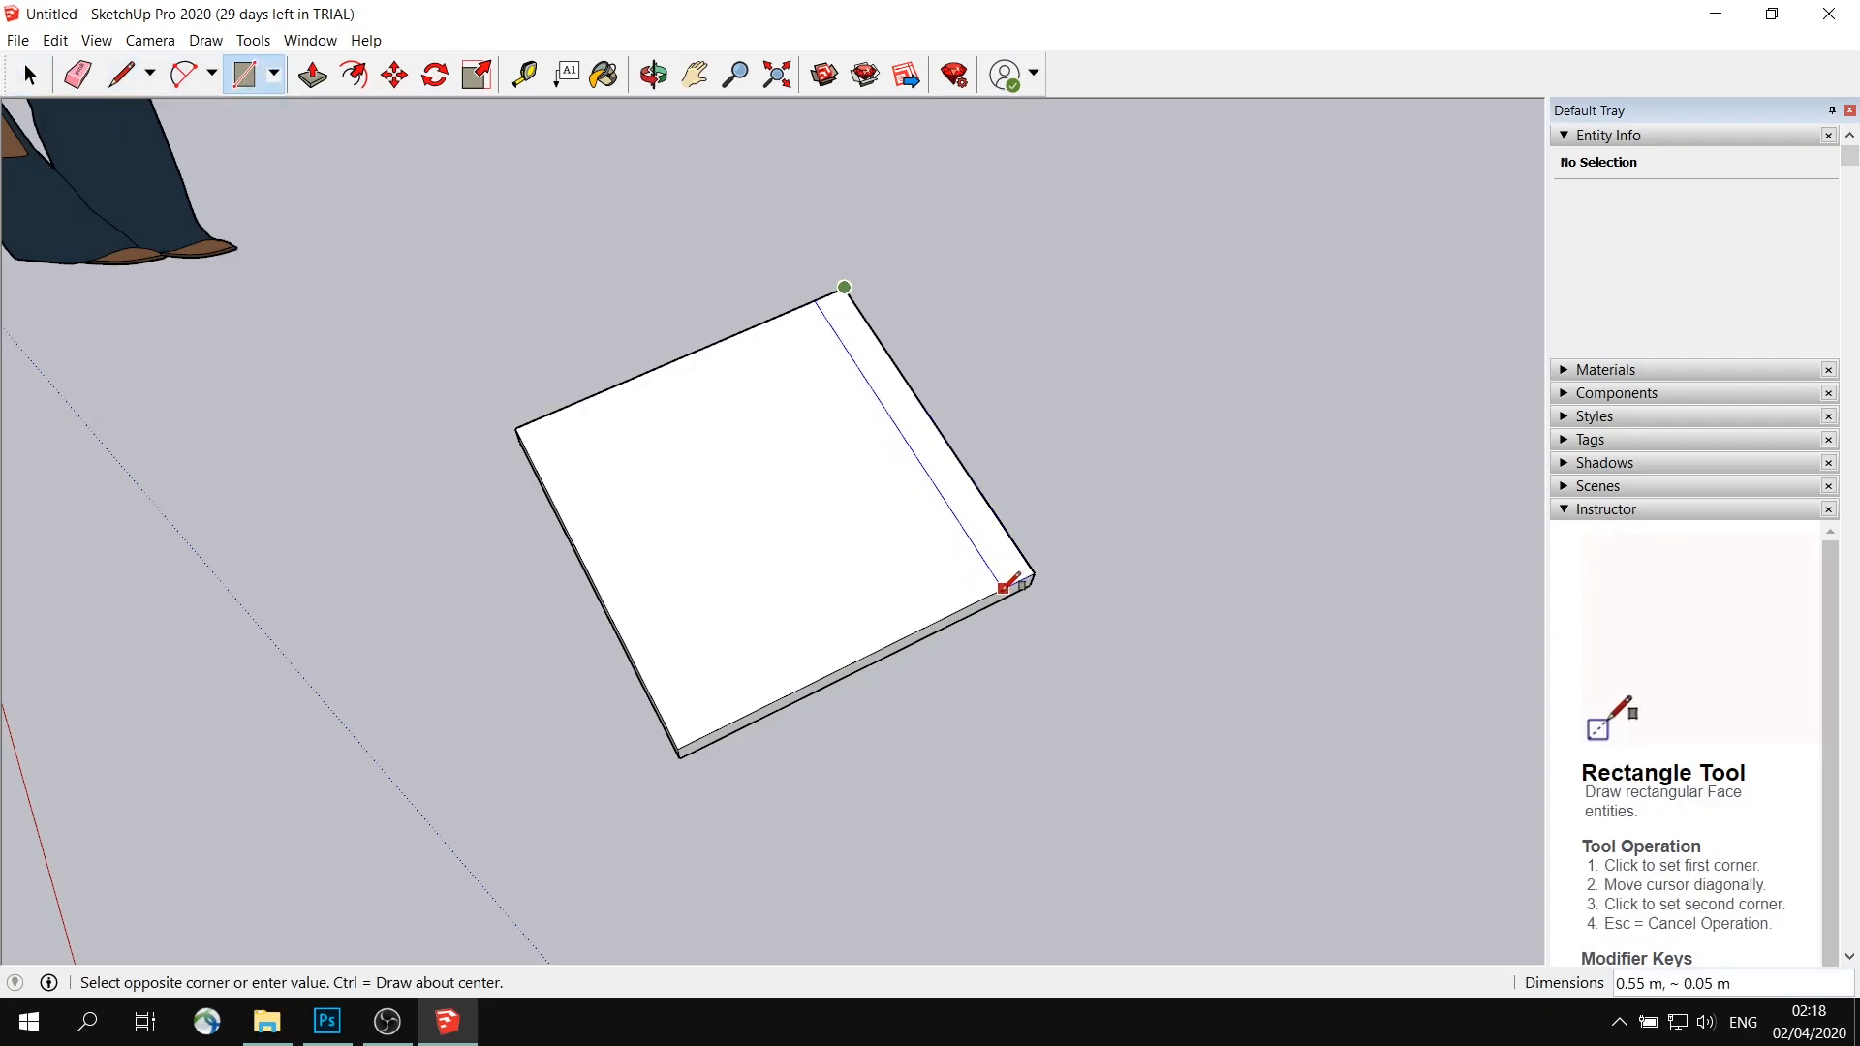
pyautogui.click(998, 588)
pyautogui.click(844, 288)
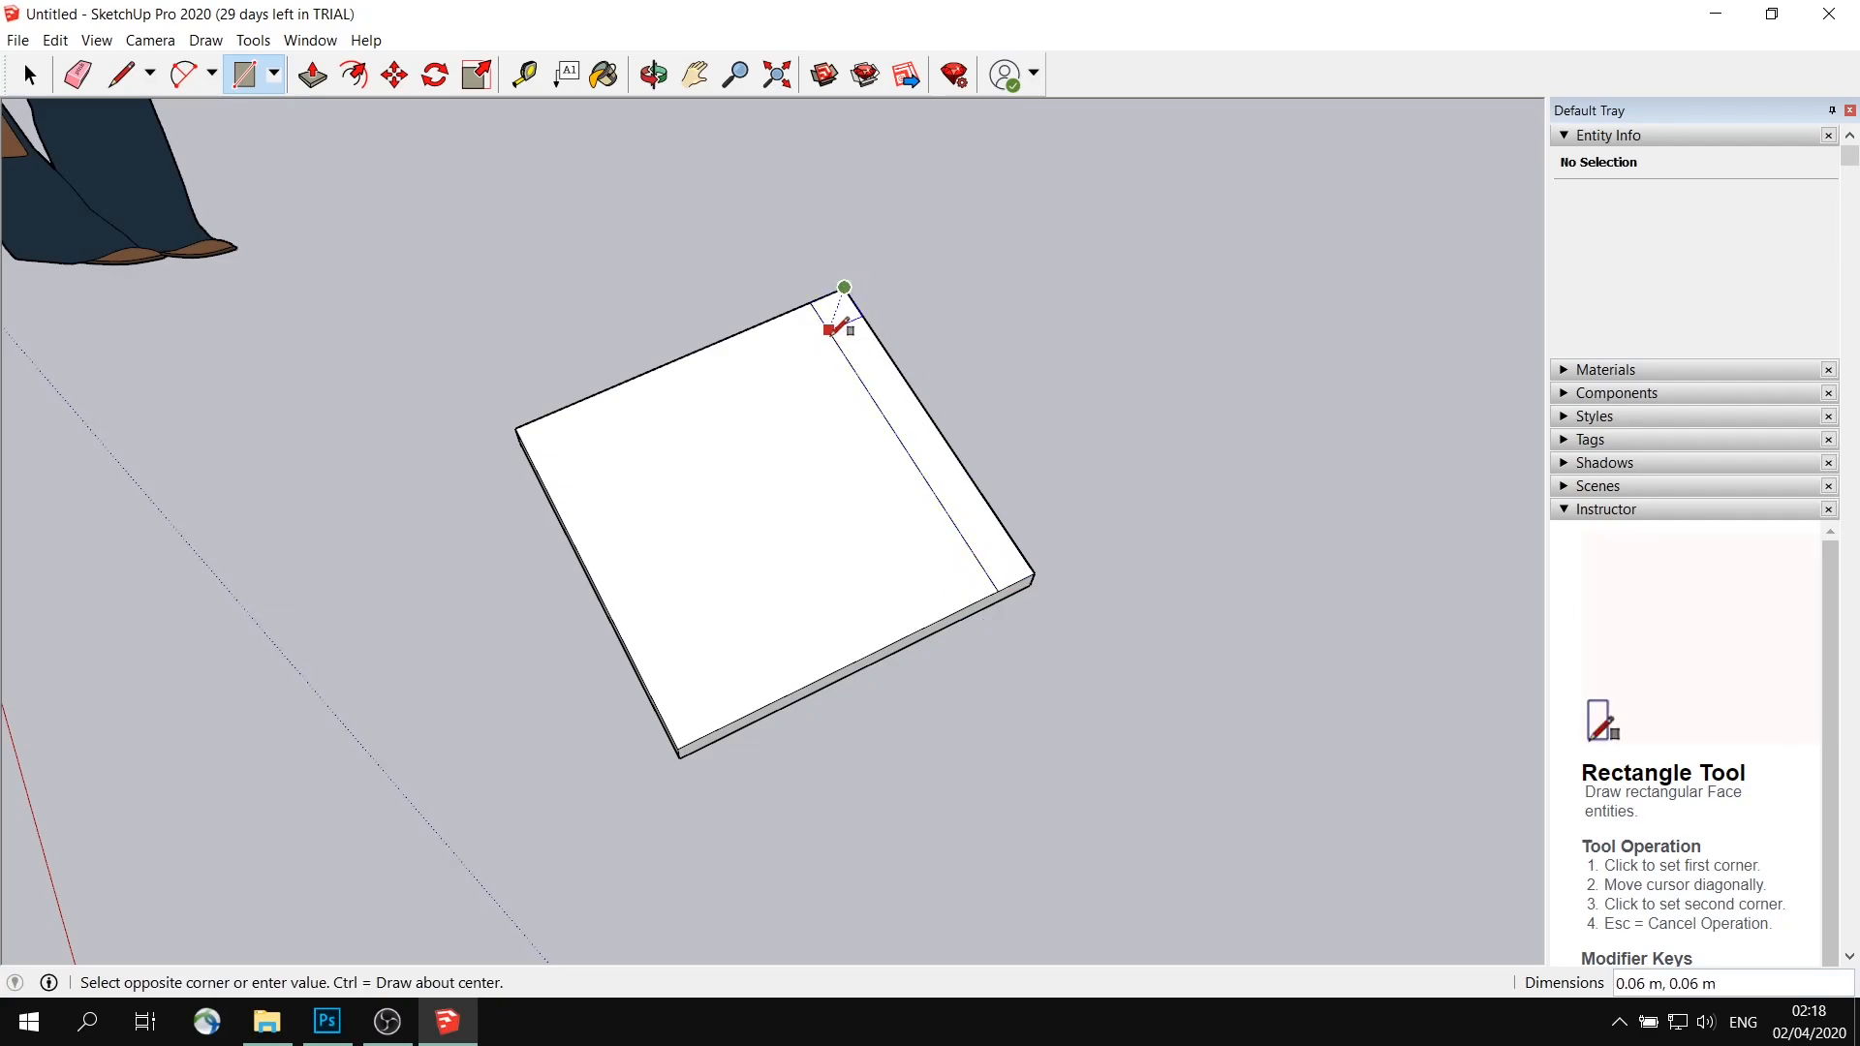
pyautogui.click(530, 448)
pyautogui.click(516, 426)
pyautogui.click(719, 728)
pyautogui.click(1034, 574)
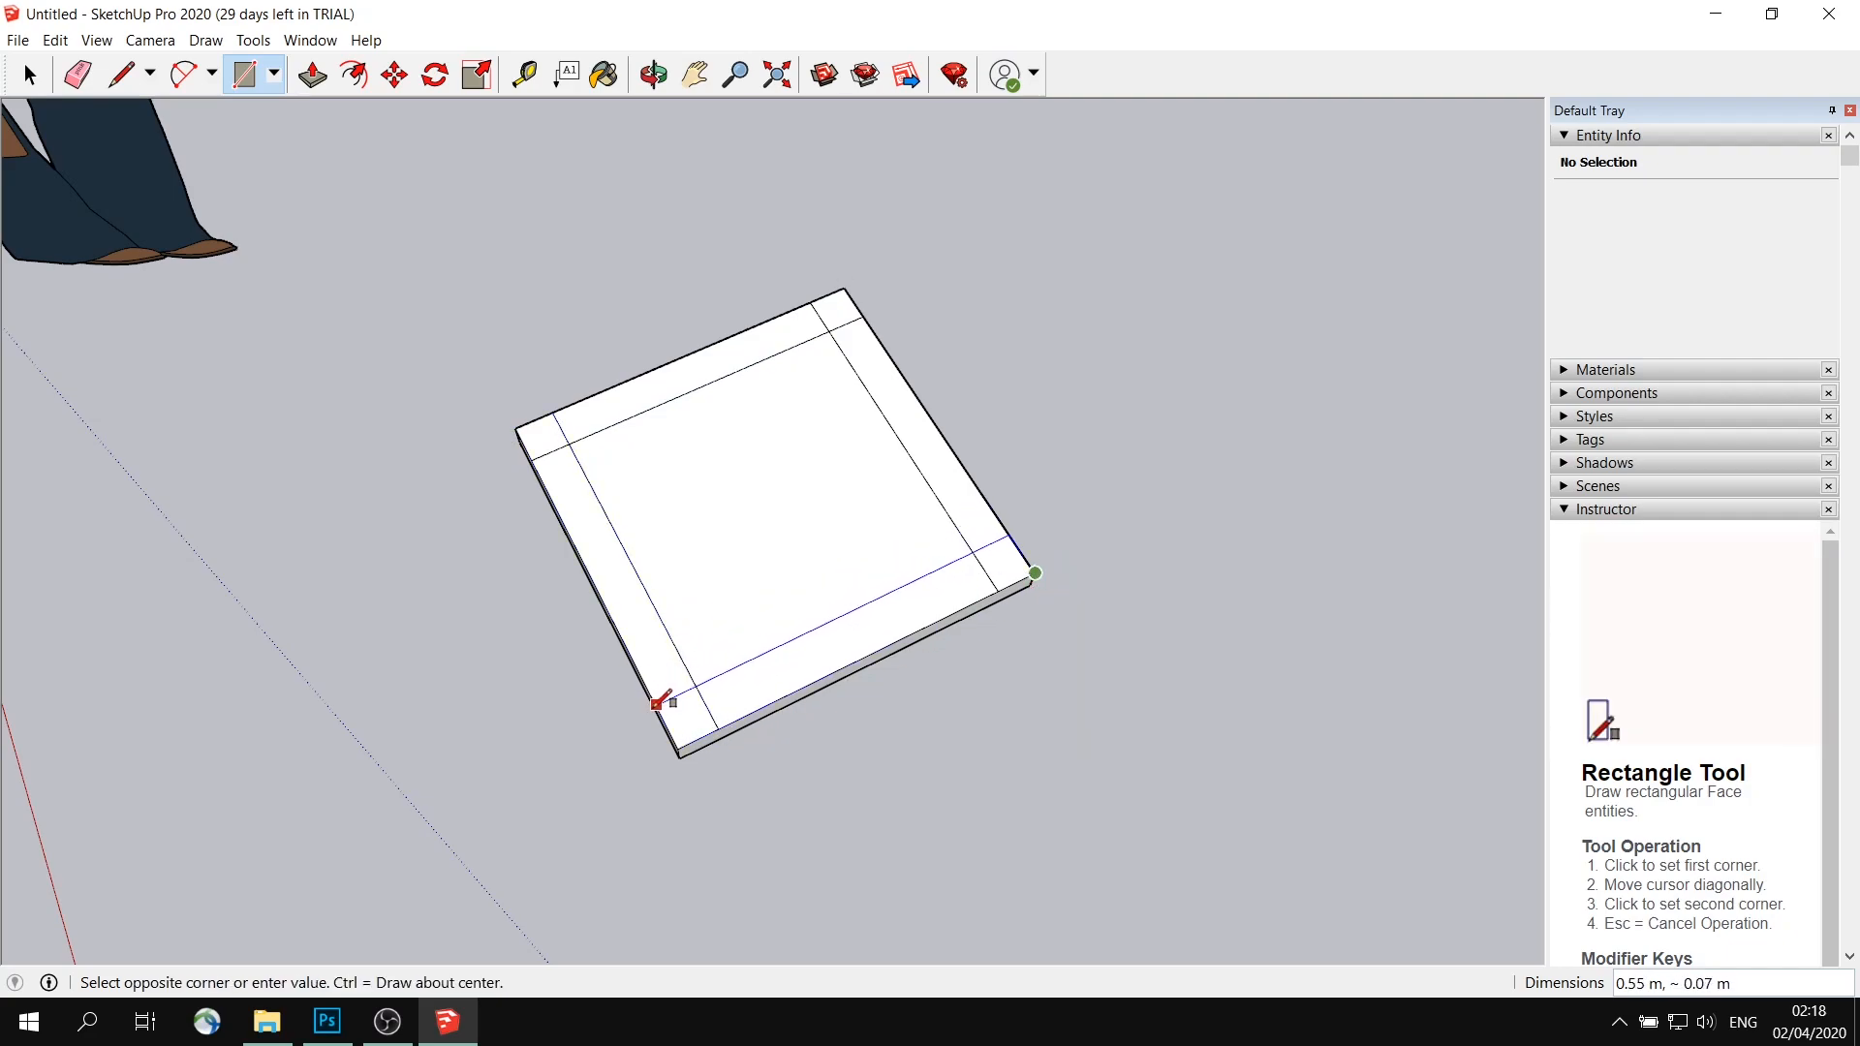
pyautogui.click(662, 714)
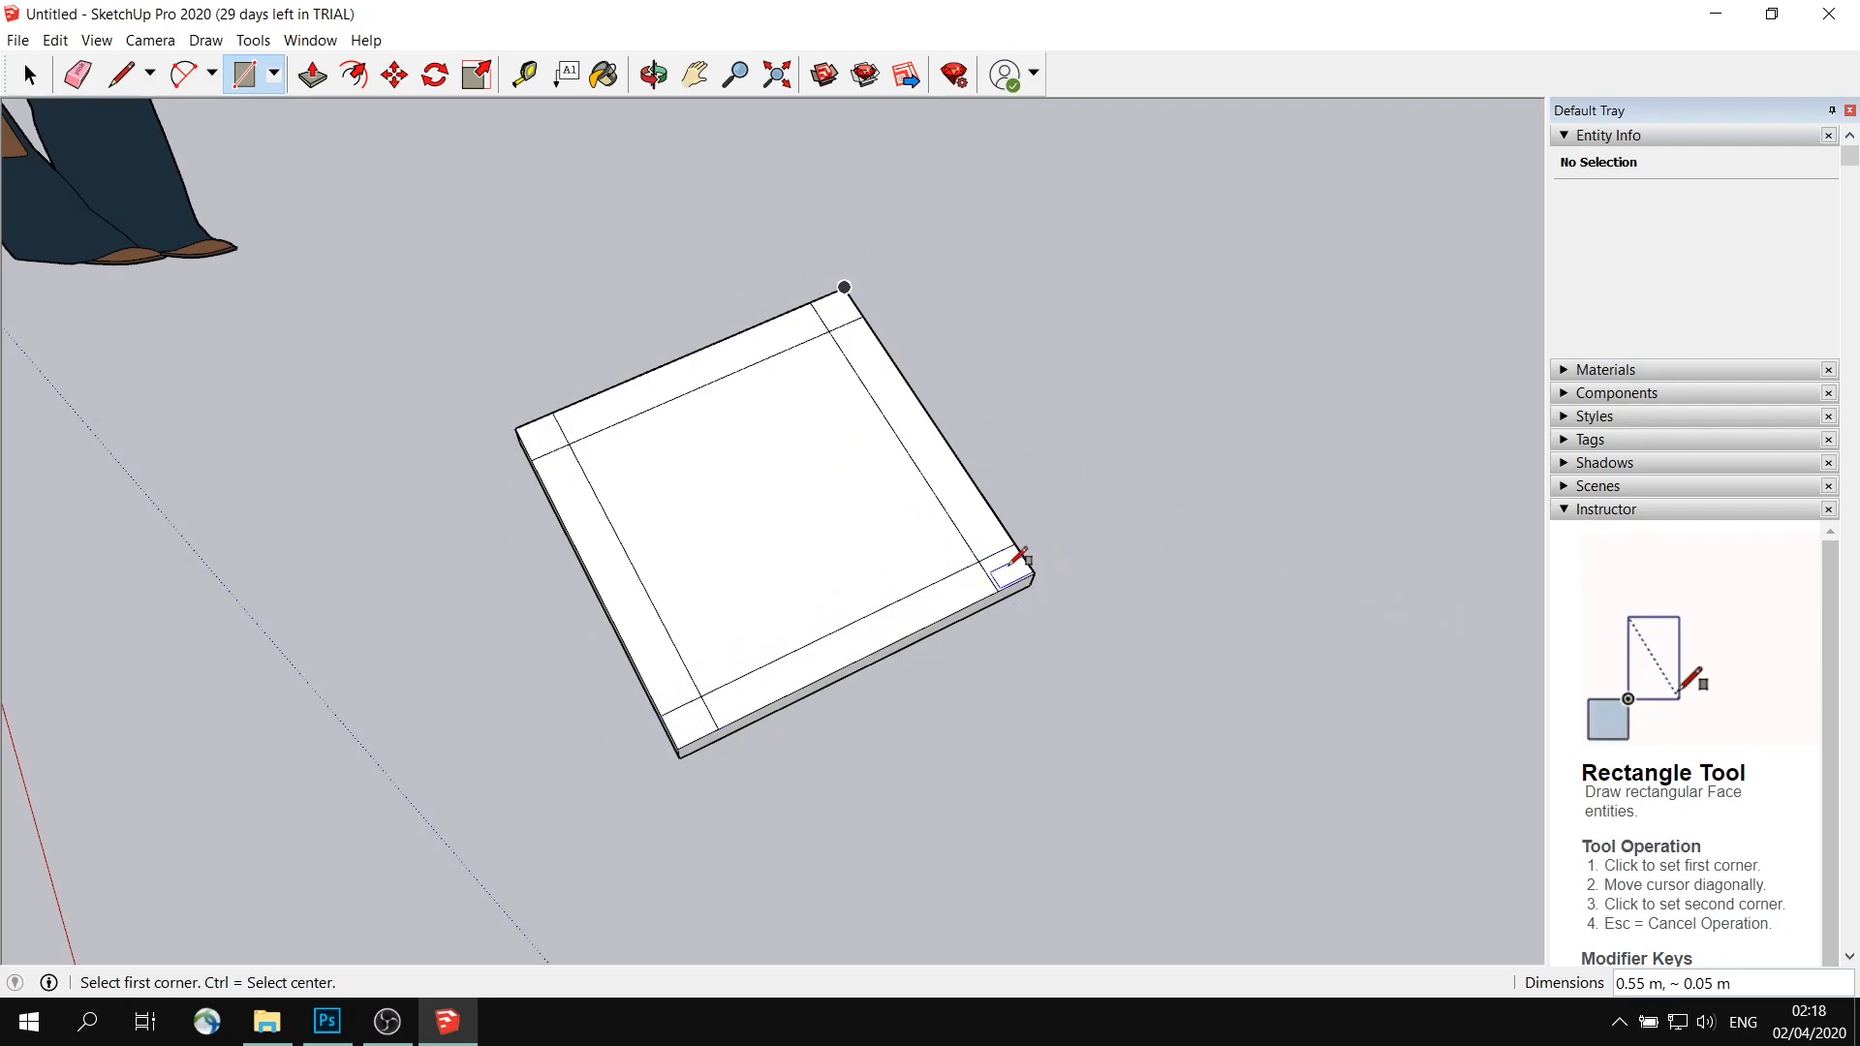
# Extrude one small corner square of the slab upward 0.45 m with Push/Pull to form a leg
pyautogui.click(29, 75)
pyautogui.click(846, 316)
pyautogui.moveTo(722, 146); pyautogui.dragTo(865, 616, button='middle')
pyautogui.press('p')
pyautogui.moveTo(875, 613); pyautogui.dragTo(884, 347)
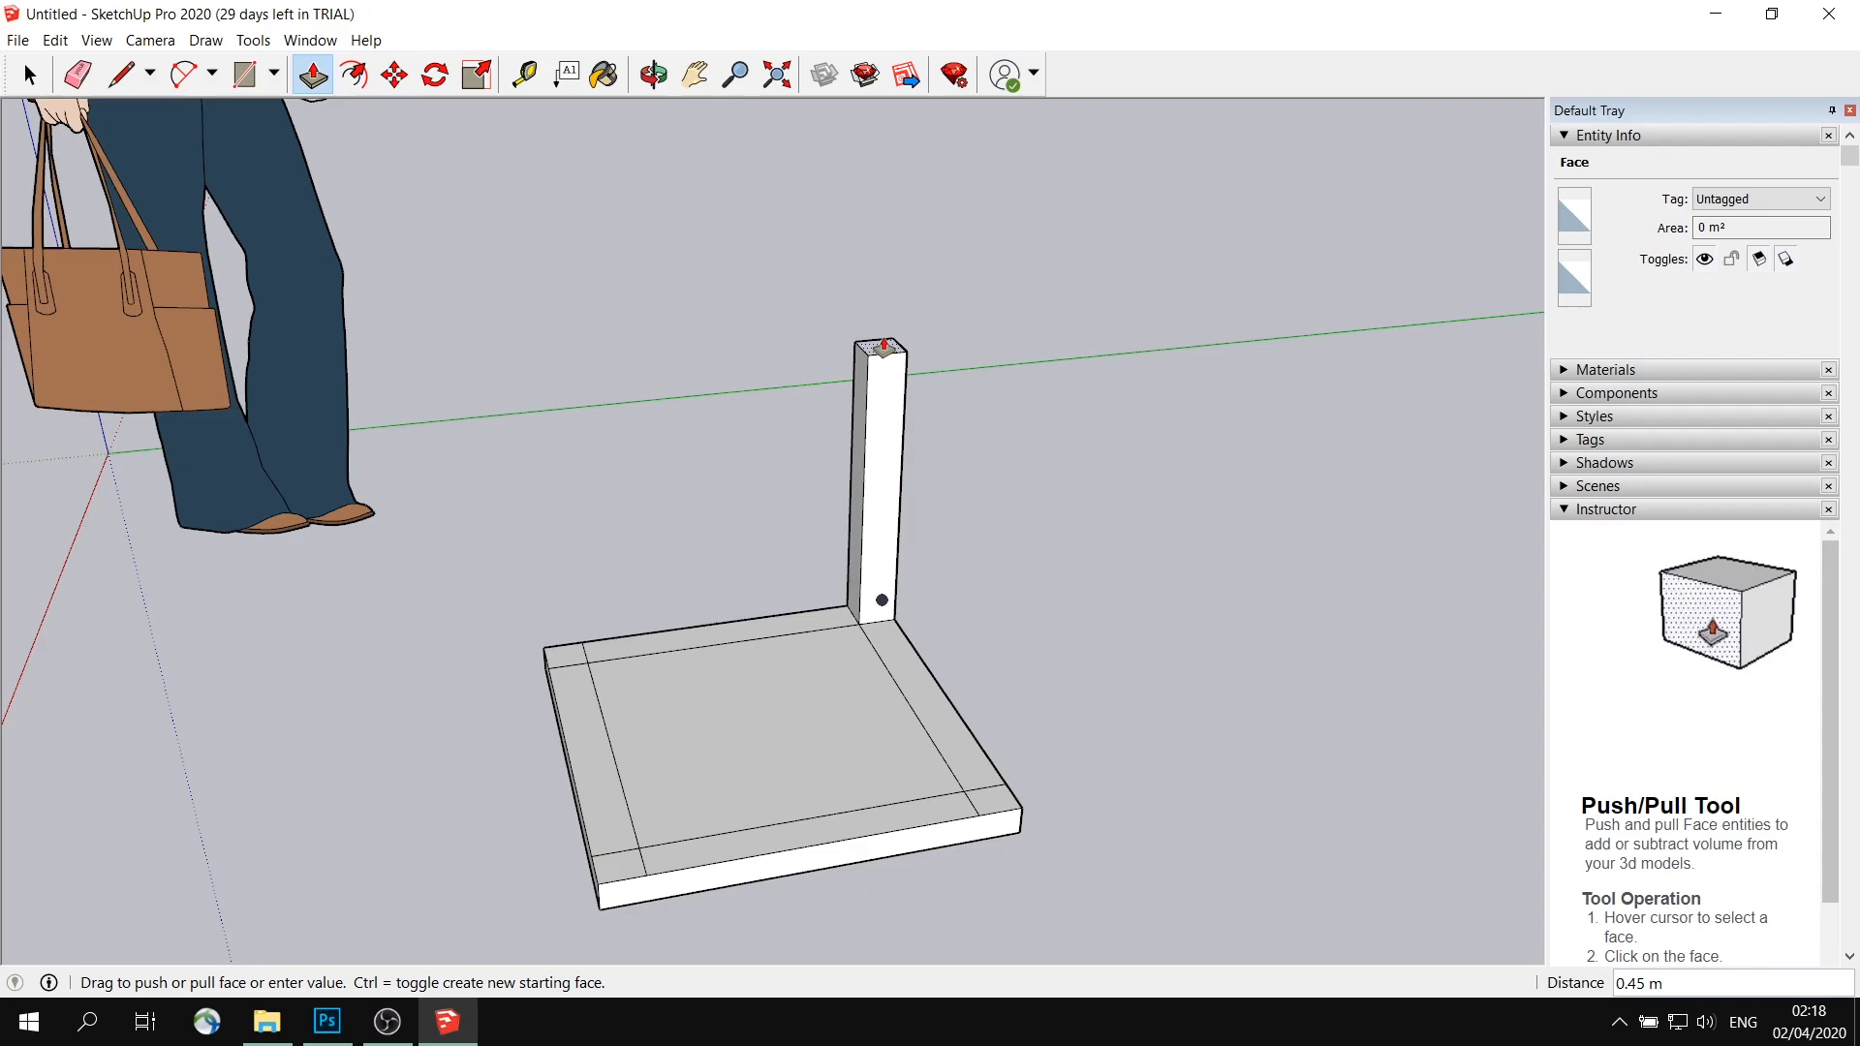
pyautogui.moveTo(885, 347); pyautogui.dragTo(884, 346)
pyautogui.moveTo(824, 533); pyautogui.dragTo(860, 491, button='middle')
pyautogui.moveTo(851, 348); pyautogui.dragTo(1179, 604, button='middle')
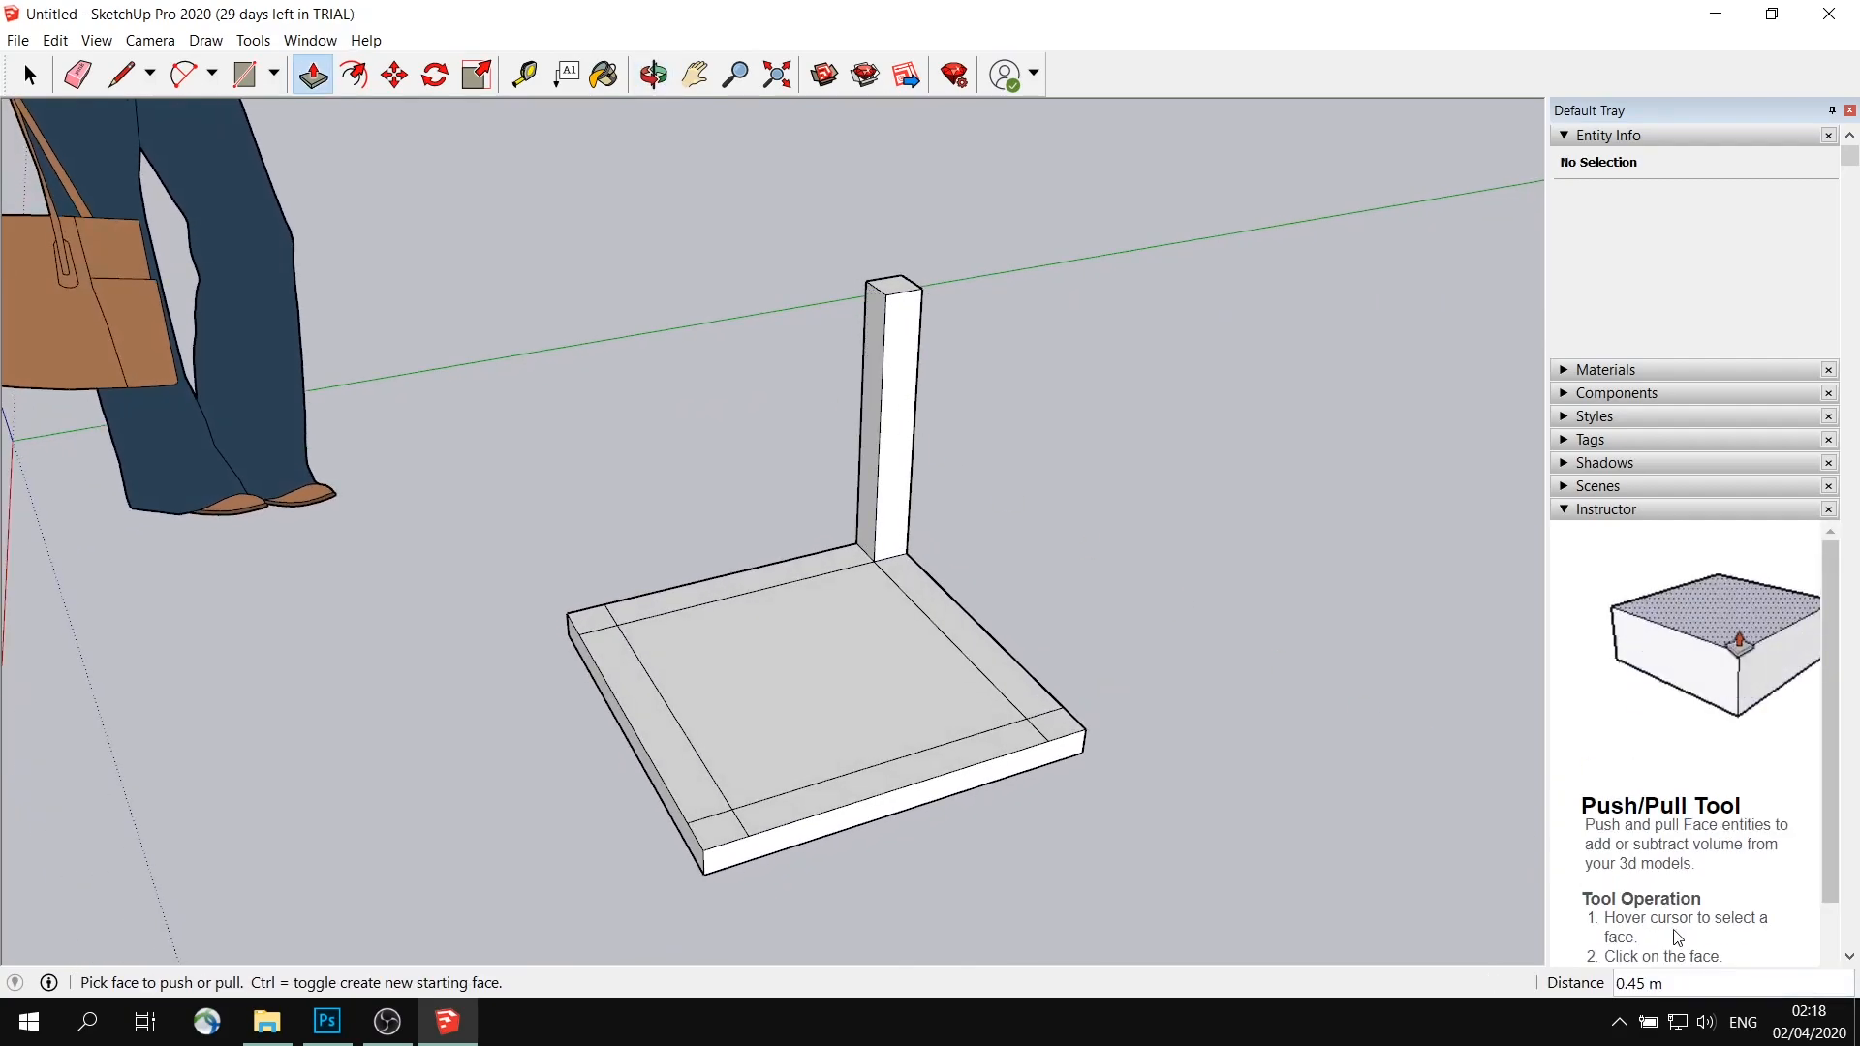
# Extrude the other three corner squares of the slab upward to match the first leg's 0.45 m height
pyautogui.moveTo(1130, 756); pyautogui.dragTo(1015, 559, button='middle')
pyautogui.click(596, 617)
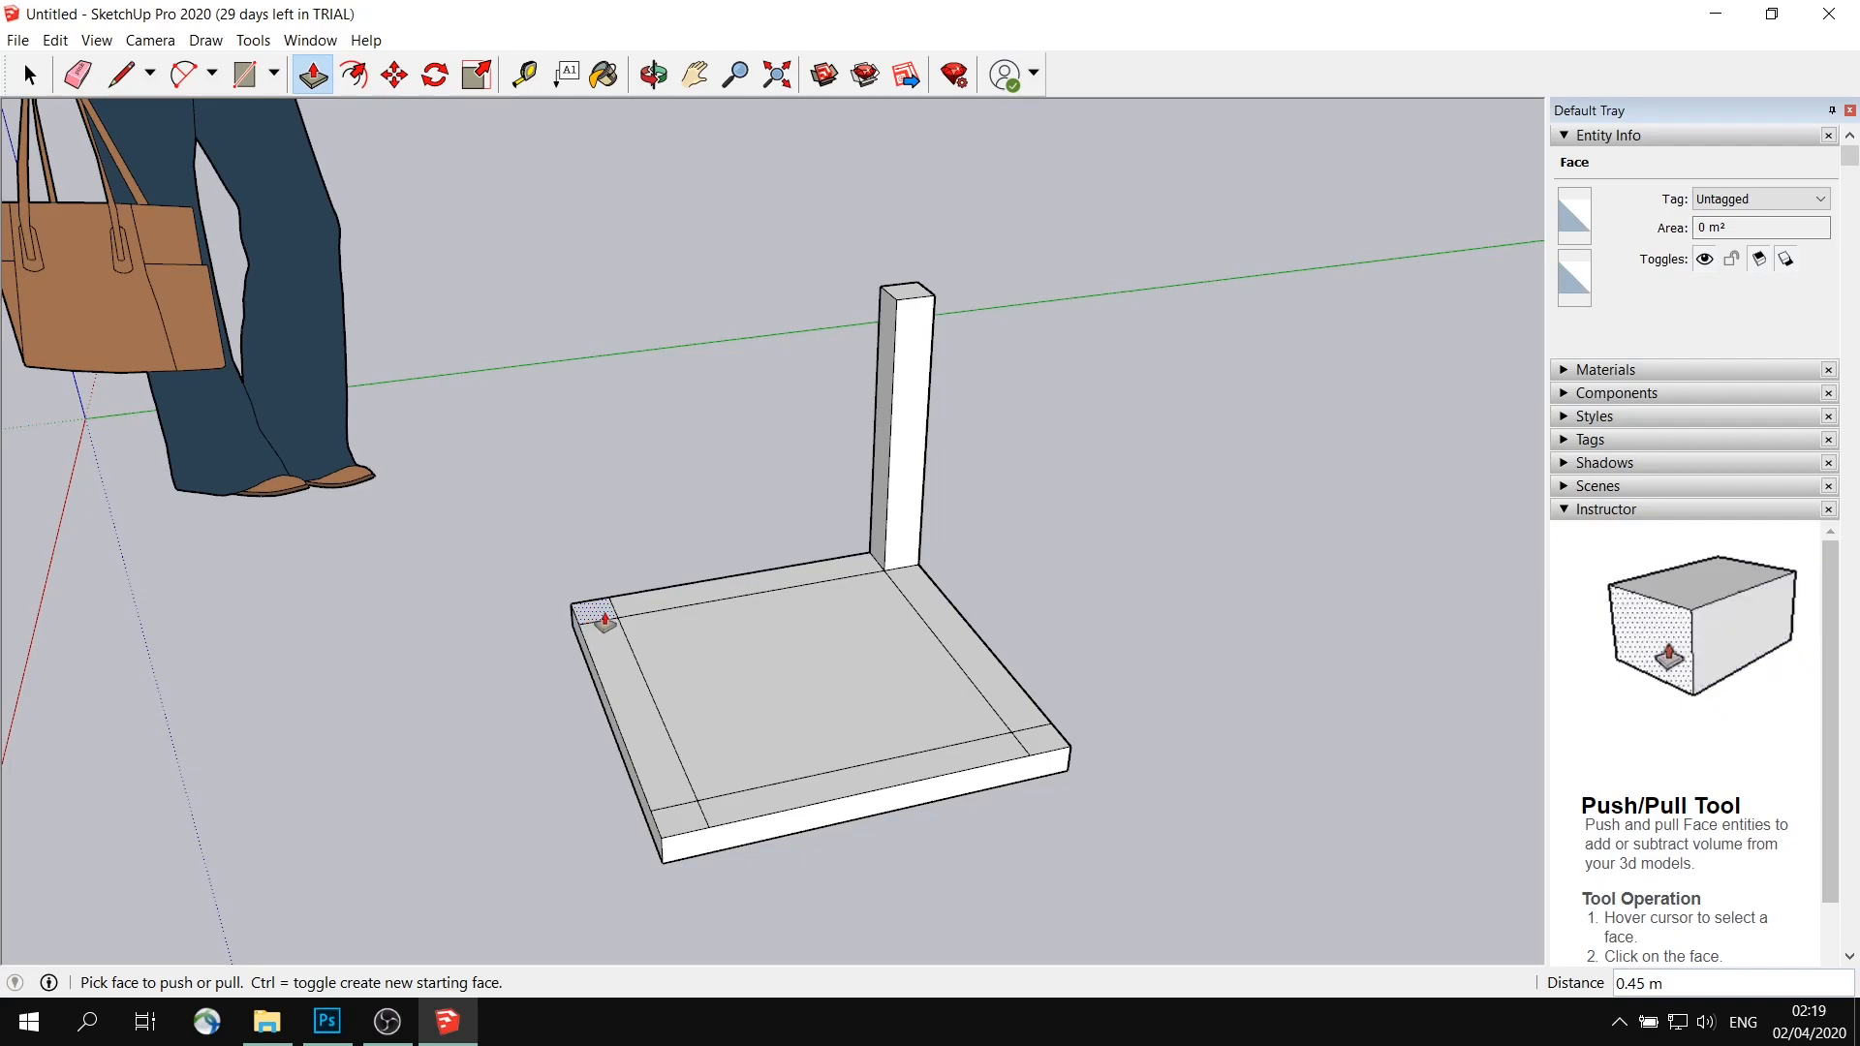
pyautogui.moveTo(595, 617); pyautogui.dragTo(679, 334)
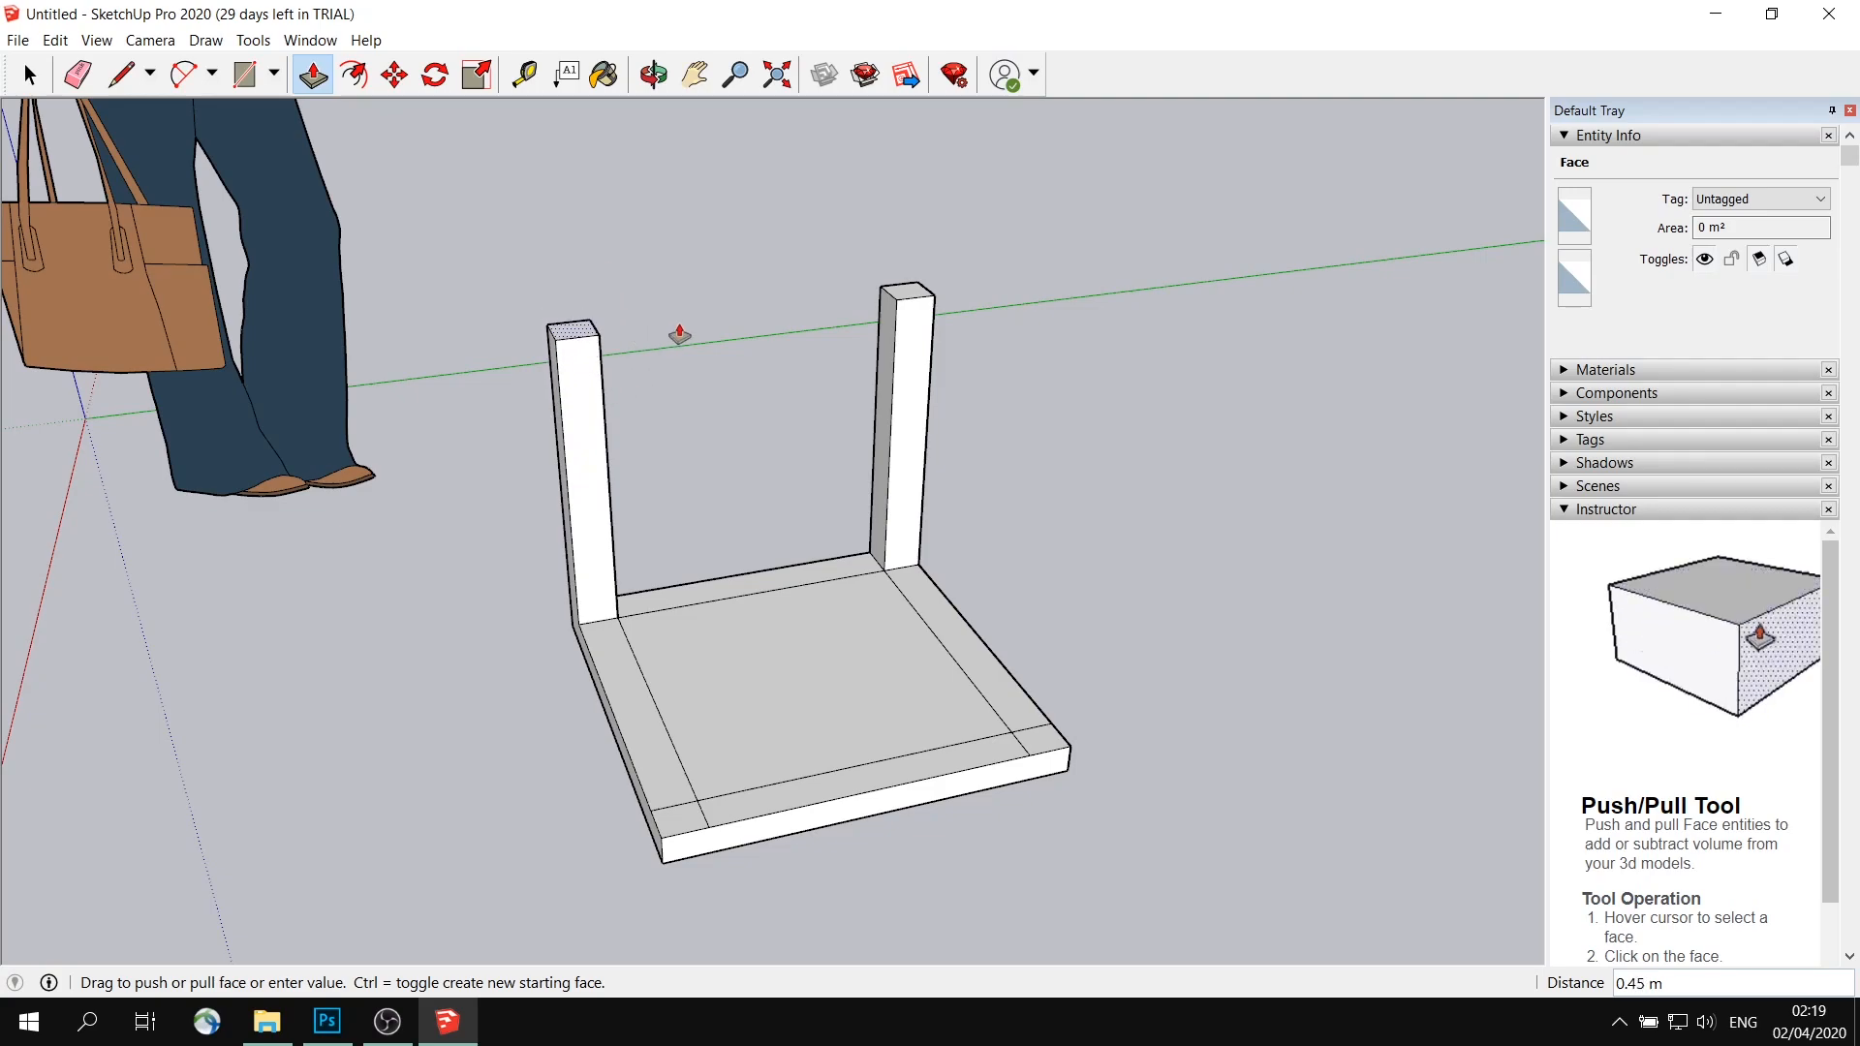
pyautogui.click(898, 307)
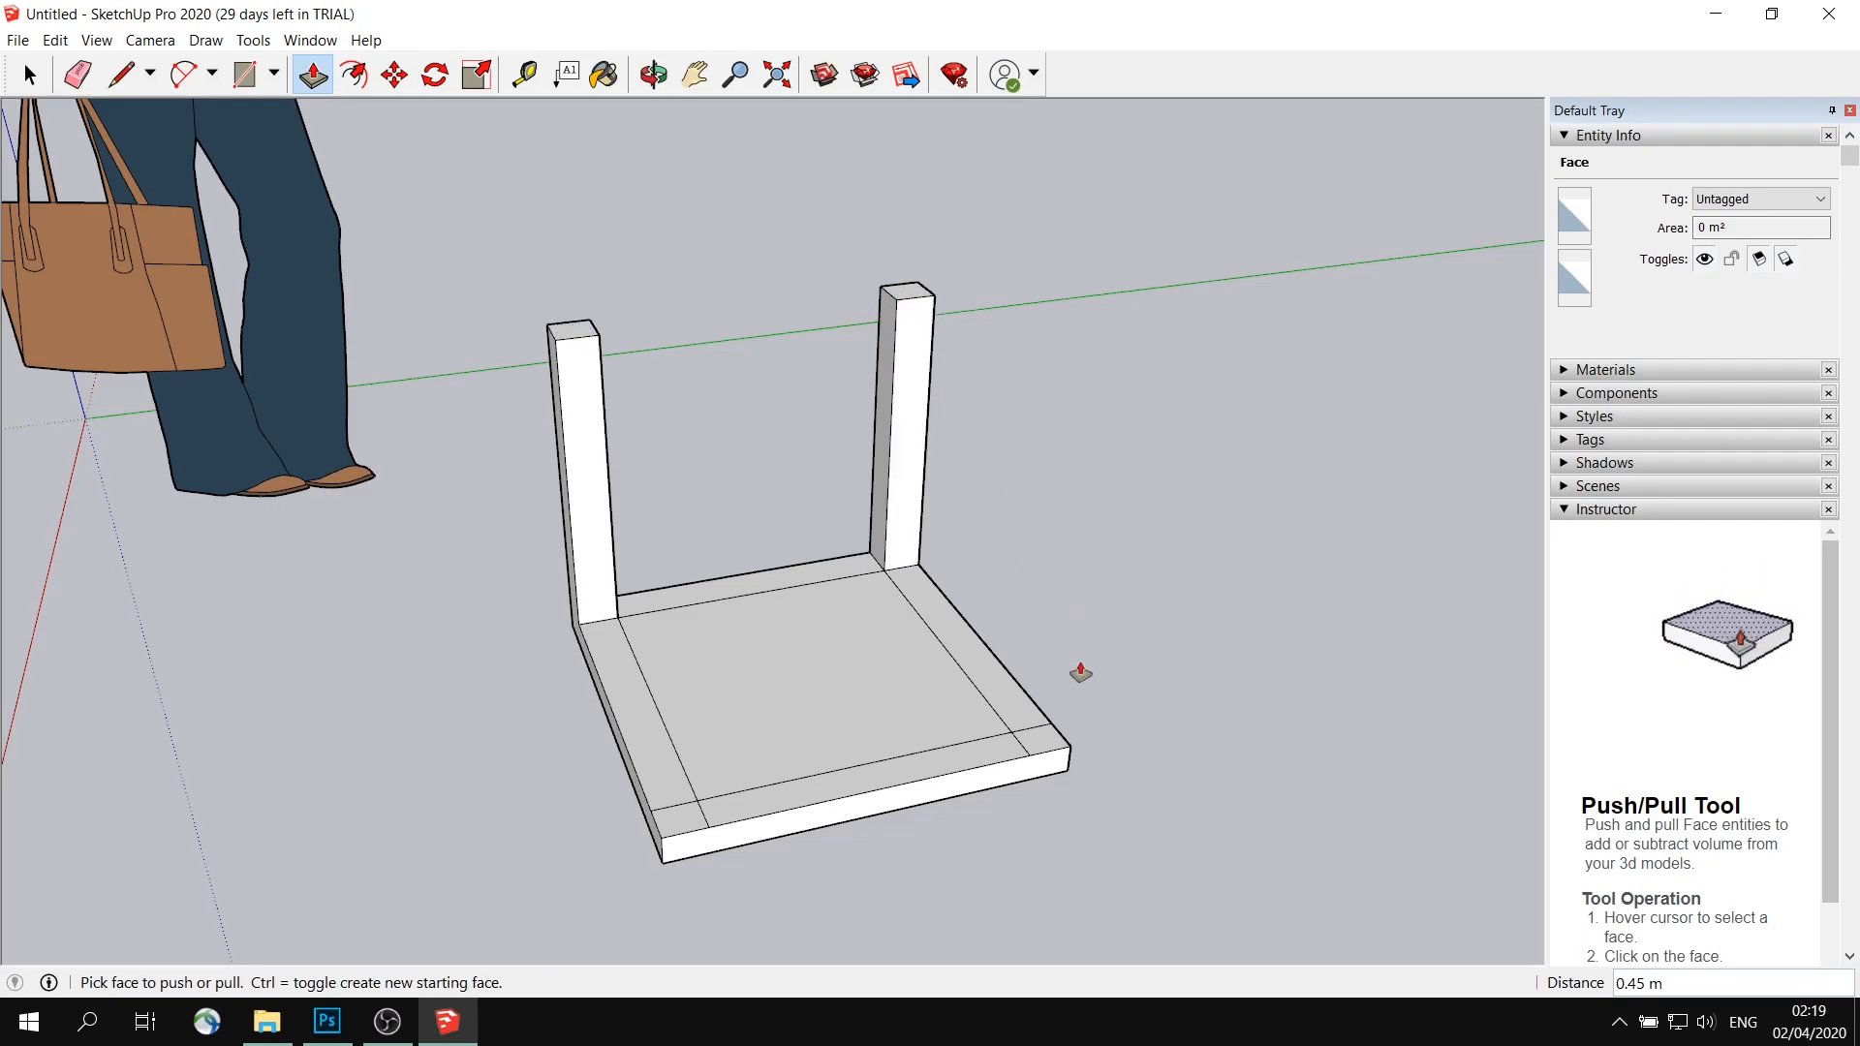
pyautogui.click(1044, 749)
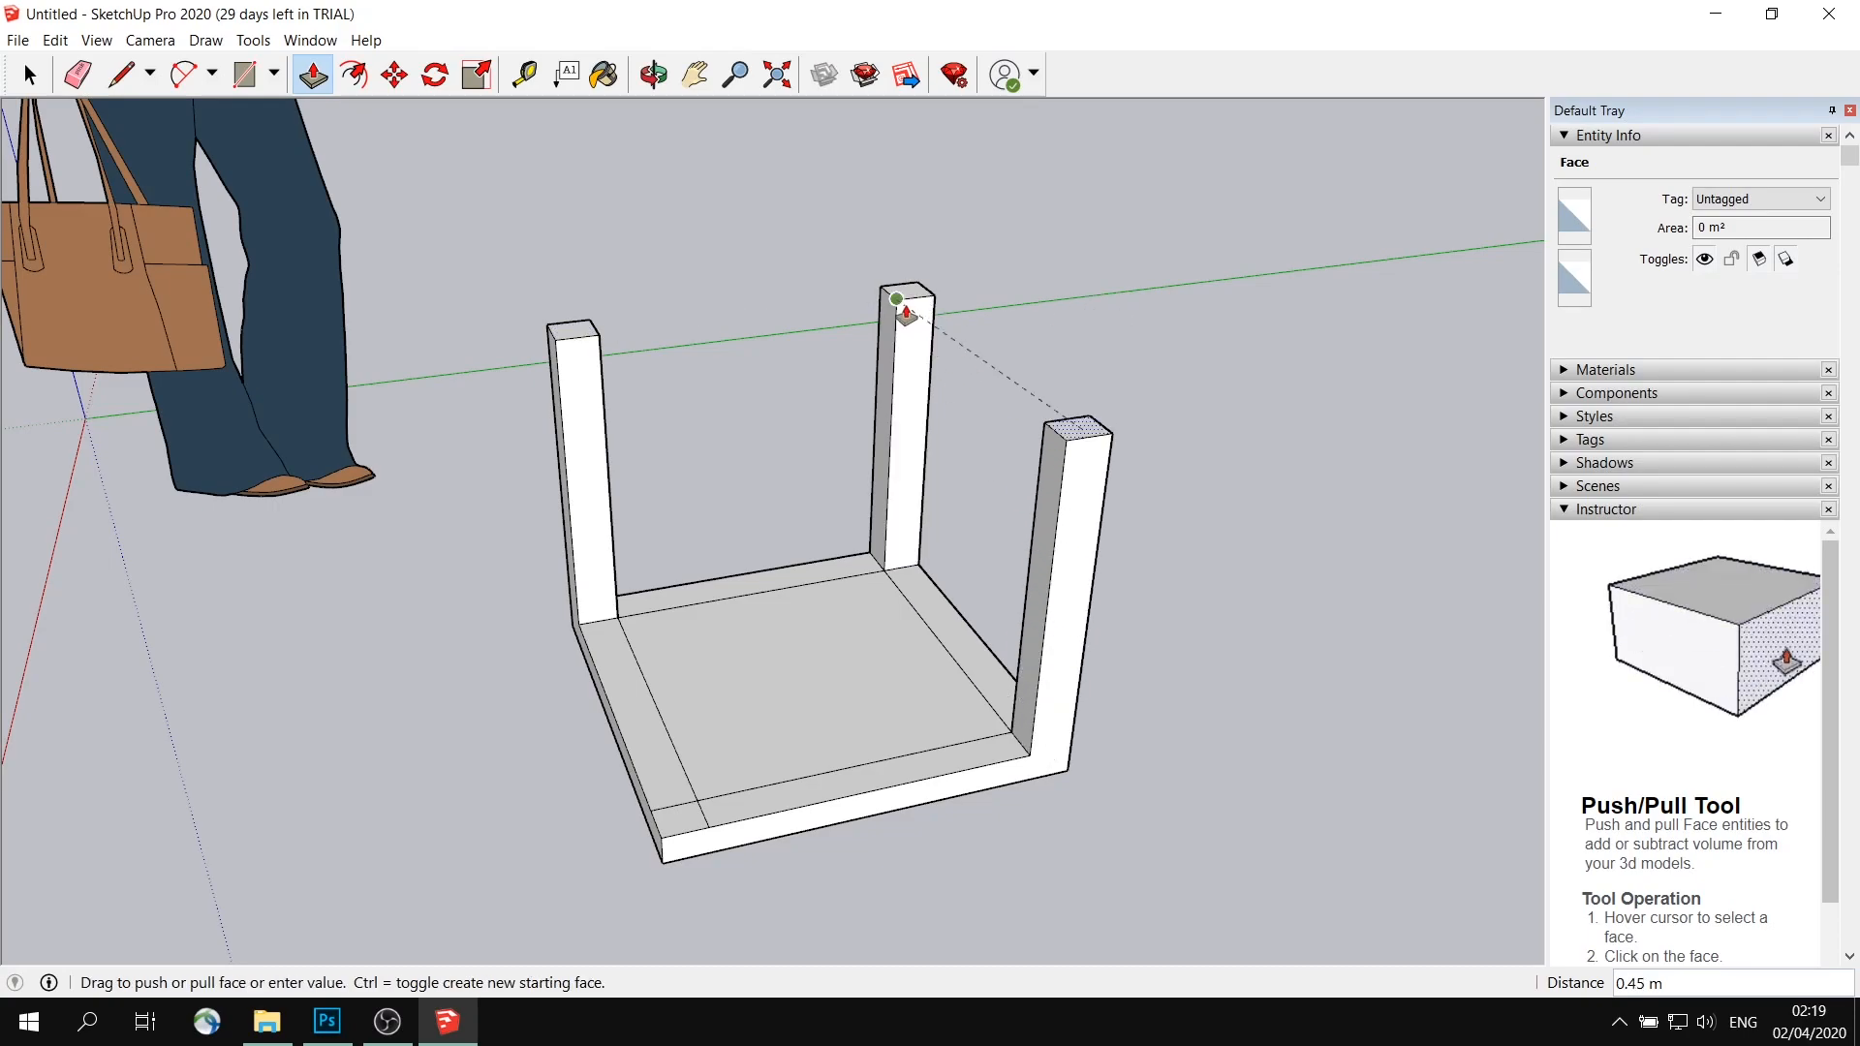
pyautogui.click(693, 823)
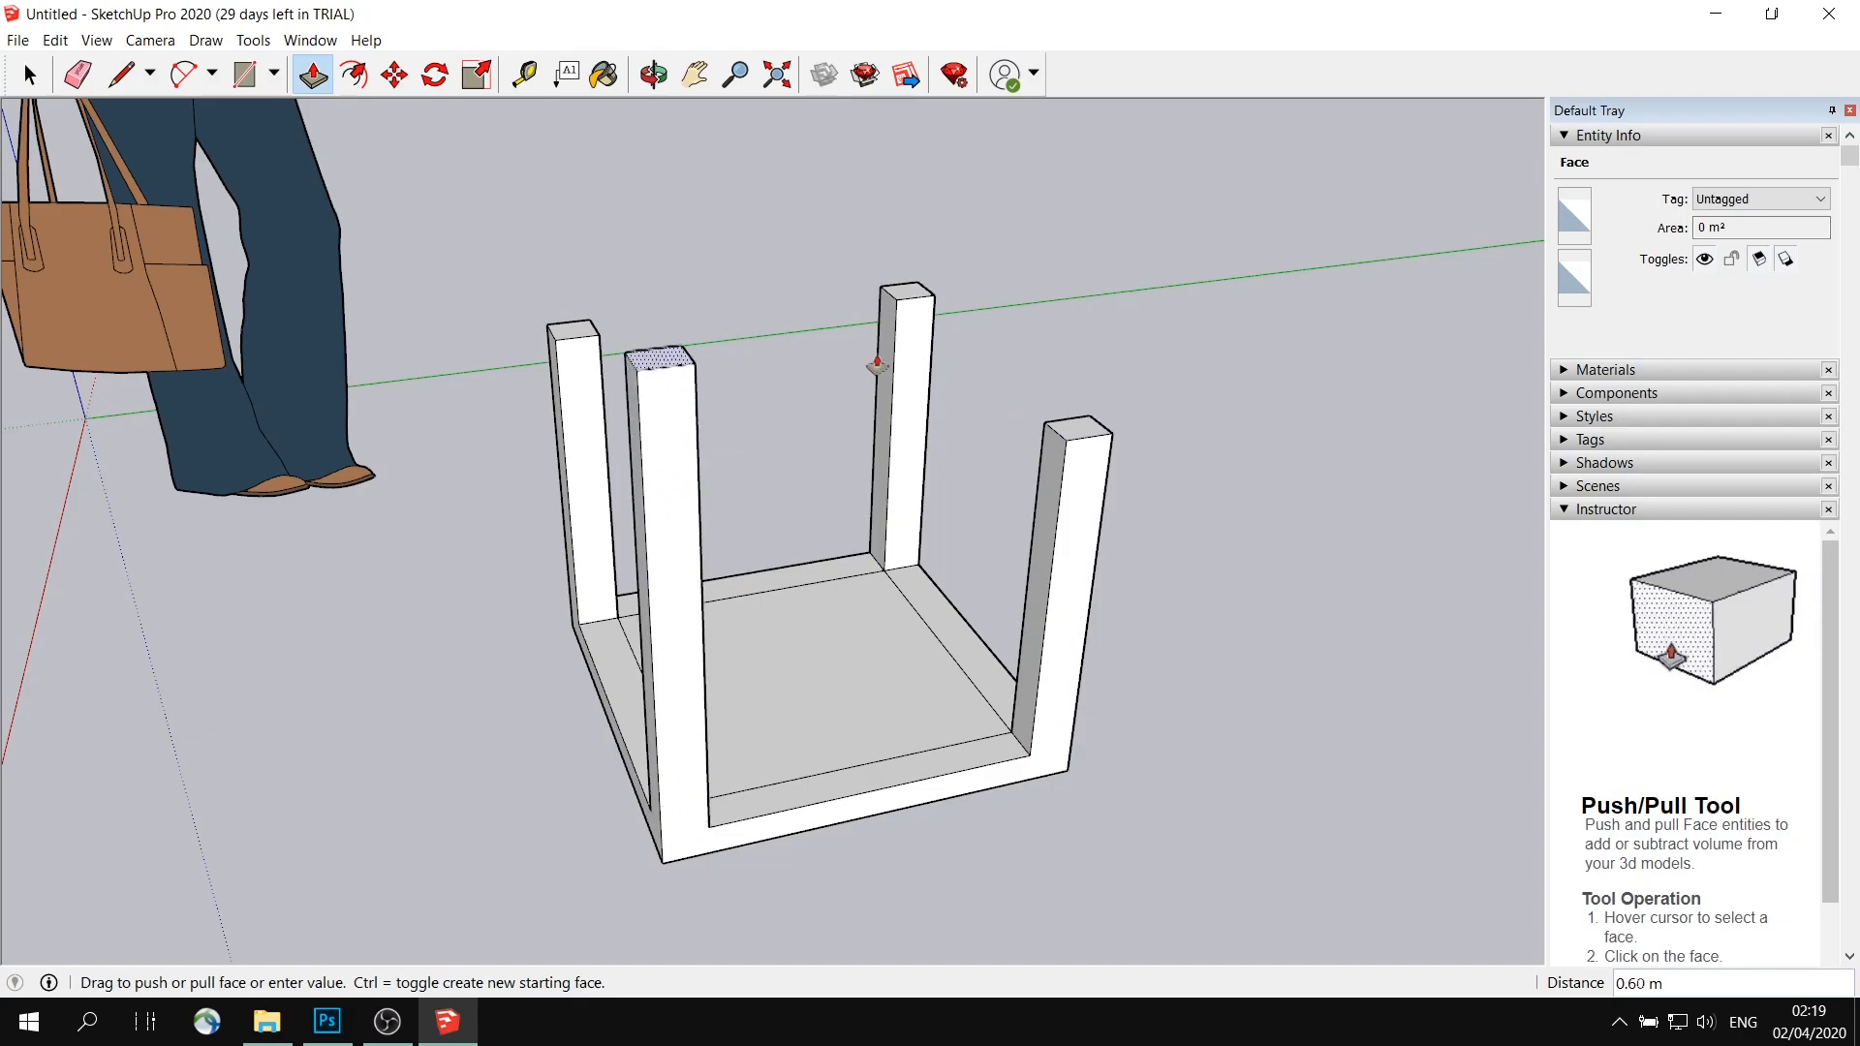
pyautogui.click(897, 308)
pyautogui.moveTo(851, 552); pyautogui.dragTo(892, 635, button='middle')
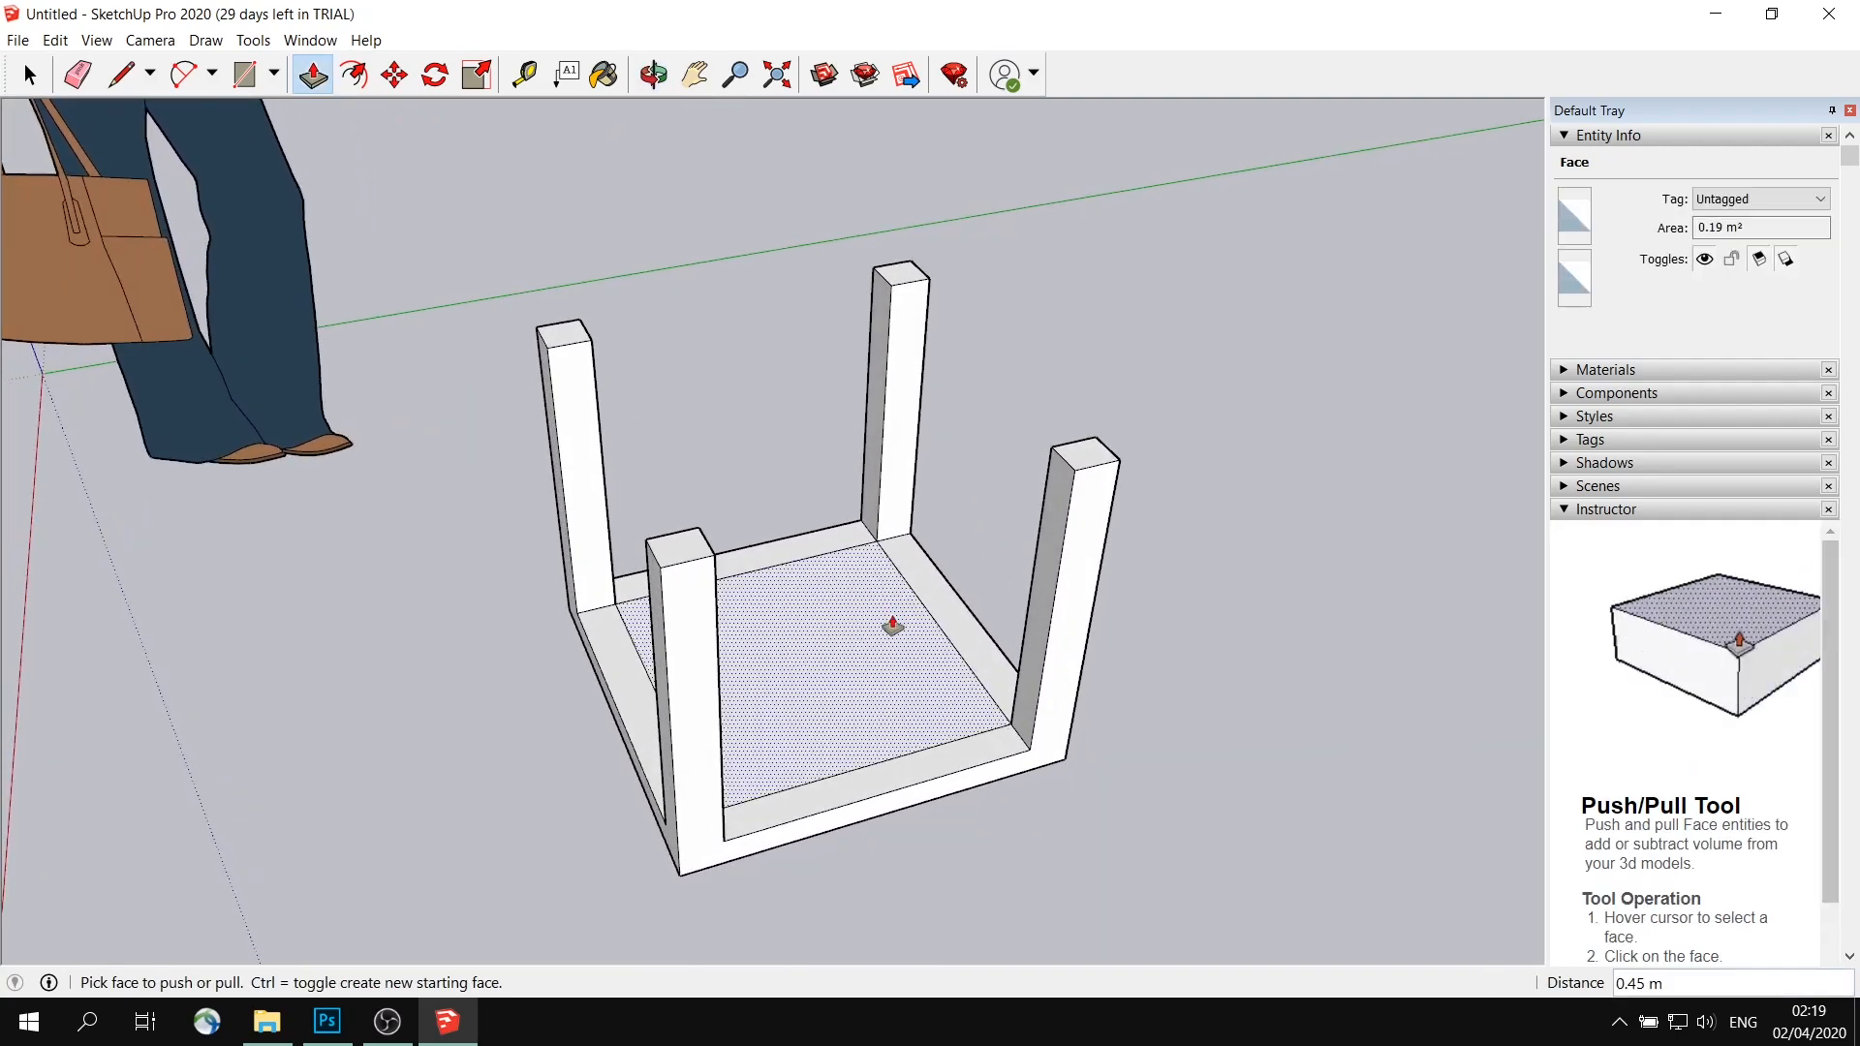
pyautogui.moveTo(781, 480)
pyautogui.mouseDown(button='middle')
pyautogui.moveTo(817, 511)
pyautogui.moveTo(756, 485)
pyautogui.mouseUp(button='middle')
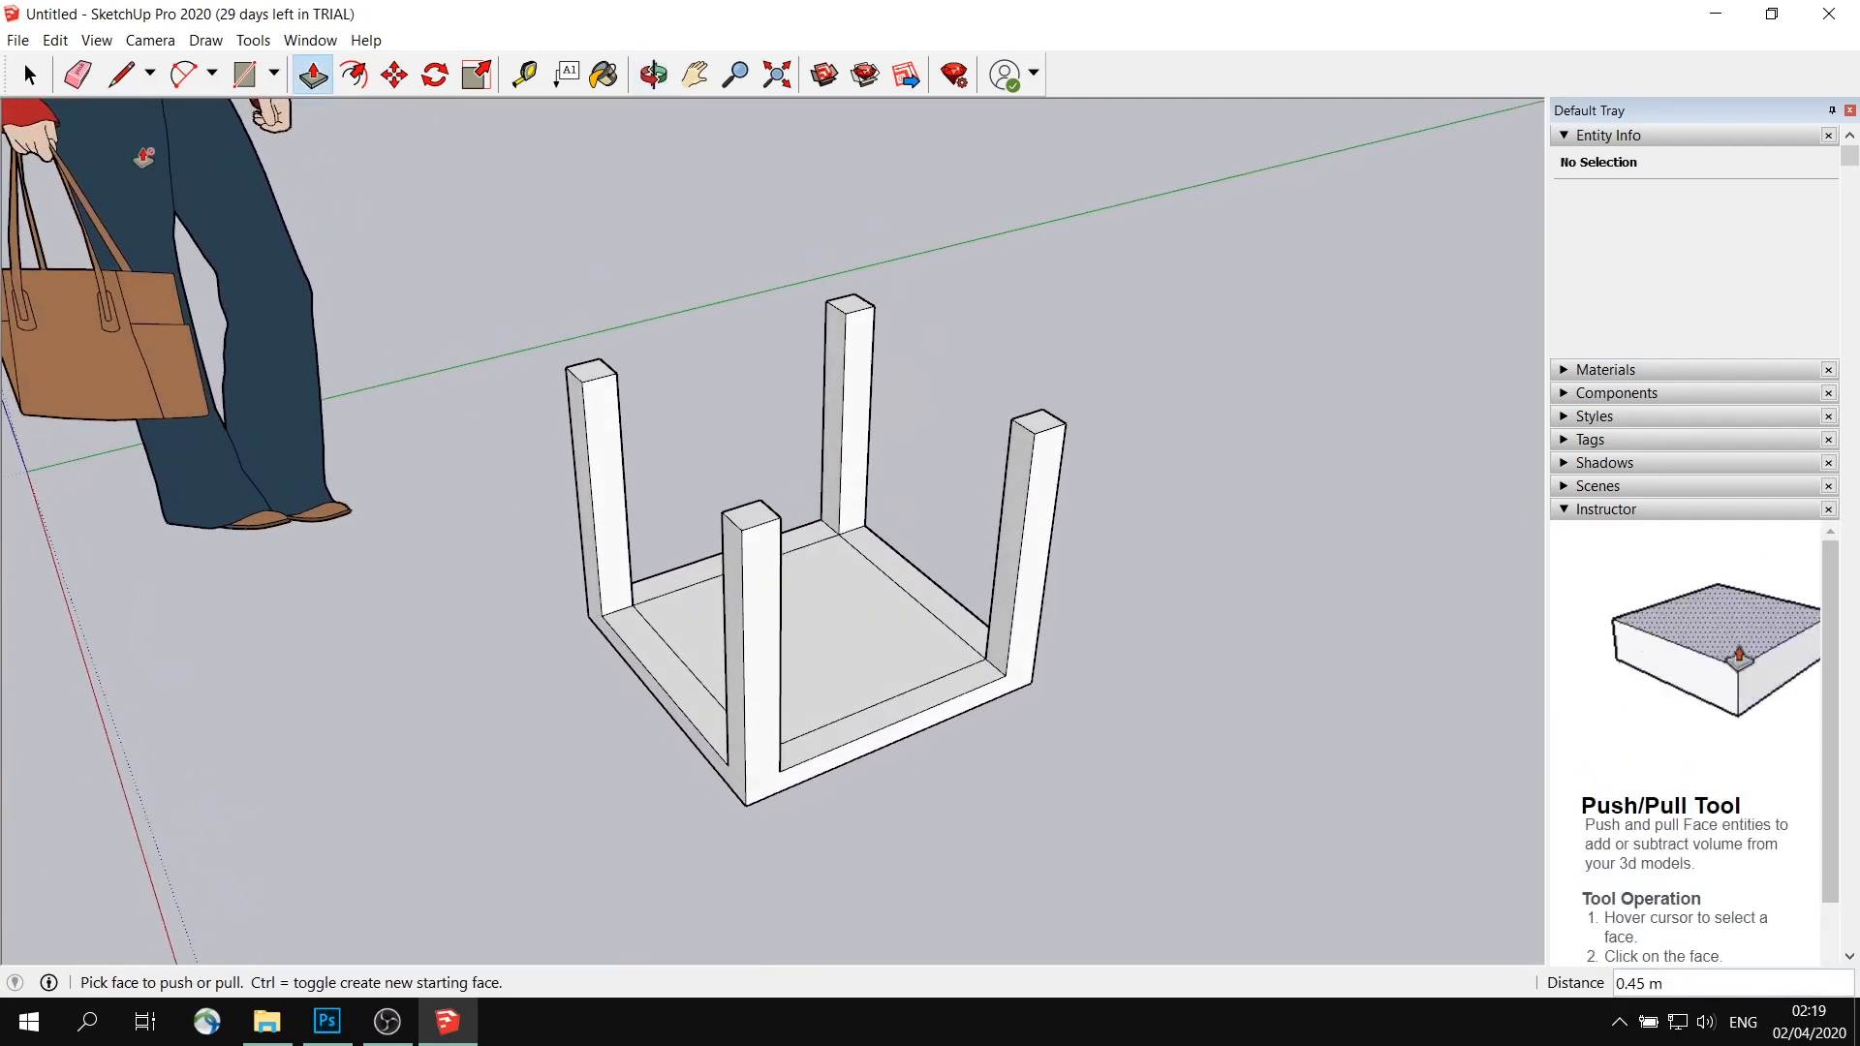
# Select the entire slab together with its four legs and start the Rotate tool
pyautogui.click(17, 59)
pyautogui.moveTo(859, 432); pyautogui.dragTo(666, 368, button='middle')
pyautogui.moveTo(635, 364); pyautogui.dragTo(1184, 852)
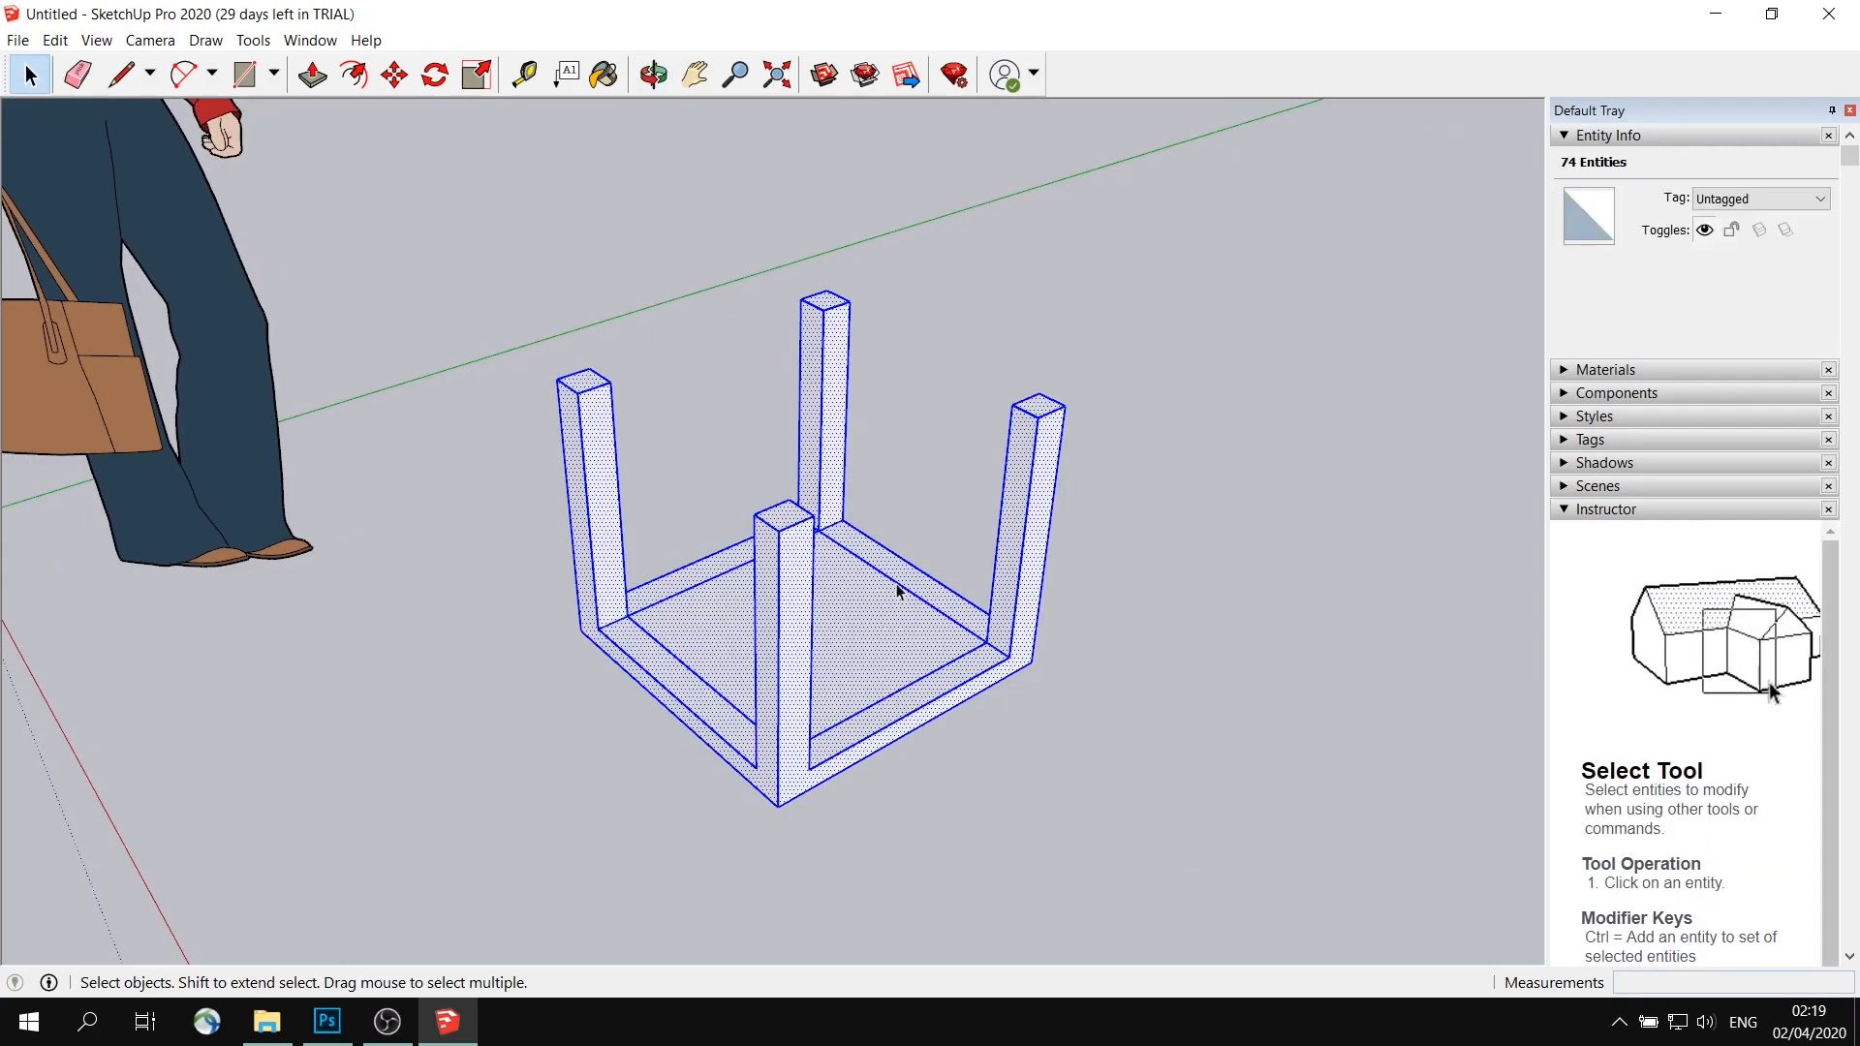
pyautogui.moveTo(822, 577); pyautogui.dragTo(871, 484, button='middle')
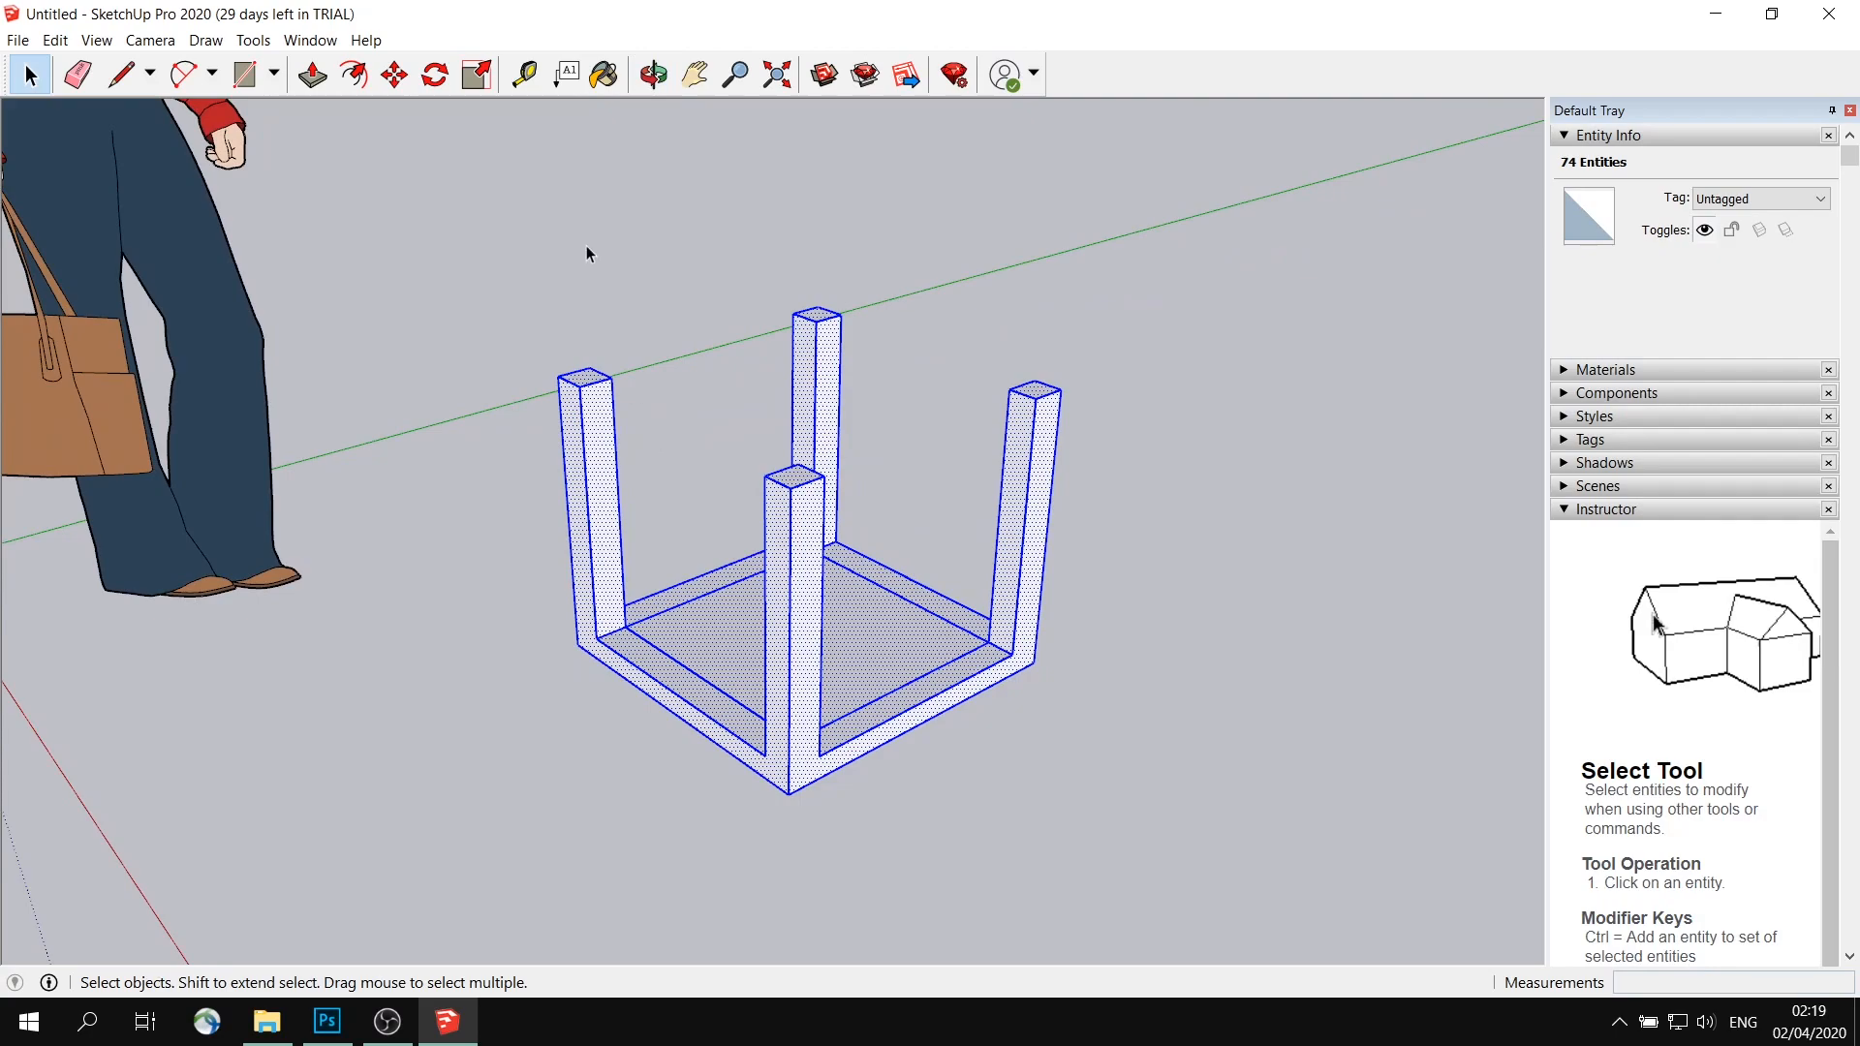
pyautogui.click(434, 75)
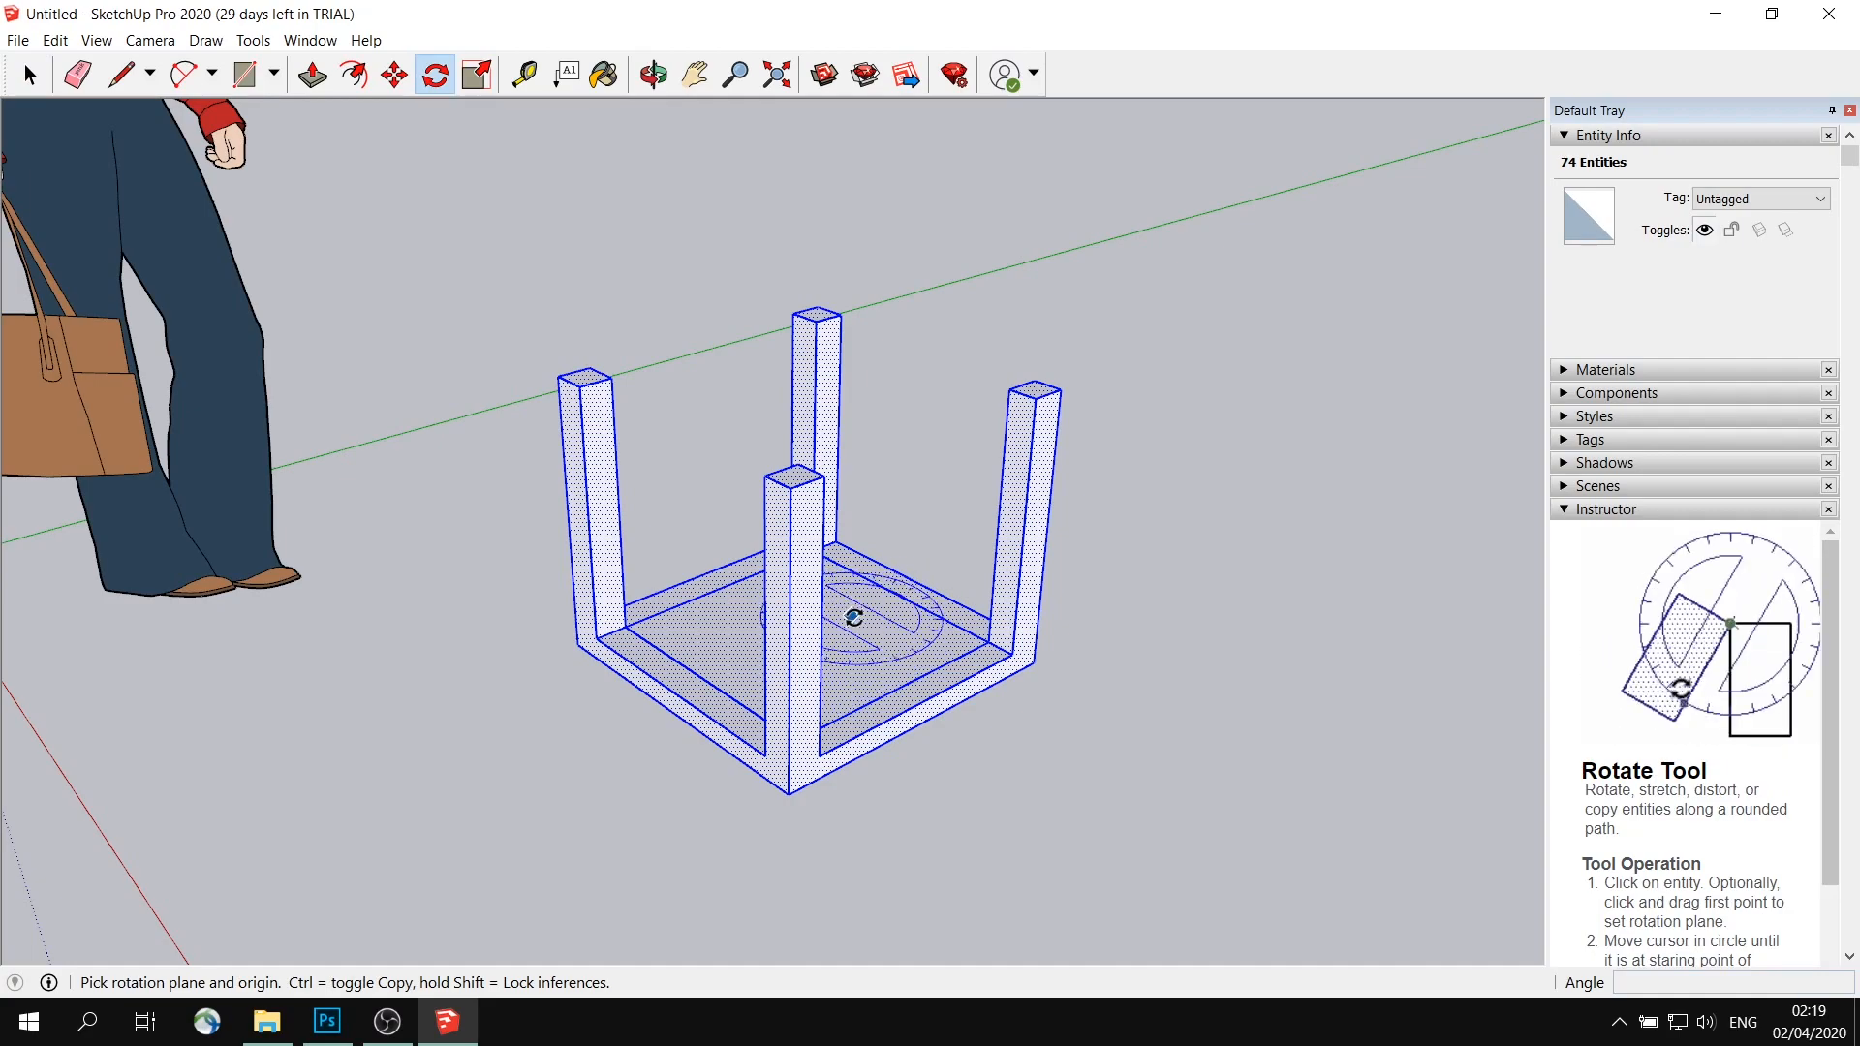
pyautogui.click(840, 610)
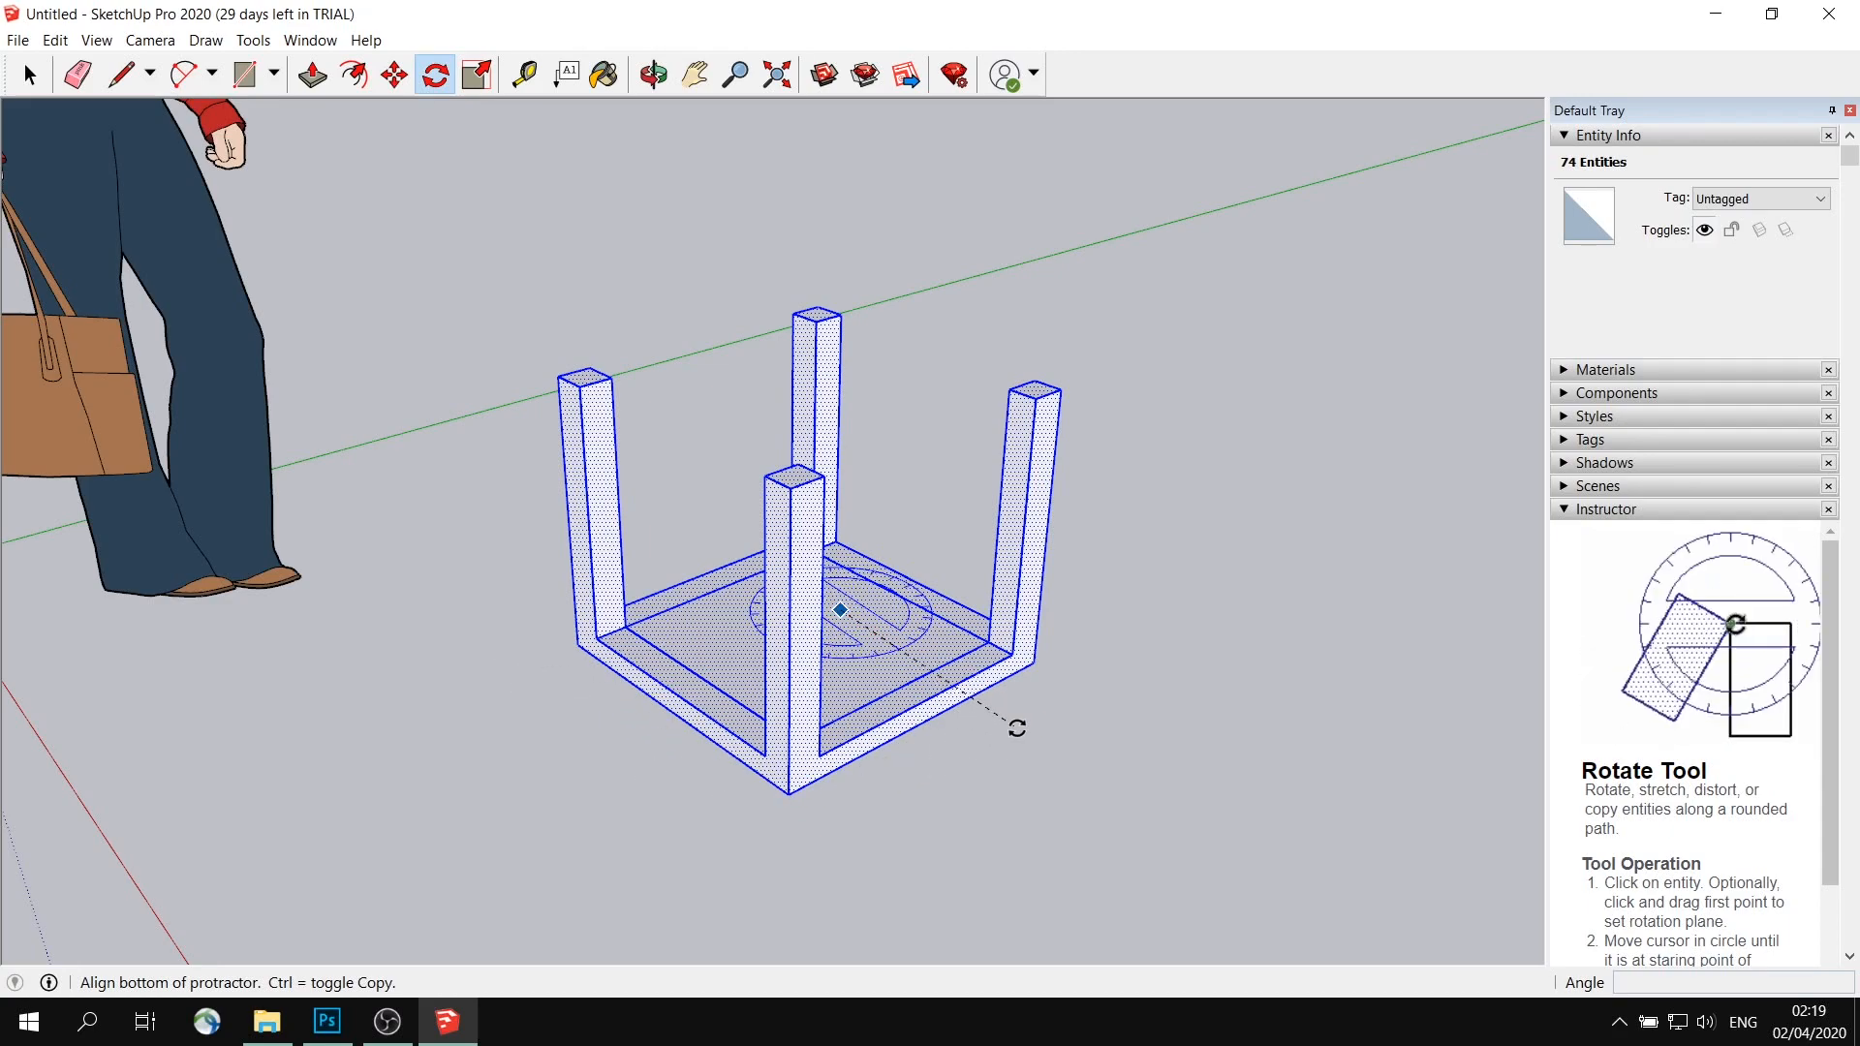
pyautogui.click(1043, 723)
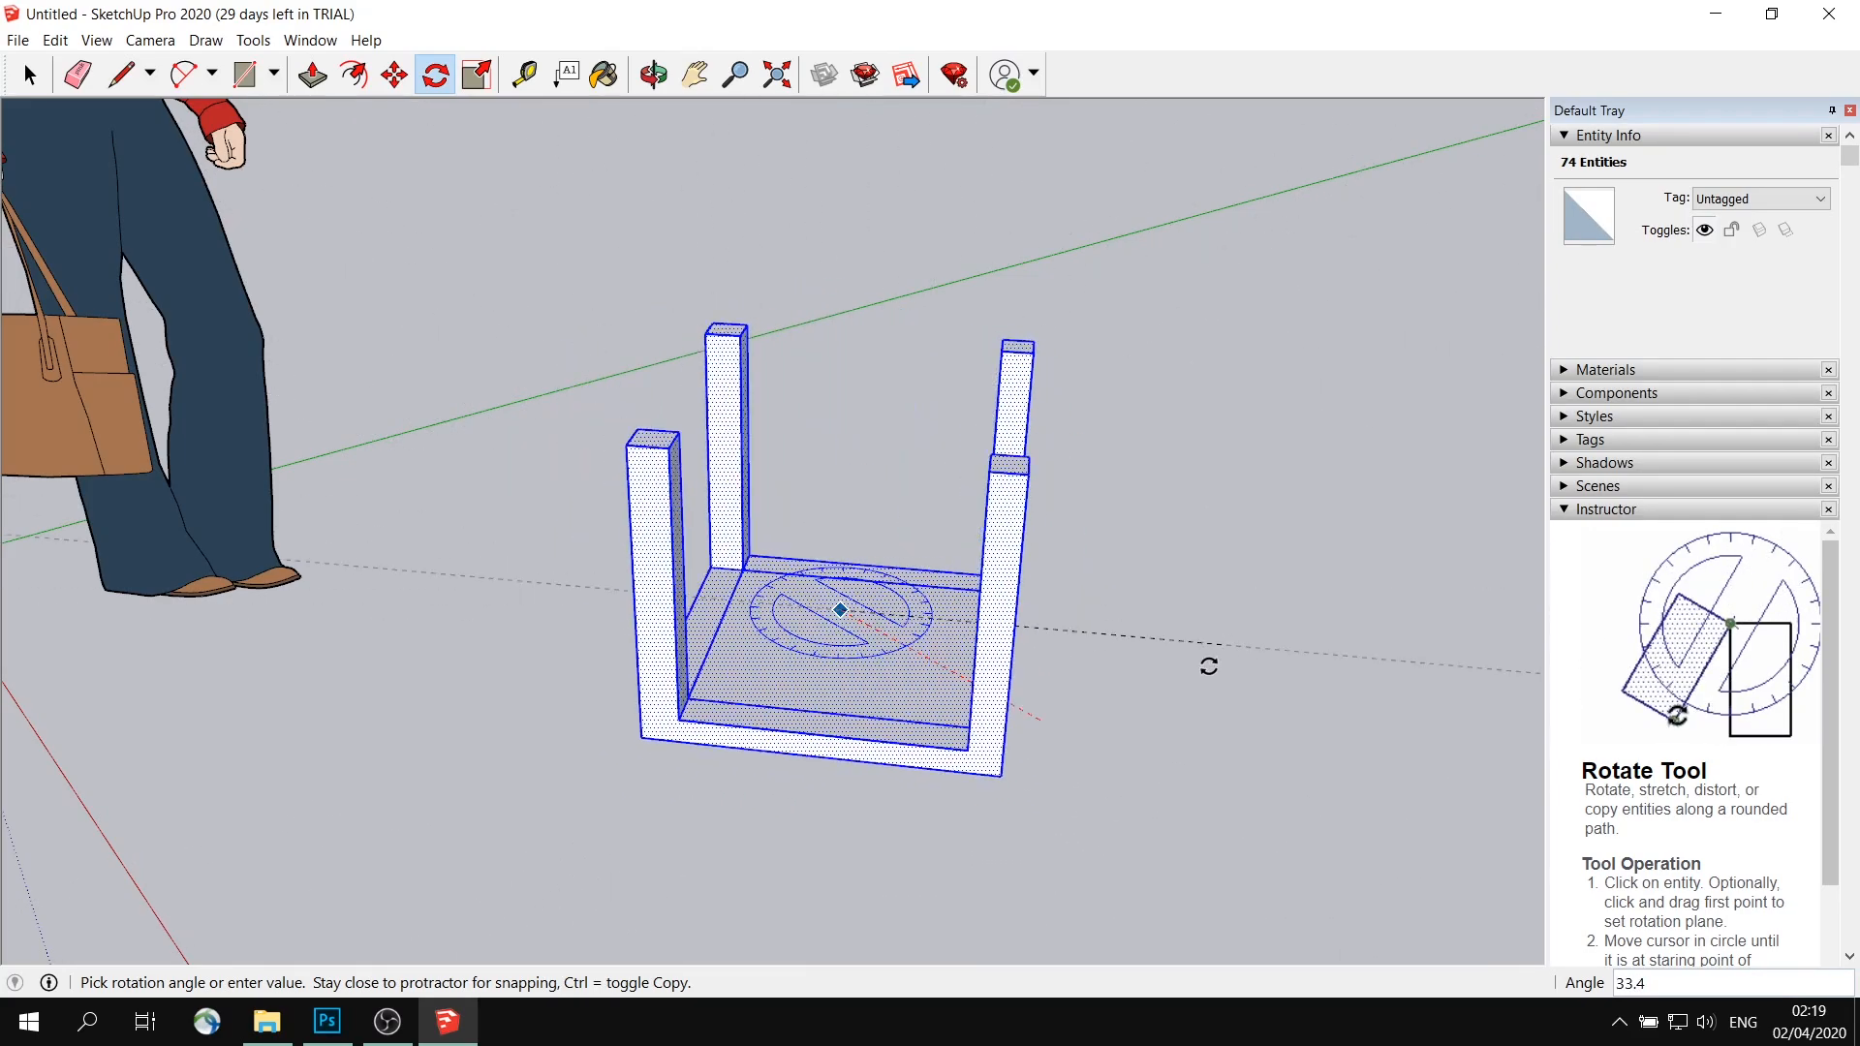
pyautogui.press('Escape')
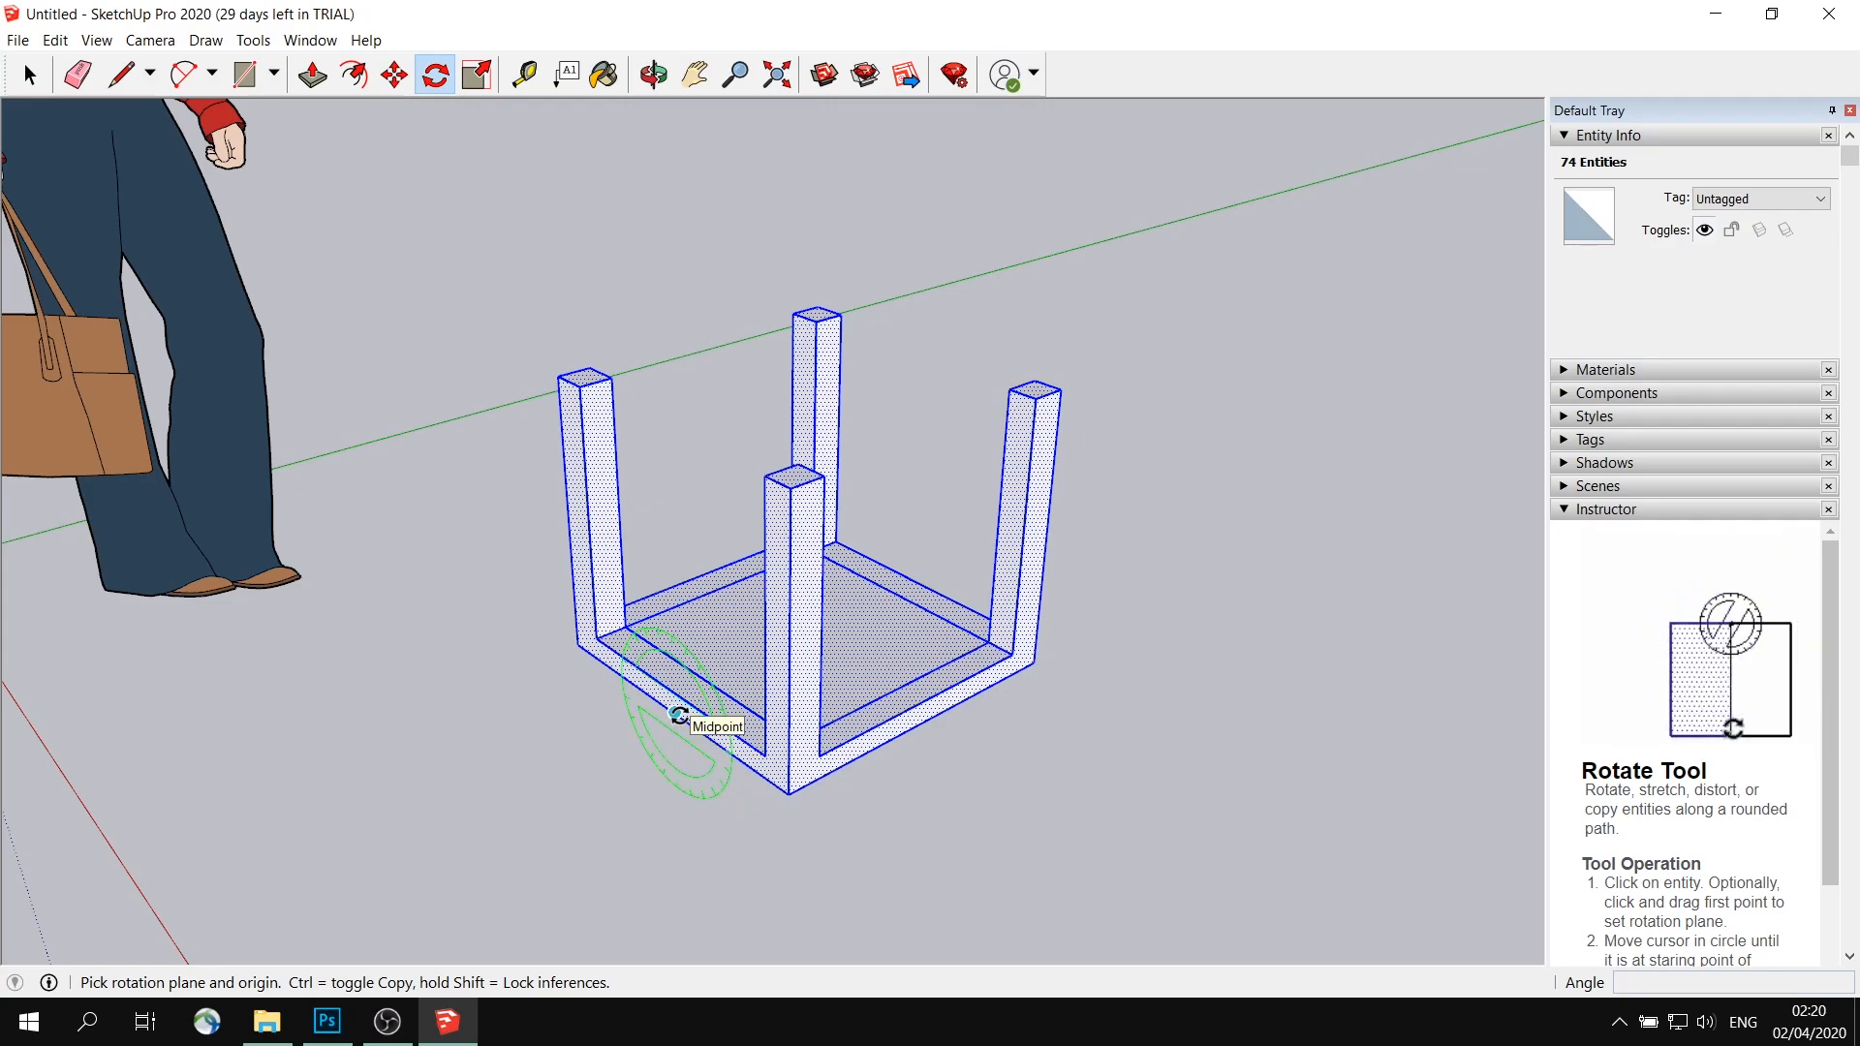
# Rotate the selected slab and legs 180 degrees about the green axis so the legs point downward
pyautogui.moveTo(679, 715)
pyautogui.mouseDown(button='middle')
pyautogui.moveTo(764, 643)
pyautogui.moveTo(679, 708)
pyautogui.mouseUp(button='middle')
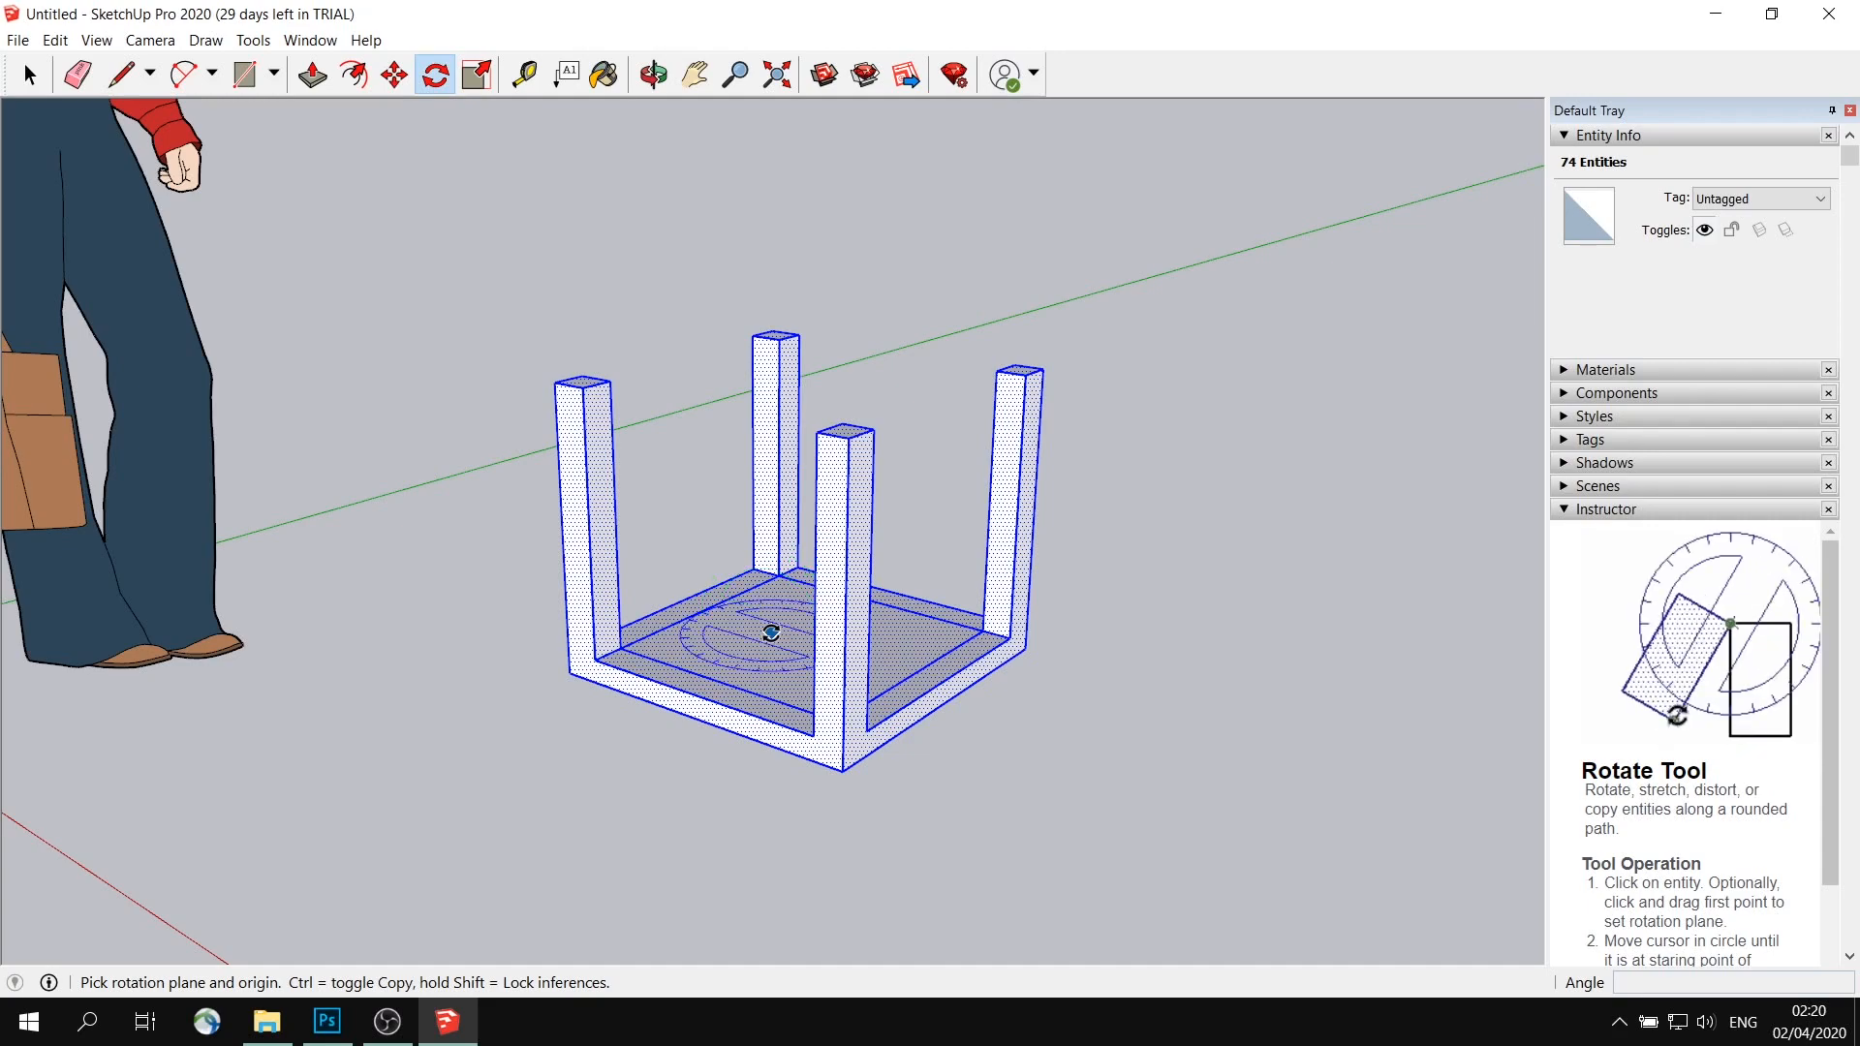
pyautogui.press('Down')
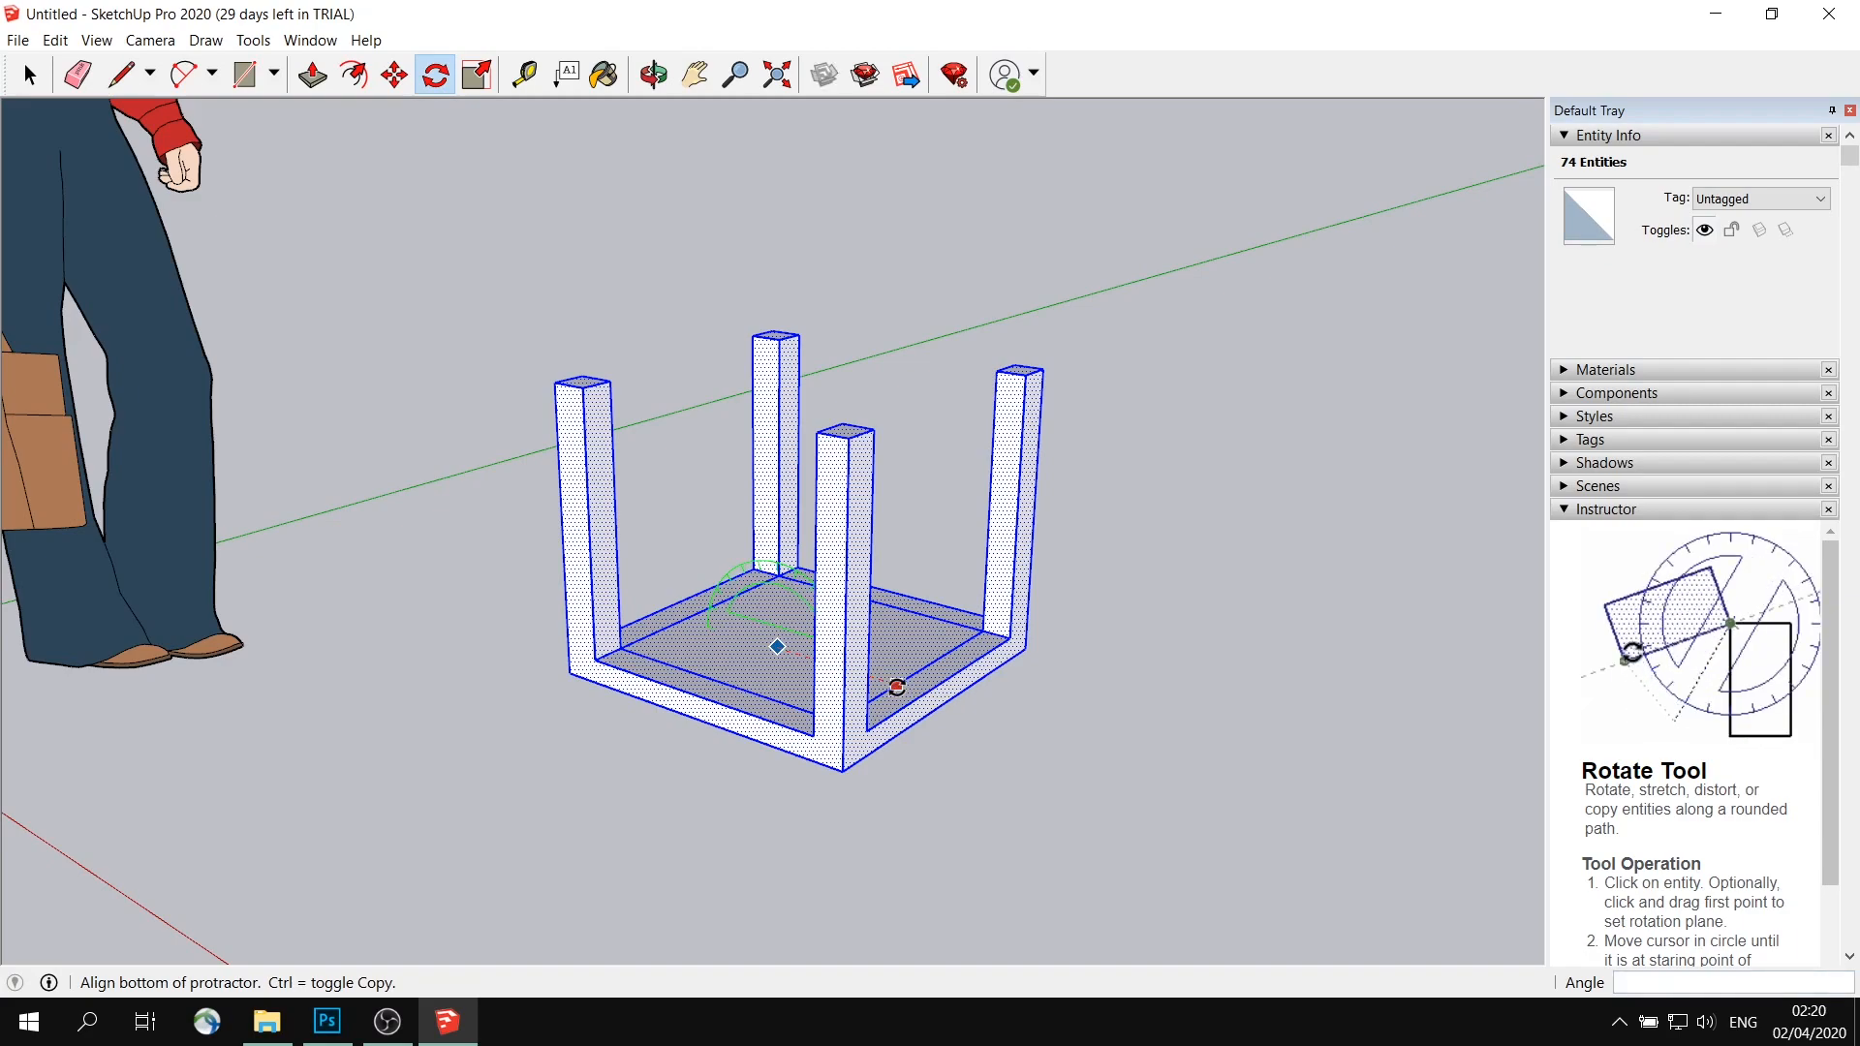
pyautogui.click(894, 687)
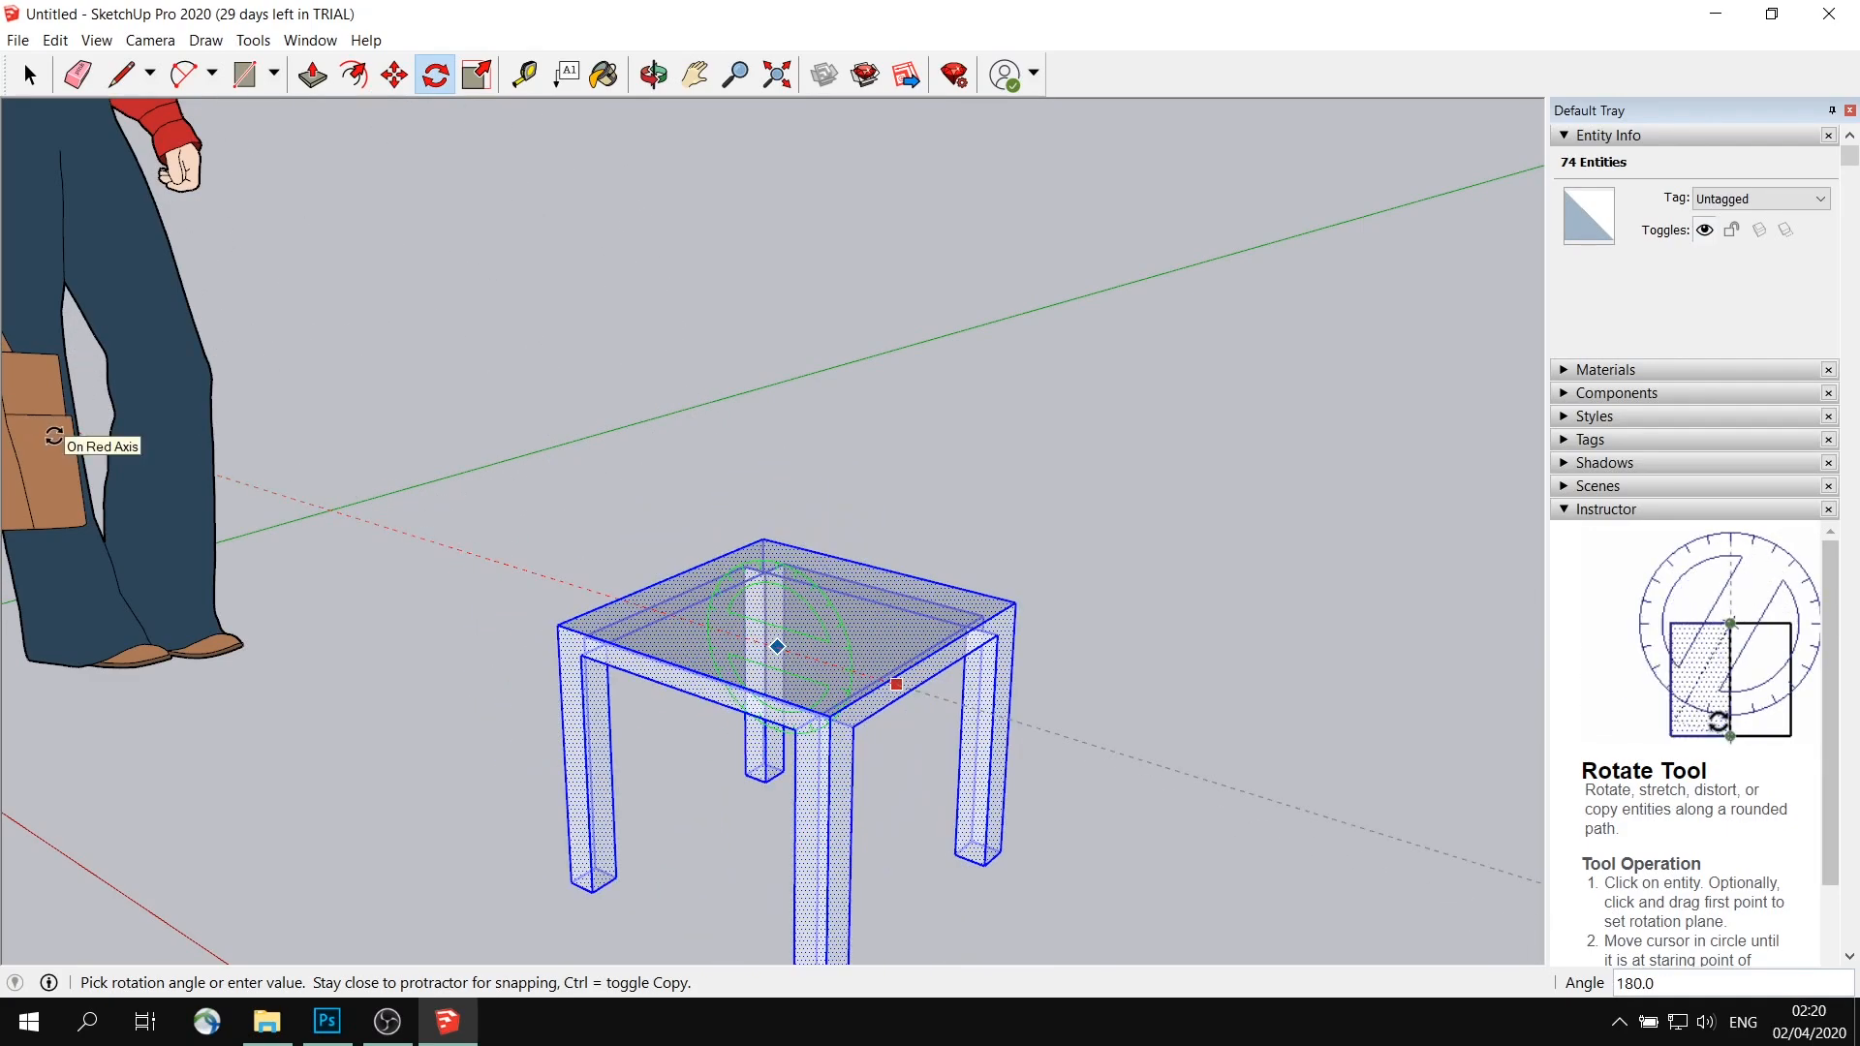
pyautogui.click(55, 436)
pyautogui.moveTo(671, 528); pyautogui.dragTo(781, 485, button='middle')
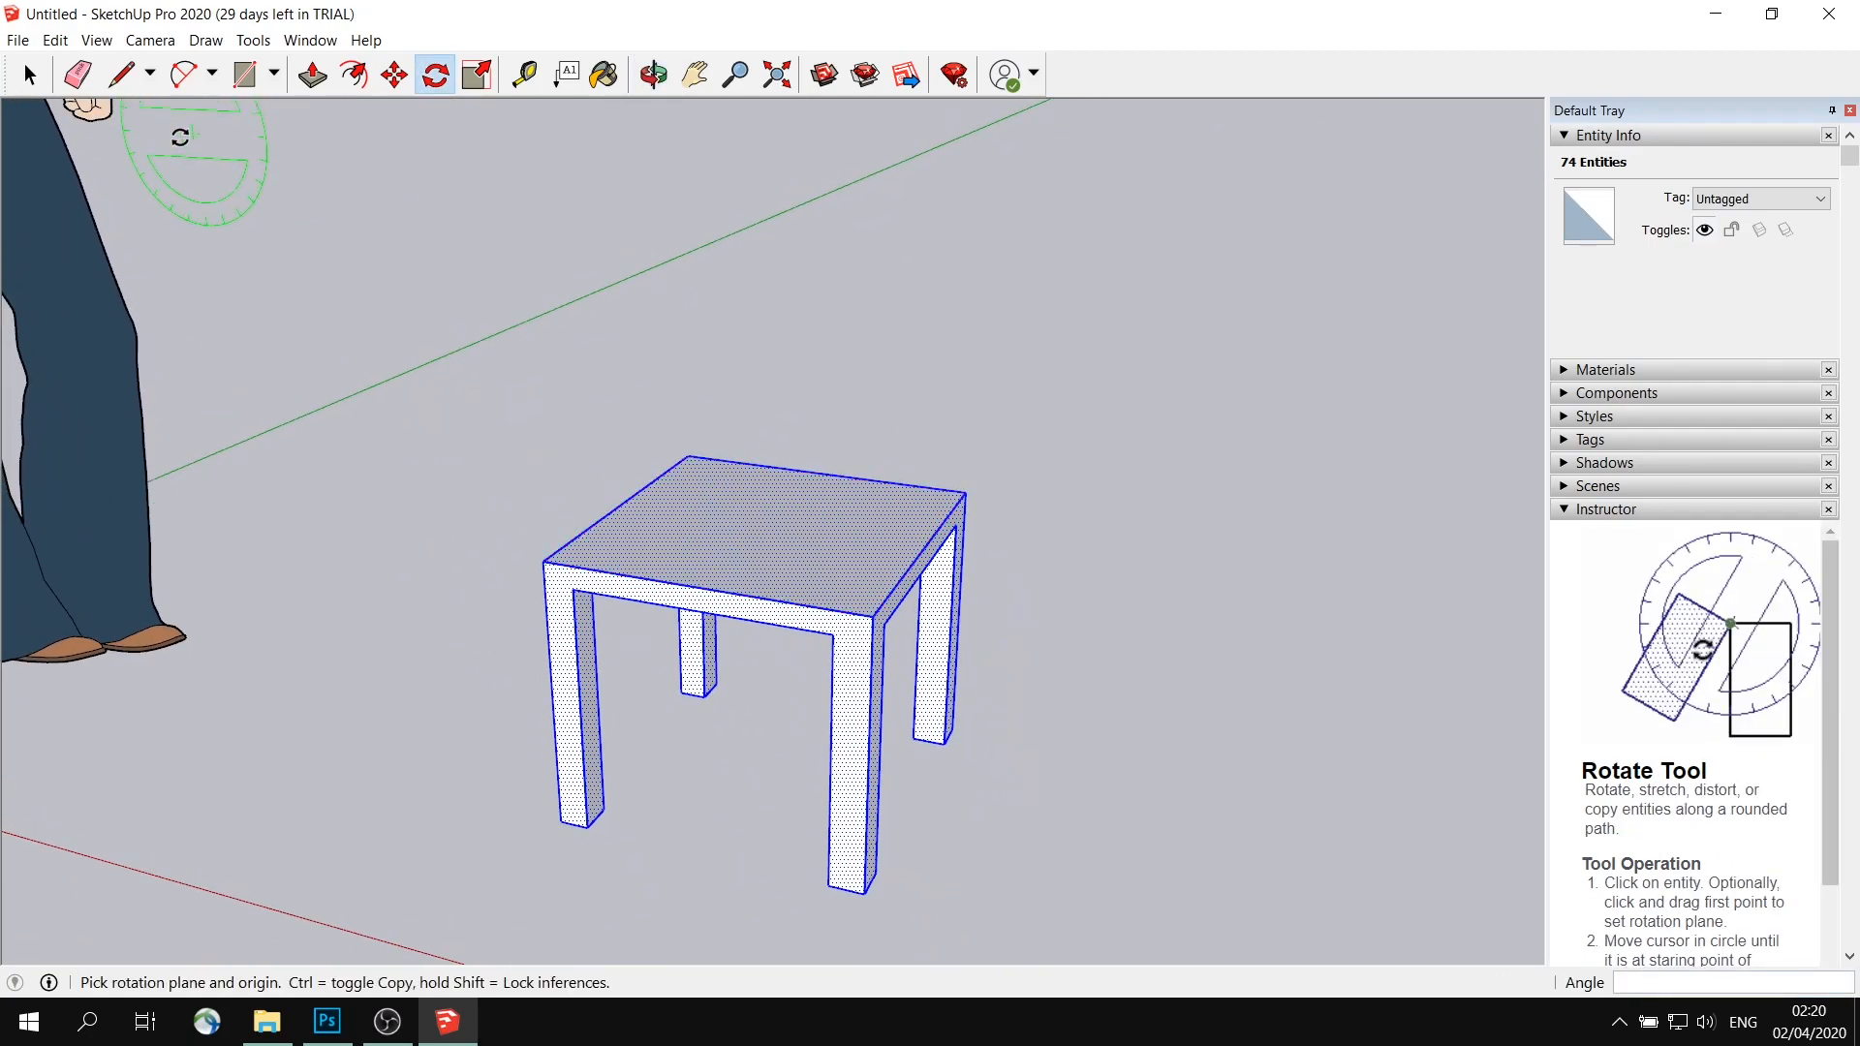
pyautogui.click(39, 87)
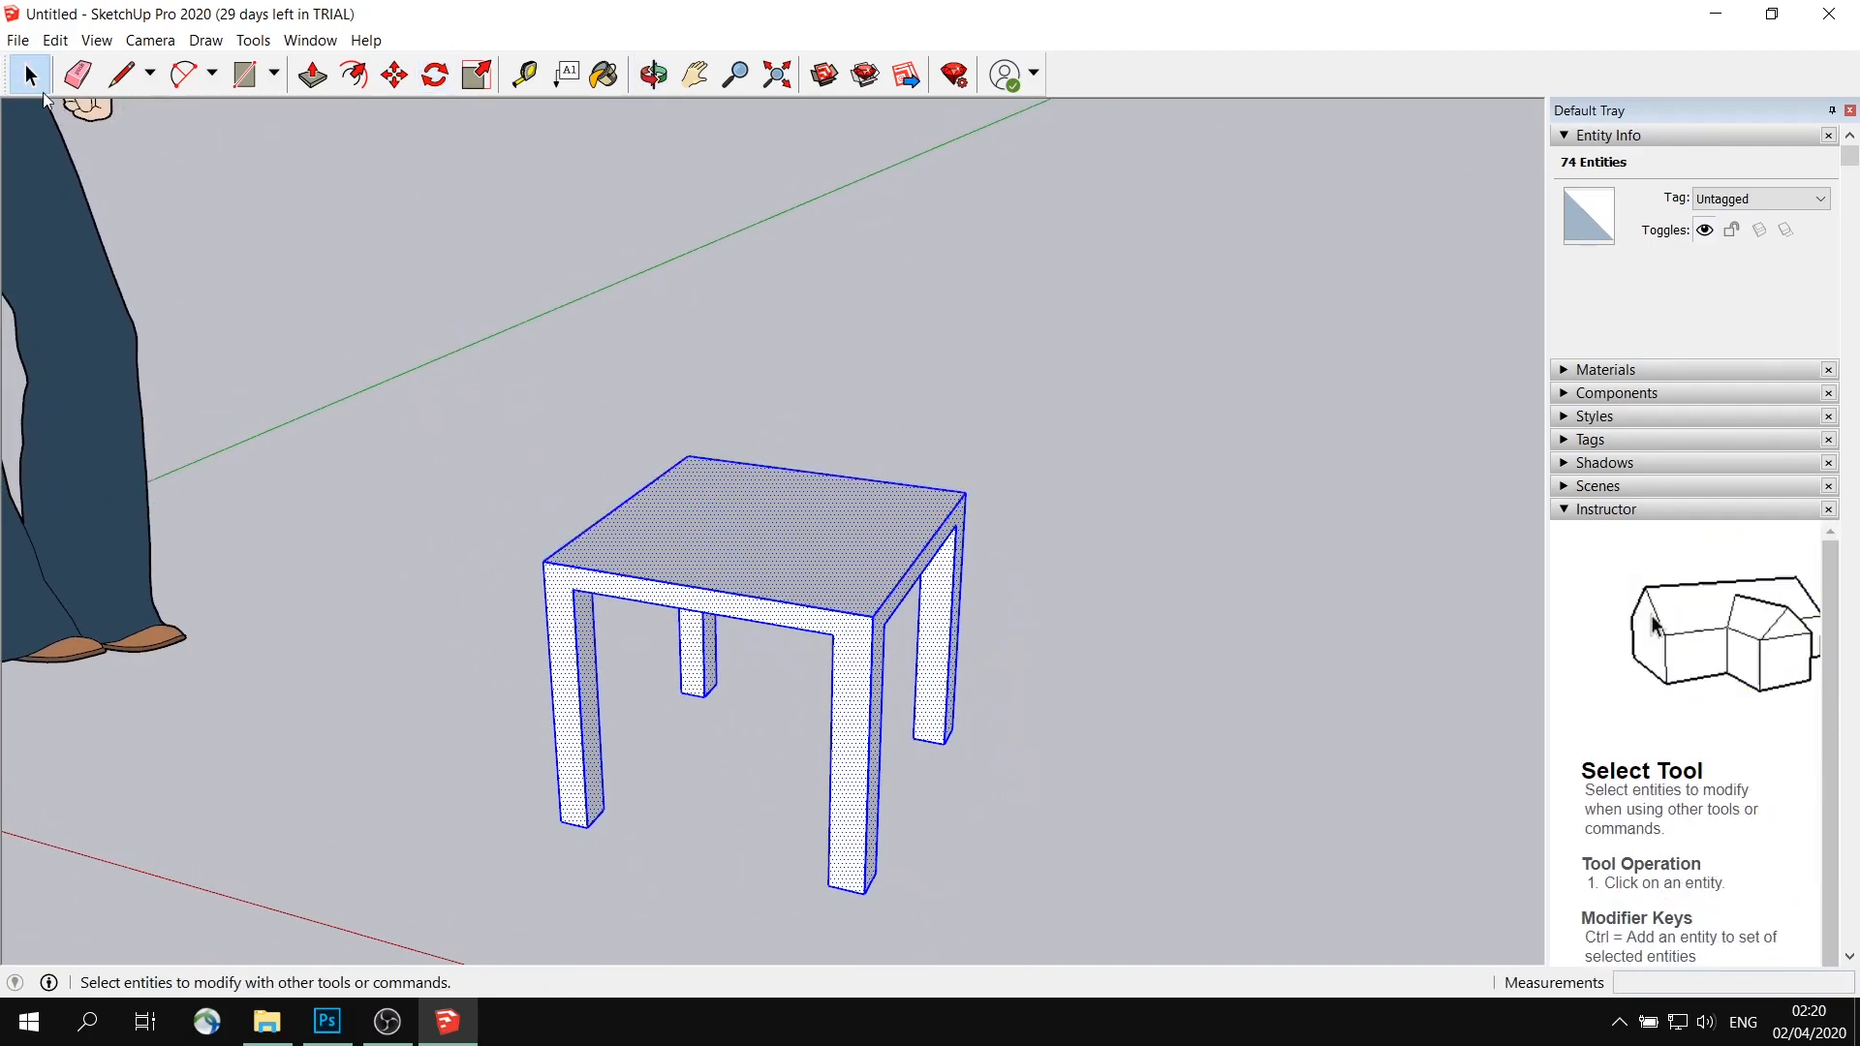
# Raise the selected table vertically with the Move tool until its legs stand at ground level
pyautogui.click(392, 75)
pyautogui.click(762, 500)
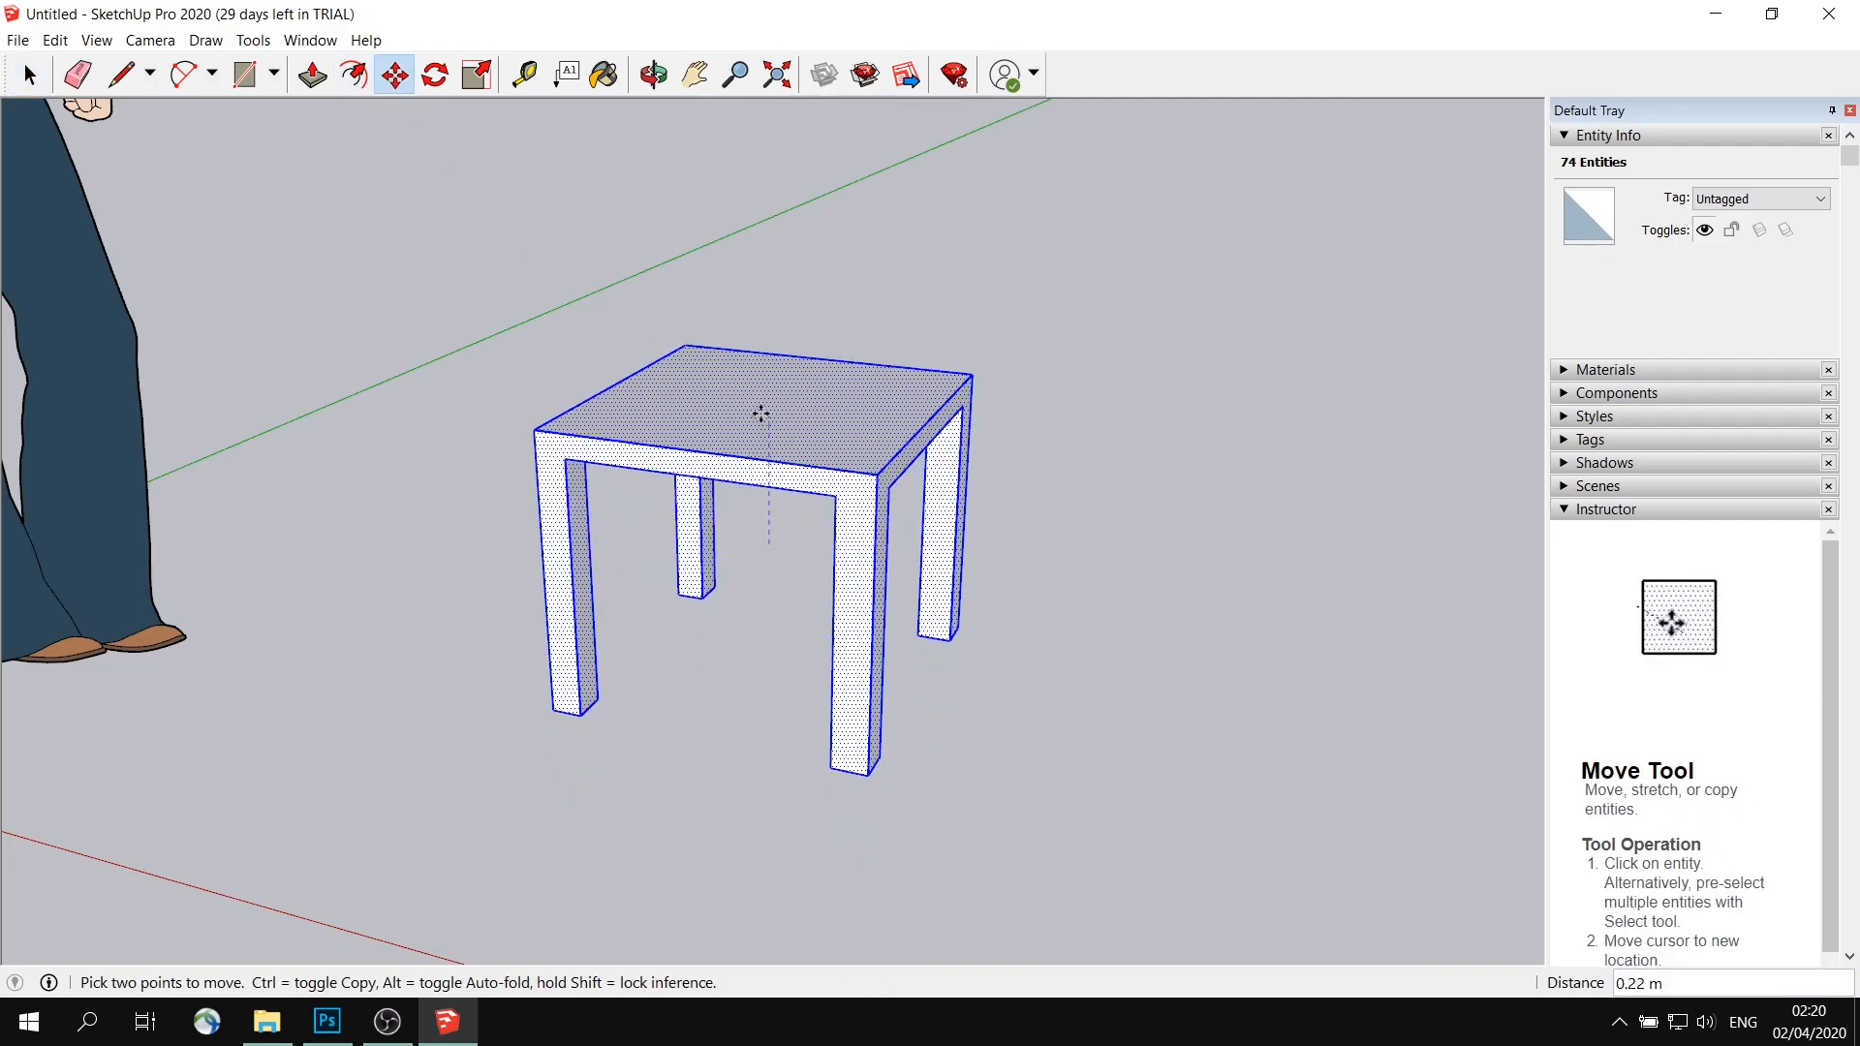
pyautogui.click(762, 405)
pyautogui.moveTo(761, 405); pyautogui.dragTo(809, 404, button='middle')
pyautogui.click(752, 395)
pyautogui.click(760, 286)
pyautogui.moveTo(759, 287); pyautogui.dragTo(917, 635, button='middle')
pyautogui.click(752, 550)
pyautogui.click(748, 560)
pyautogui.scroll(3, 888, 656)
pyautogui.scroll(-3, 888, 648)
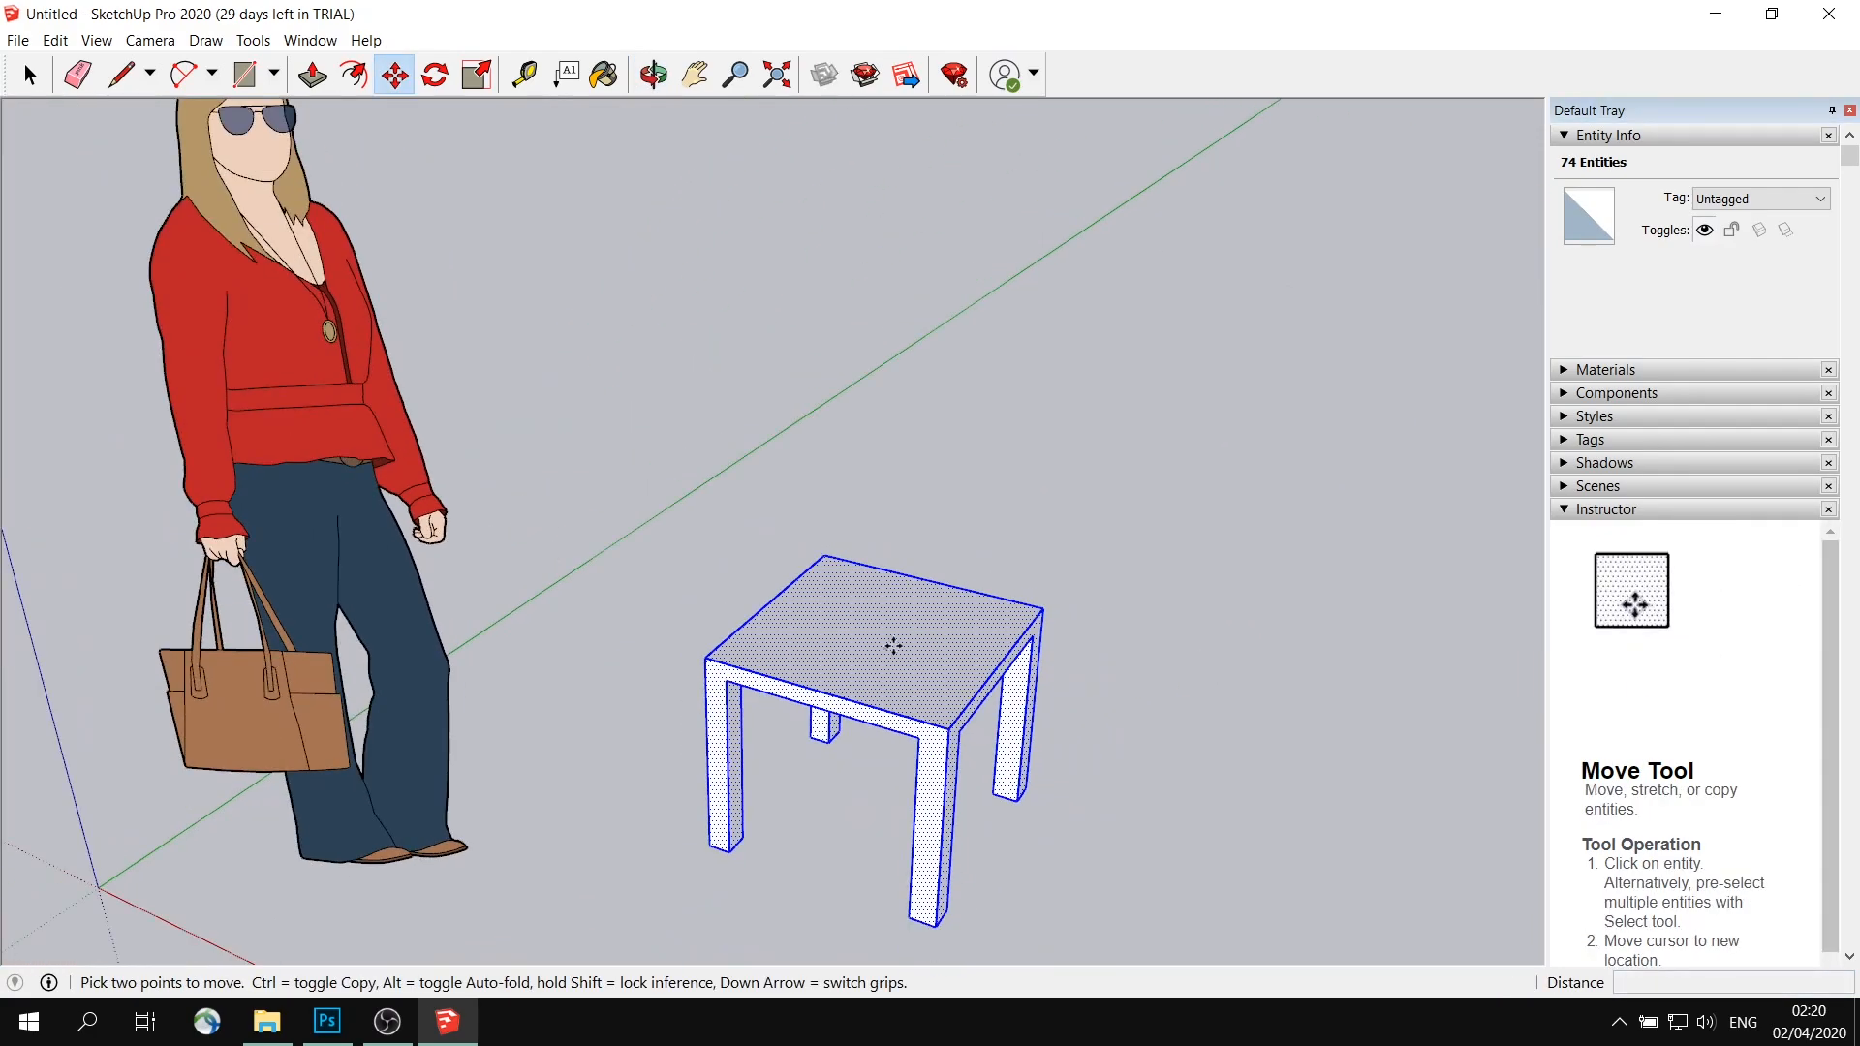
# Move the selected table farther away from the human figure
pyautogui.click(888, 648)
pyautogui.click(1321, 527)
pyautogui.moveTo(1321, 527); pyautogui.dragTo(566, 583, button='middle')
pyautogui.scroll(4, 668, 539)
pyautogui.scroll(-1, 722, 589)
pyautogui.moveTo(723, 589)
pyautogui.mouseDown(button='middle')
pyautogui.moveTo(619, 639)
pyautogui.moveTo(755, 582)
pyautogui.mouseUp(button='middle')
pyautogui.moveTo(914, 515); pyautogui.dragTo(812, 575, button='middle')
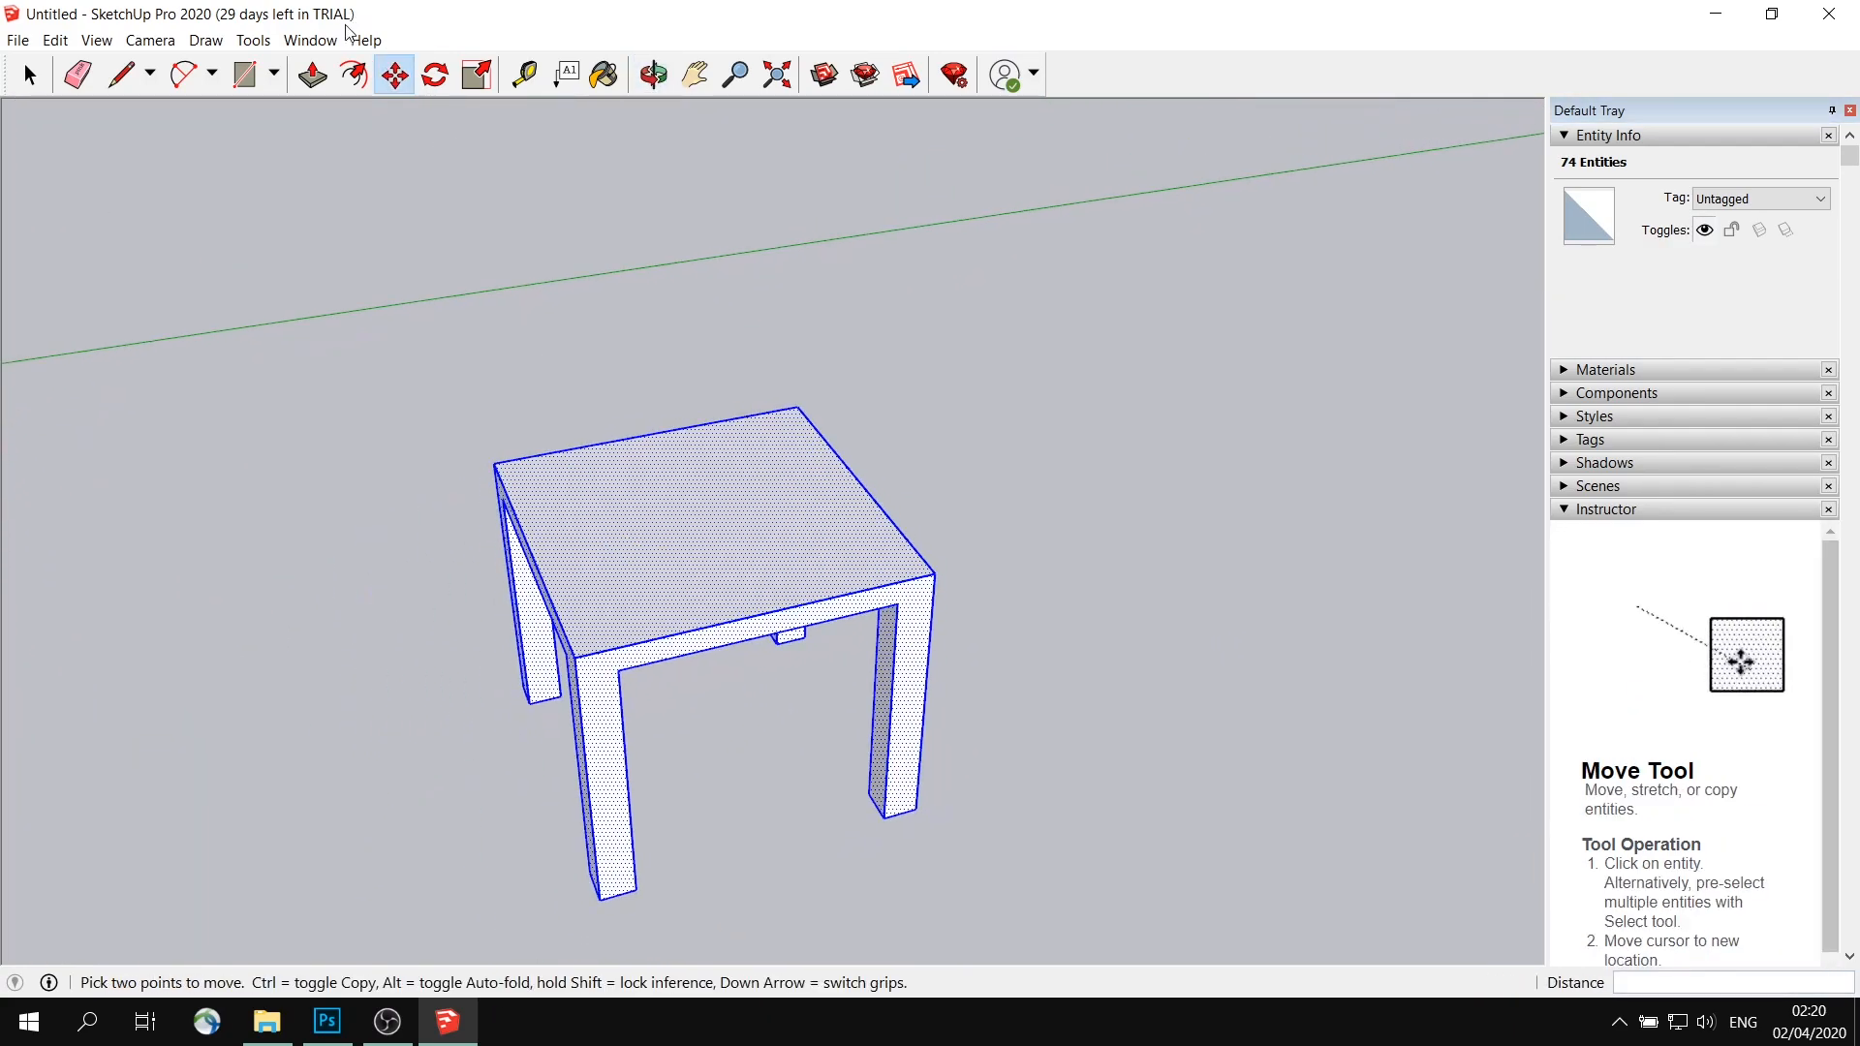
# Draw a line across the table's top face parallel to one side edge, splitting off a narrow strip, and clear the selection
pyautogui.click(121, 79)
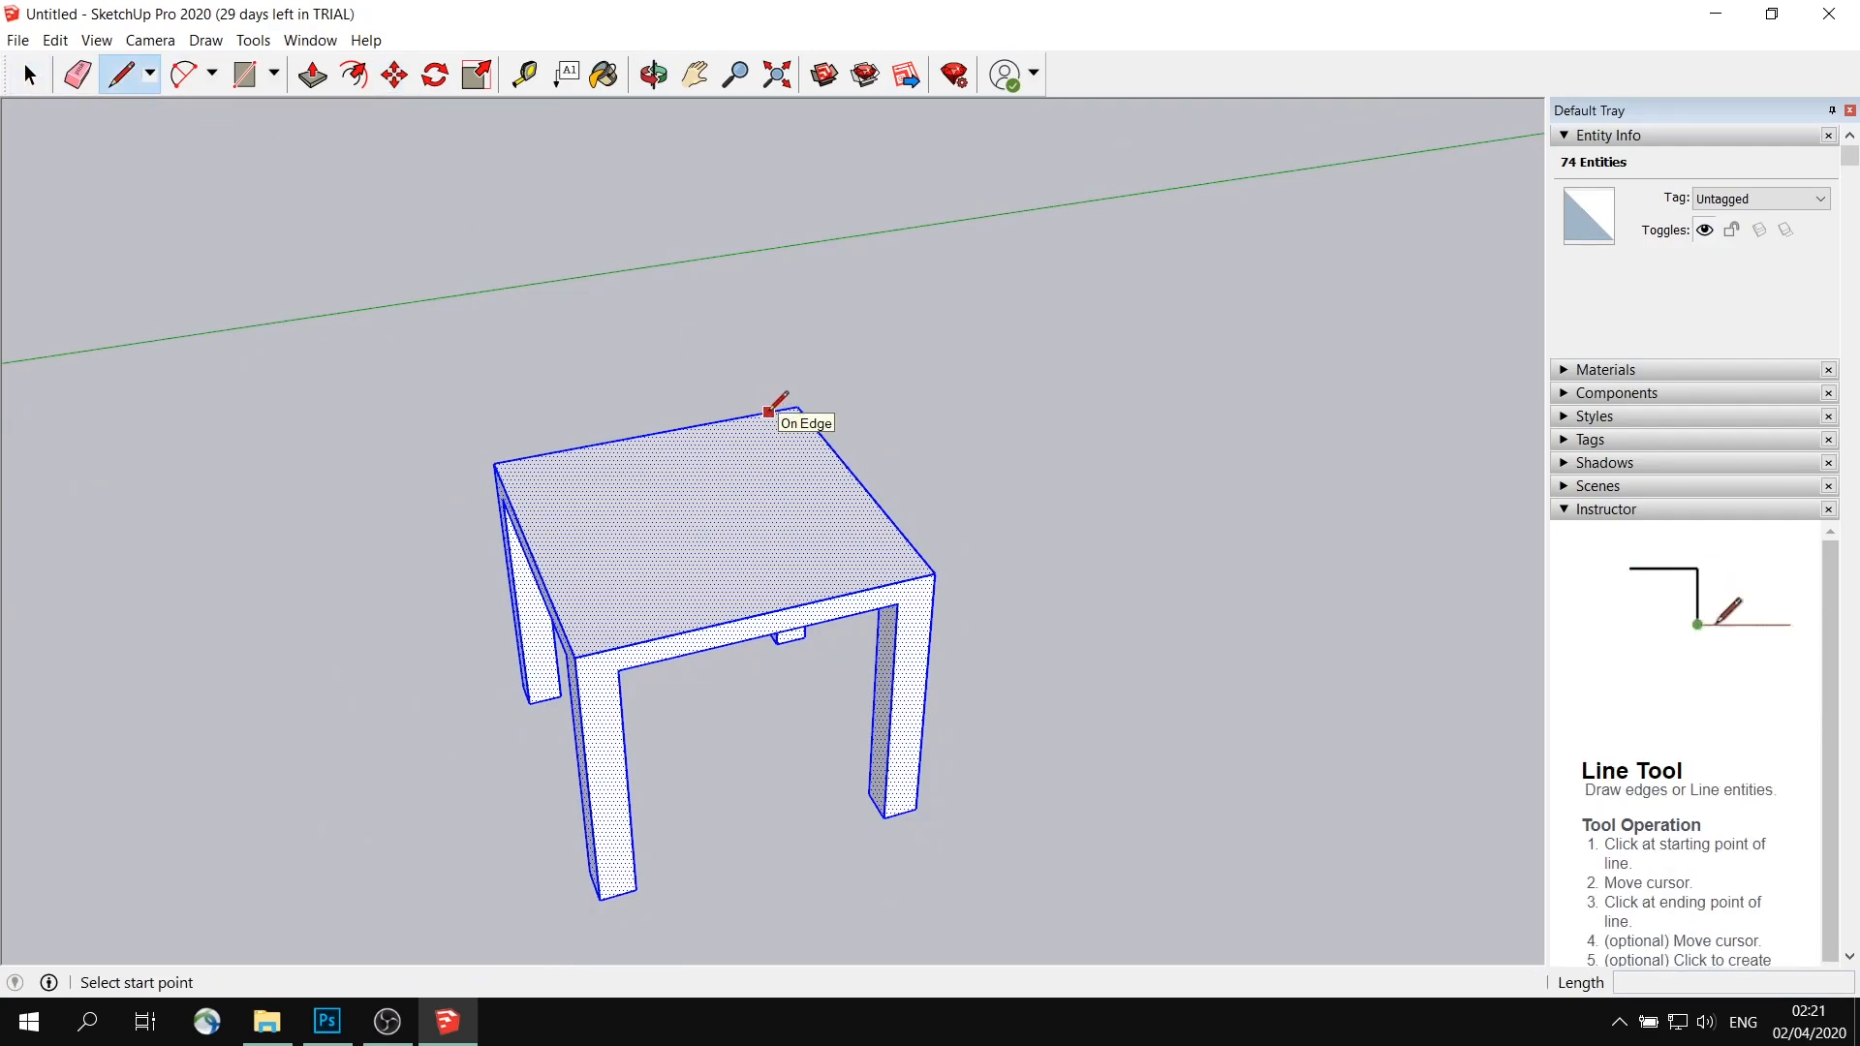
pyautogui.moveTo(947, 660); pyautogui.dragTo(843, 466, button='middle')
pyautogui.scroll(3, 849, 569)
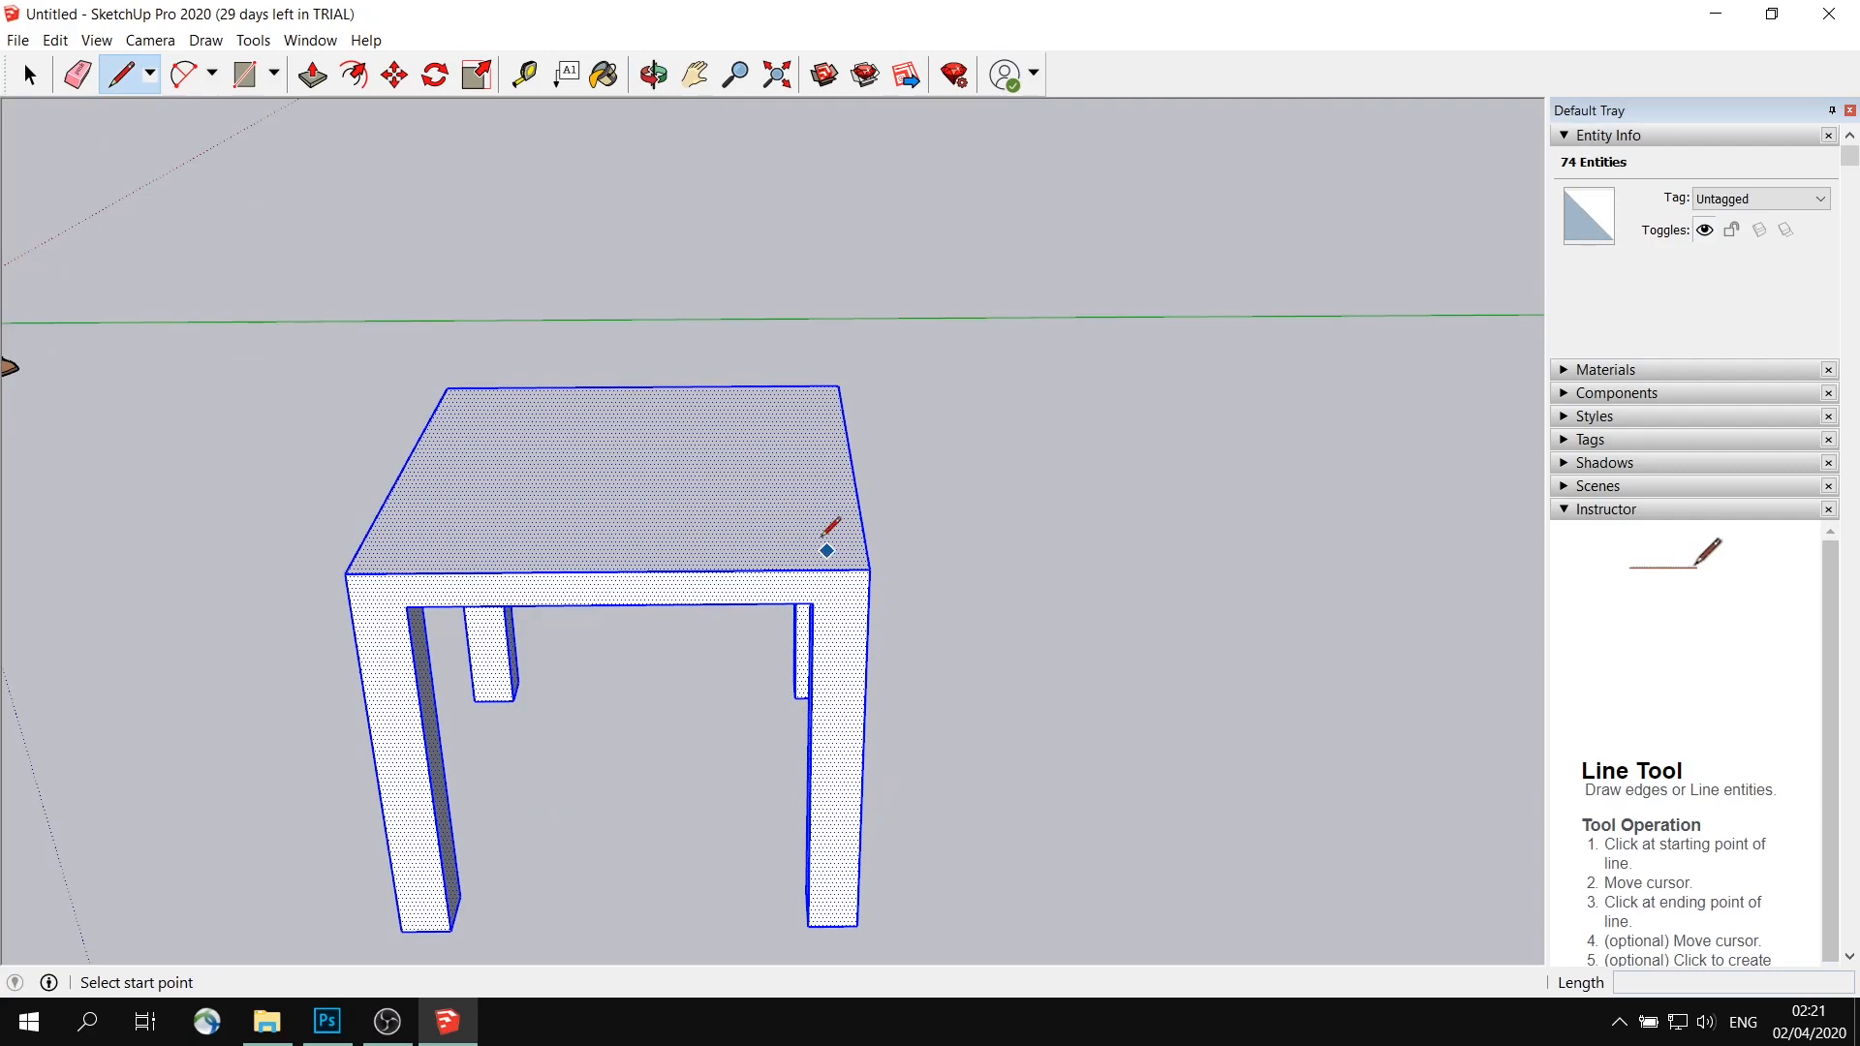
pyautogui.moveTo(826, 555); pyautogui.dragTo(886, 702, button='middle')
pyautogui.click(765, 370)
pyautogui.click(872, 617)
pyautogui.moveTo(914, 593)
pyautogui.mouseDown(button='middle')
pyautogui.moveTo(938, 361)
pyautogui.moveTo(666, 429)
pyautogui.mouseUp(button='middle')
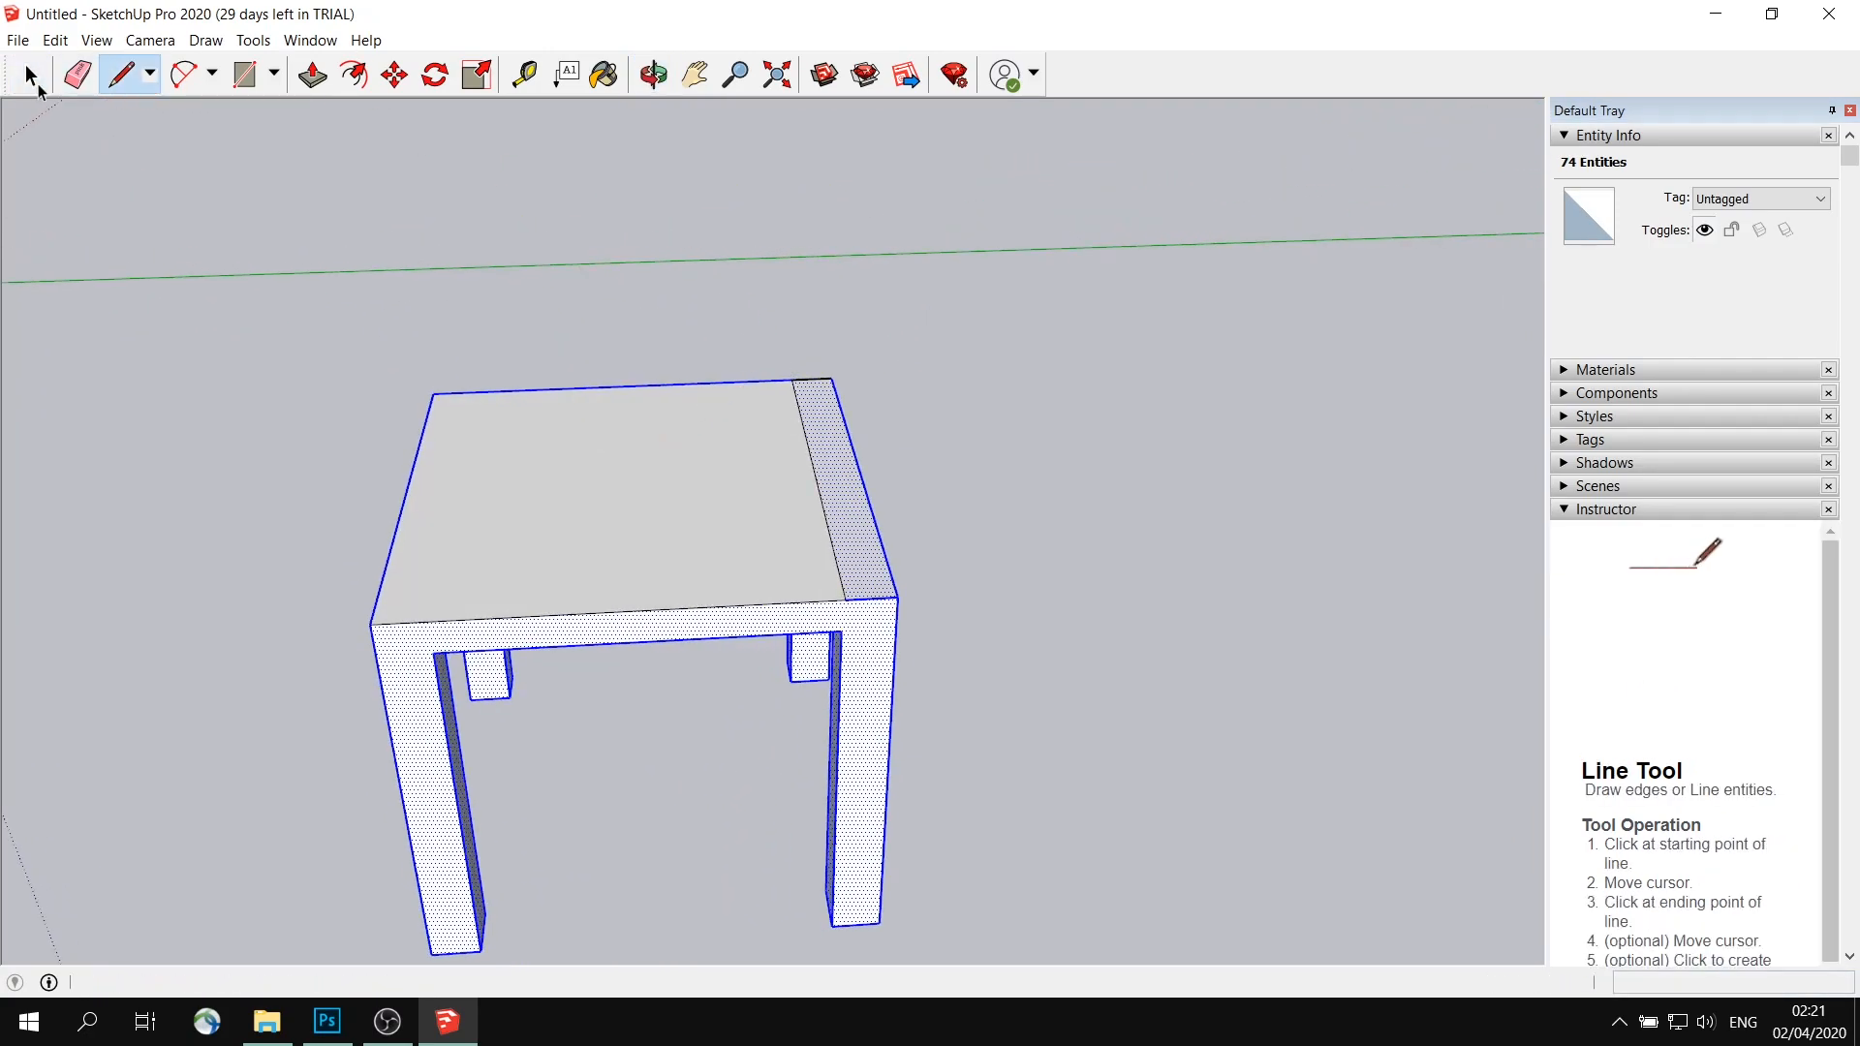
pyautogui.click(29, 76)
pyautogui.click(765, 311)
# Extrude the narrow strip of the top face upward 0.50 m with Push/Pull to form a backrest
pyautogui.moveTo(766, 311); pyautogui.dragTo(830, 485, button='middle')
pyautogui.scroll(1, 830, 485)
pyautogui.scroll(-3, 828, 485)
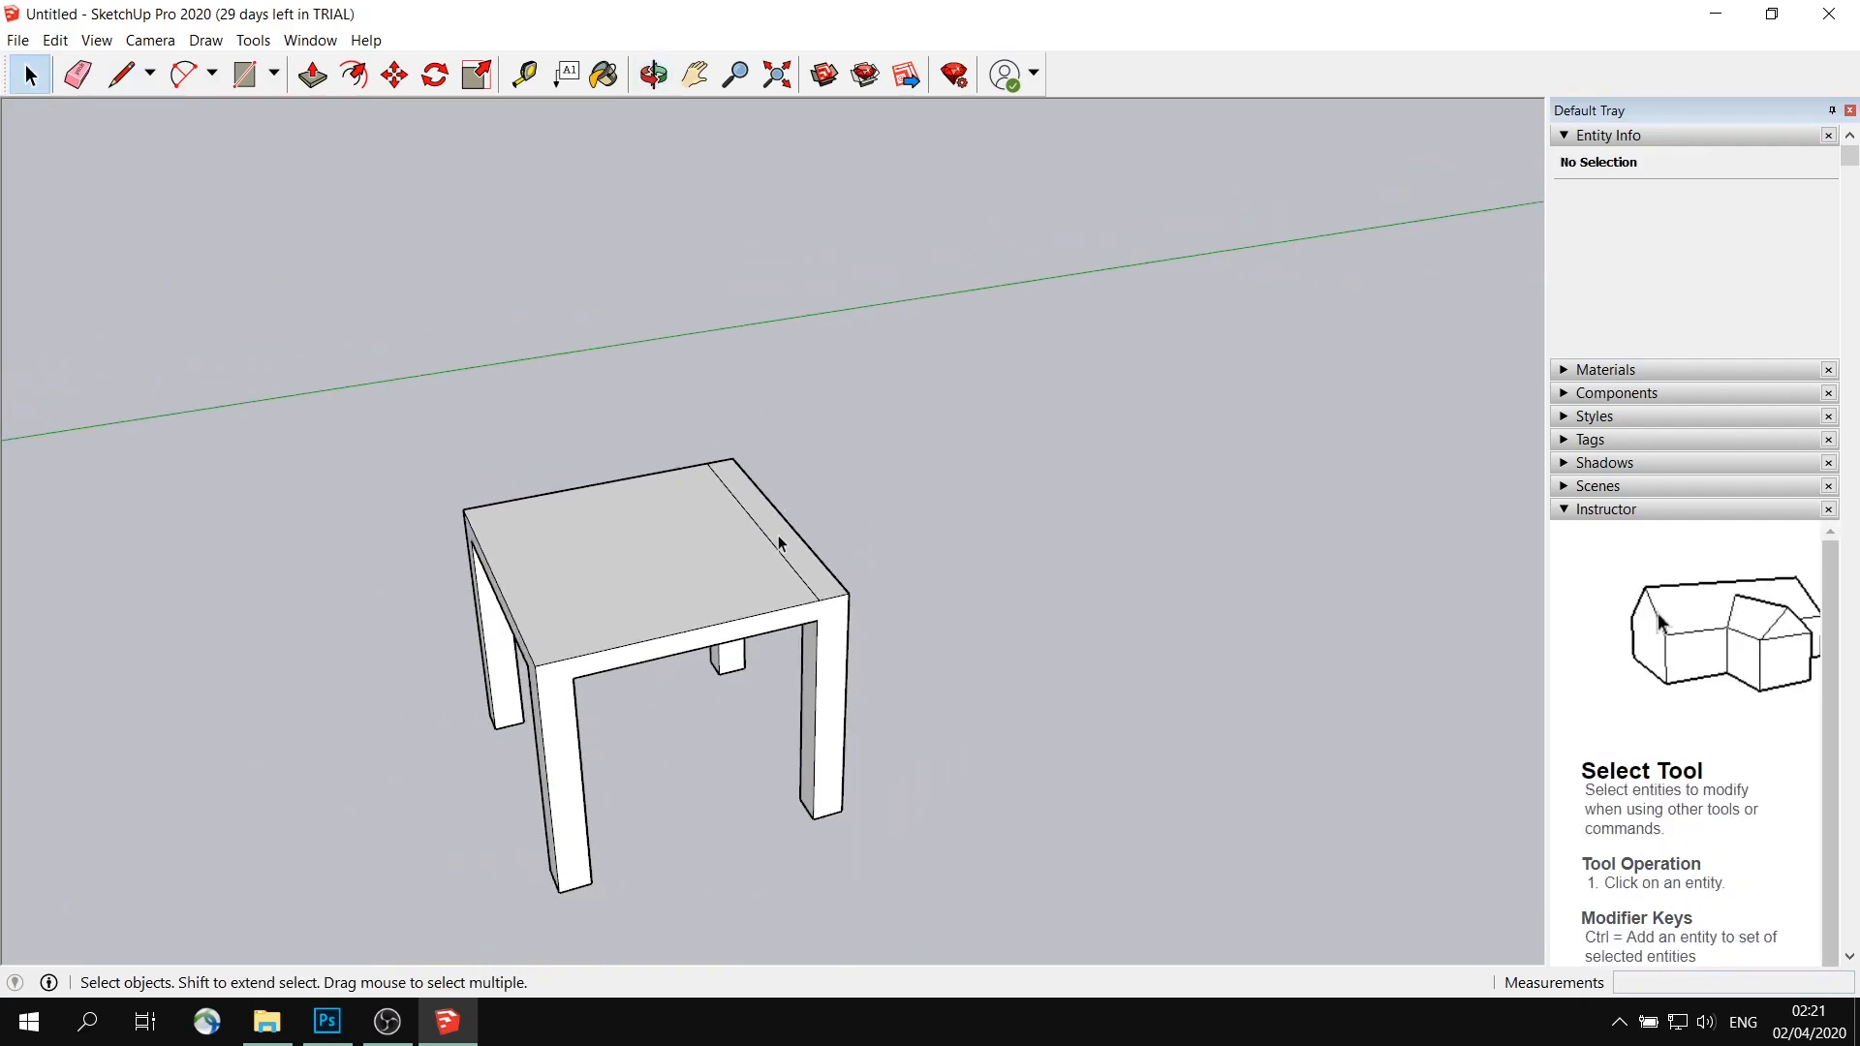
pyautogui.click(786, 540)
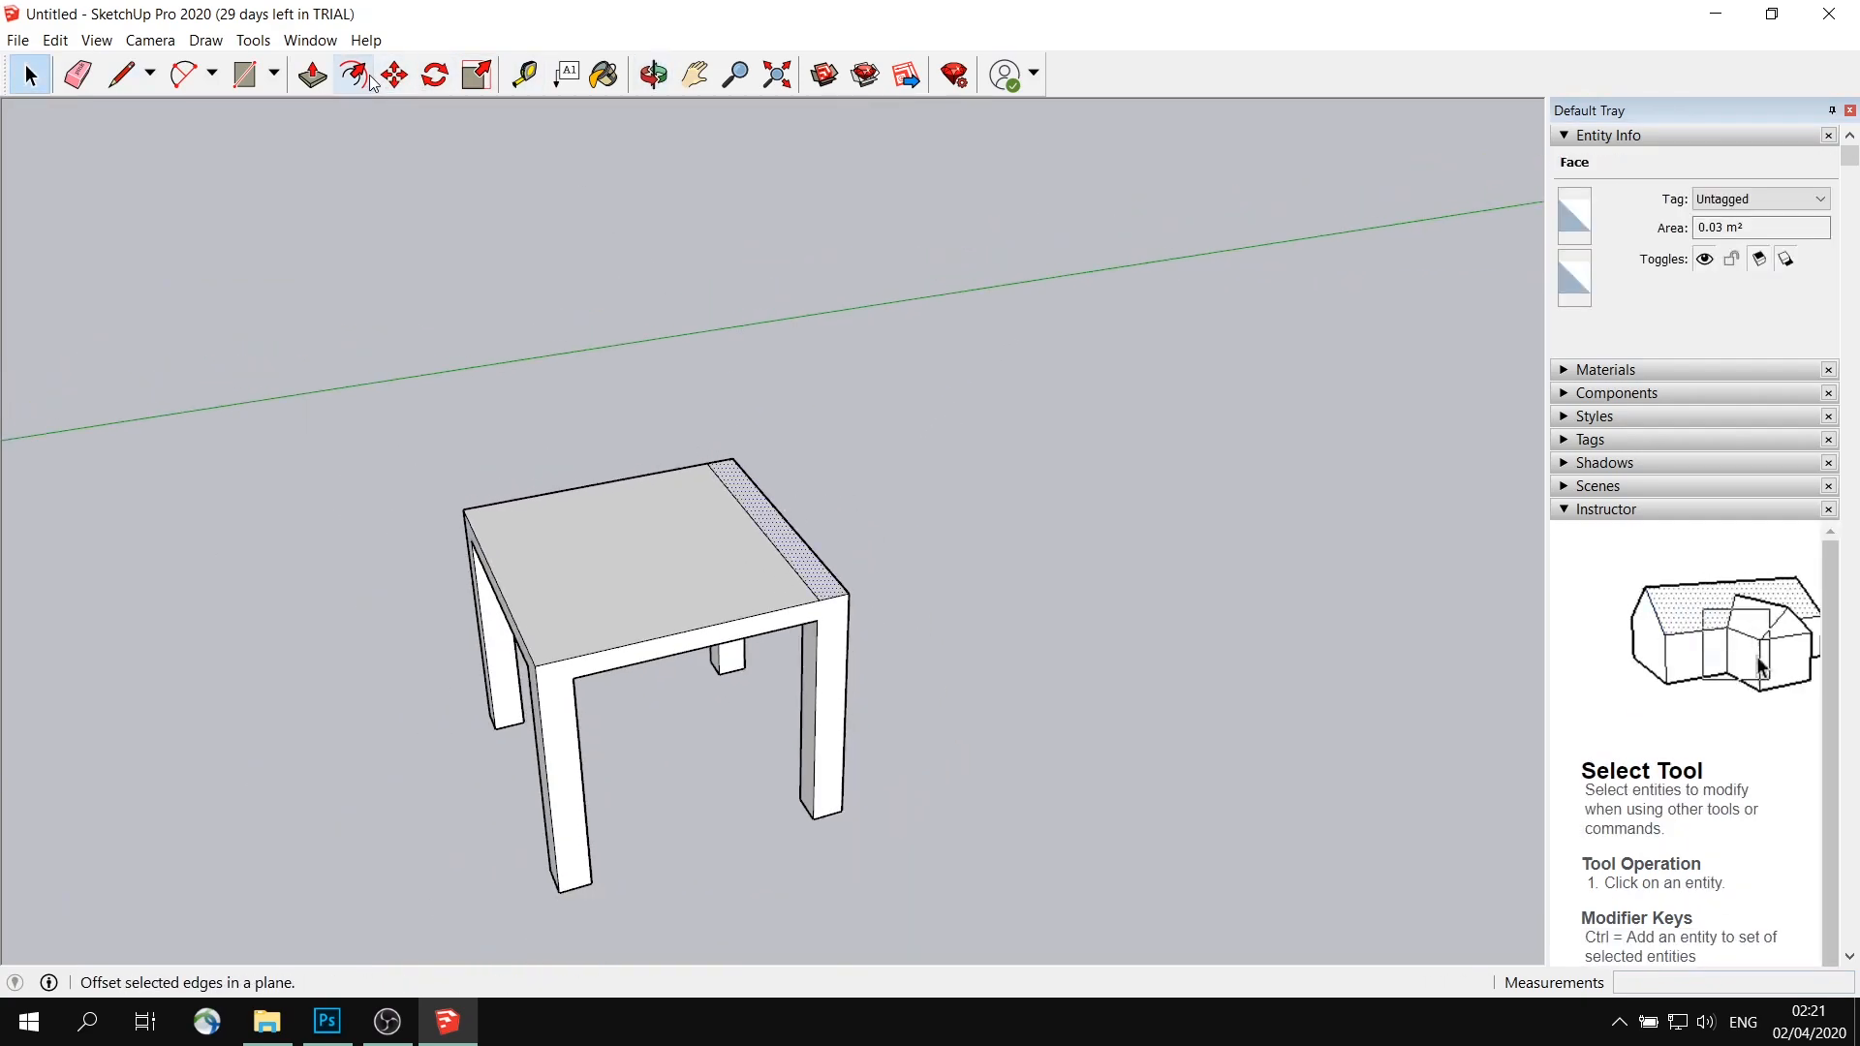
pyautogui.click(312, 74)
pyautogui.moveTo(775, 536); pyautogui.dragTo(765, 233)
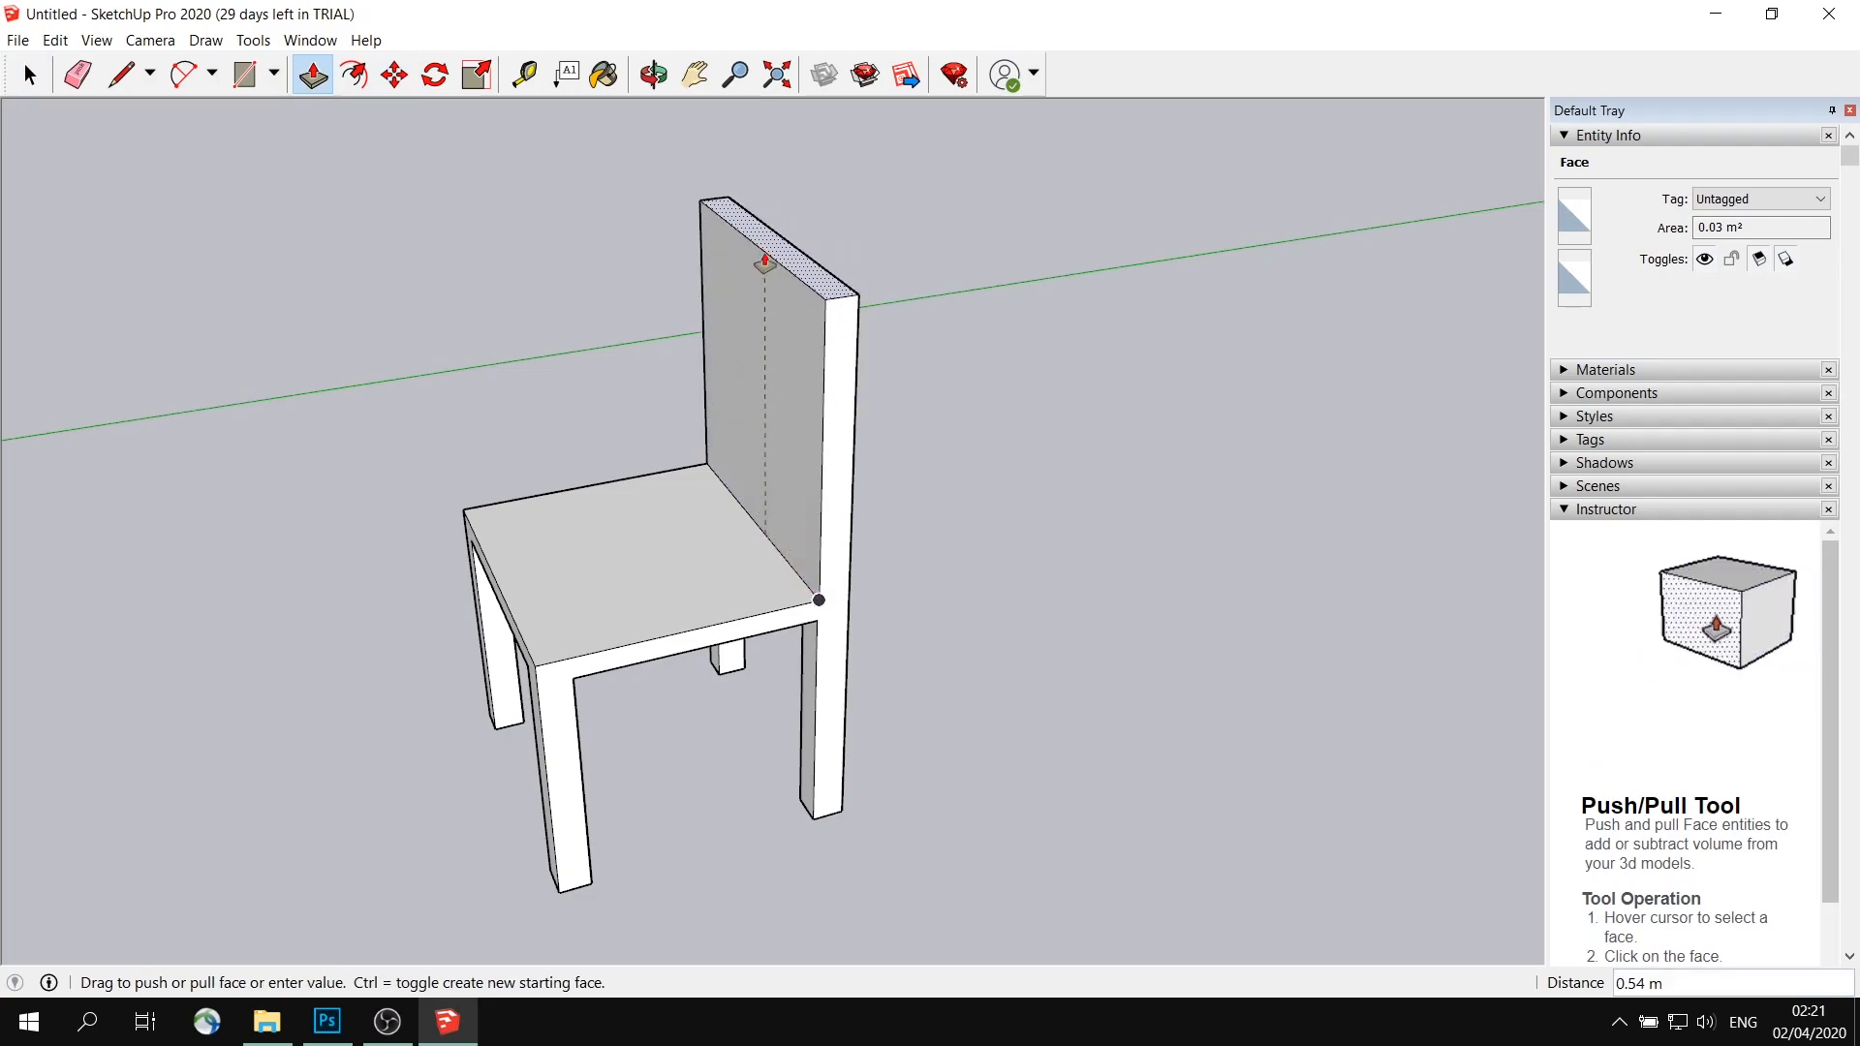
pyautogui.moveTo(760, 281); pyautogui.dragTo(759, 281)
pyautogui.moveTo(967, 287); pyautogui.dragTo(786, 323, button='middle')
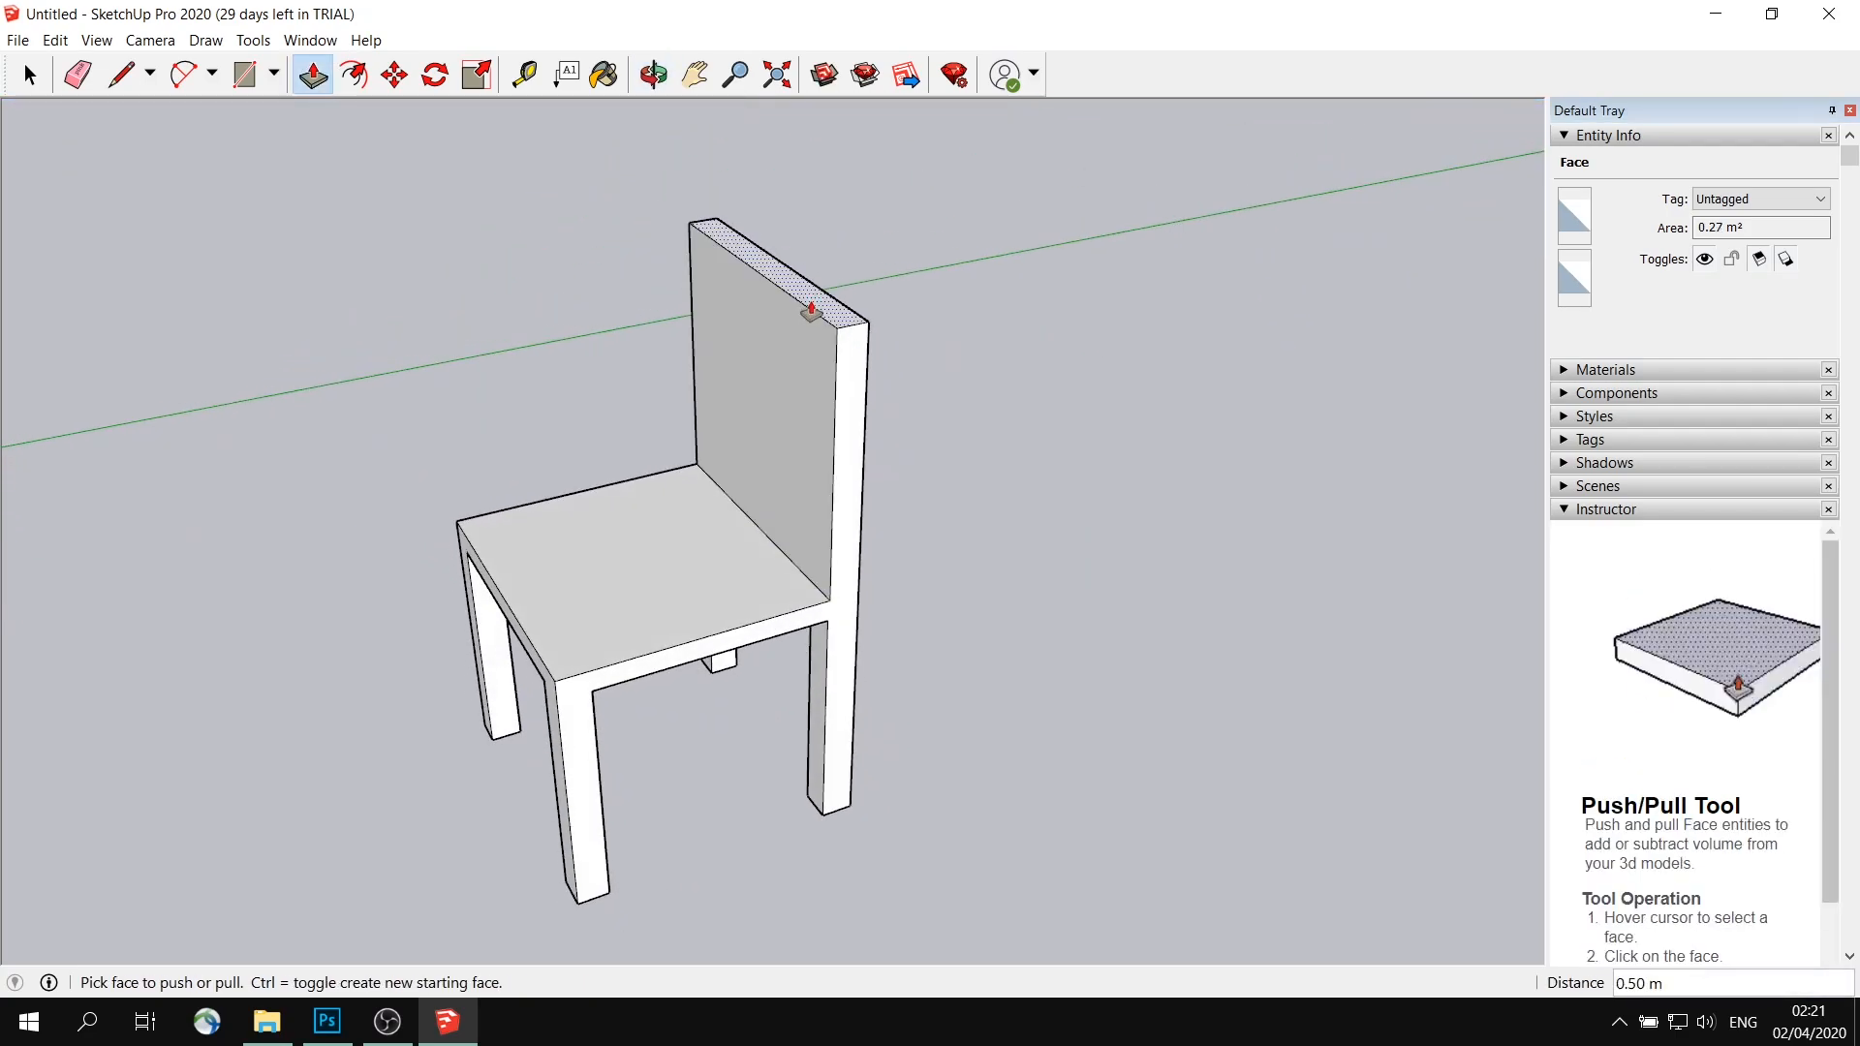
# Try to tilt the chair's backrest backward by moving its top face along the green axis
pyautogui.moveTo(809, 249); pyautogui.dragTo(813, 436, button='middle')
pyautogui.press('space')
pyautogui.moveTo(863, 366); pyautogui.dragTo(613, 312, button='middle')
pyautogui.moveTo(779, 285); pyautogui.dragTo(504, 145, button='middle')
pyautogui.click(805, 324)
pyautogui.click(395, 76)
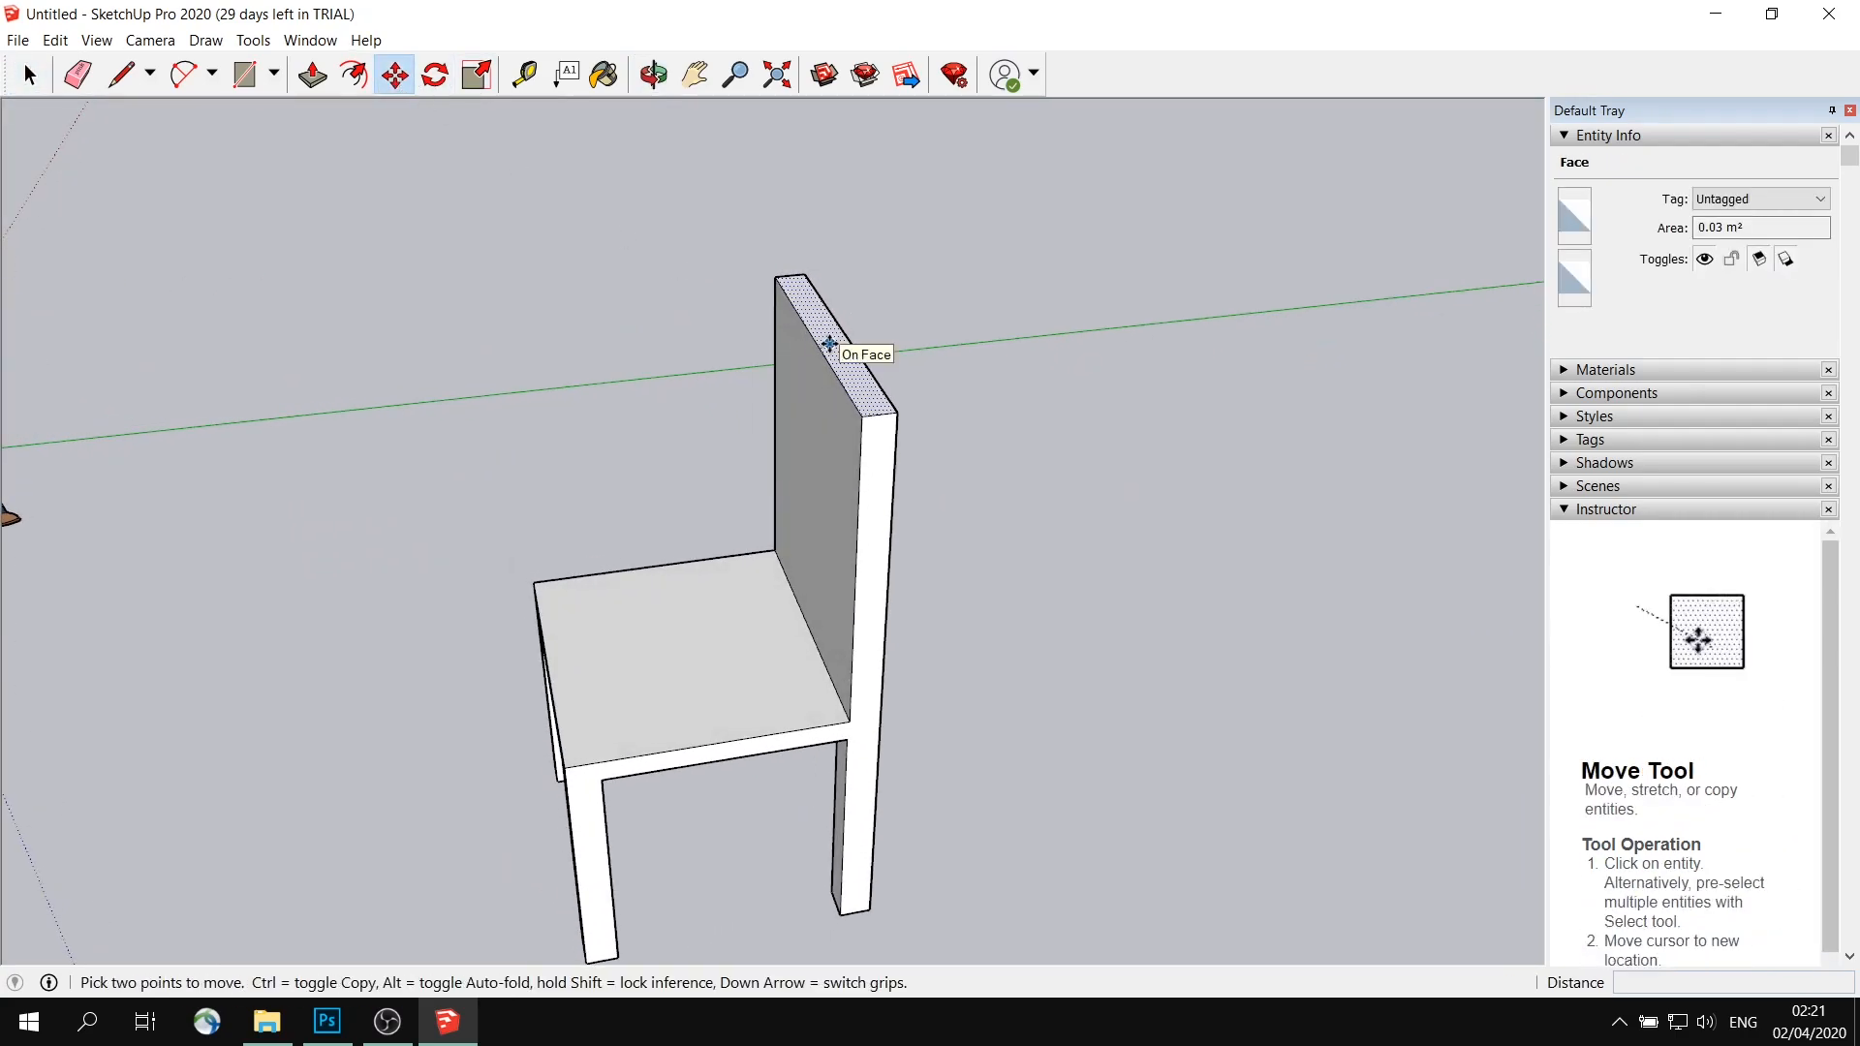
pyautogui.click(829, 343)
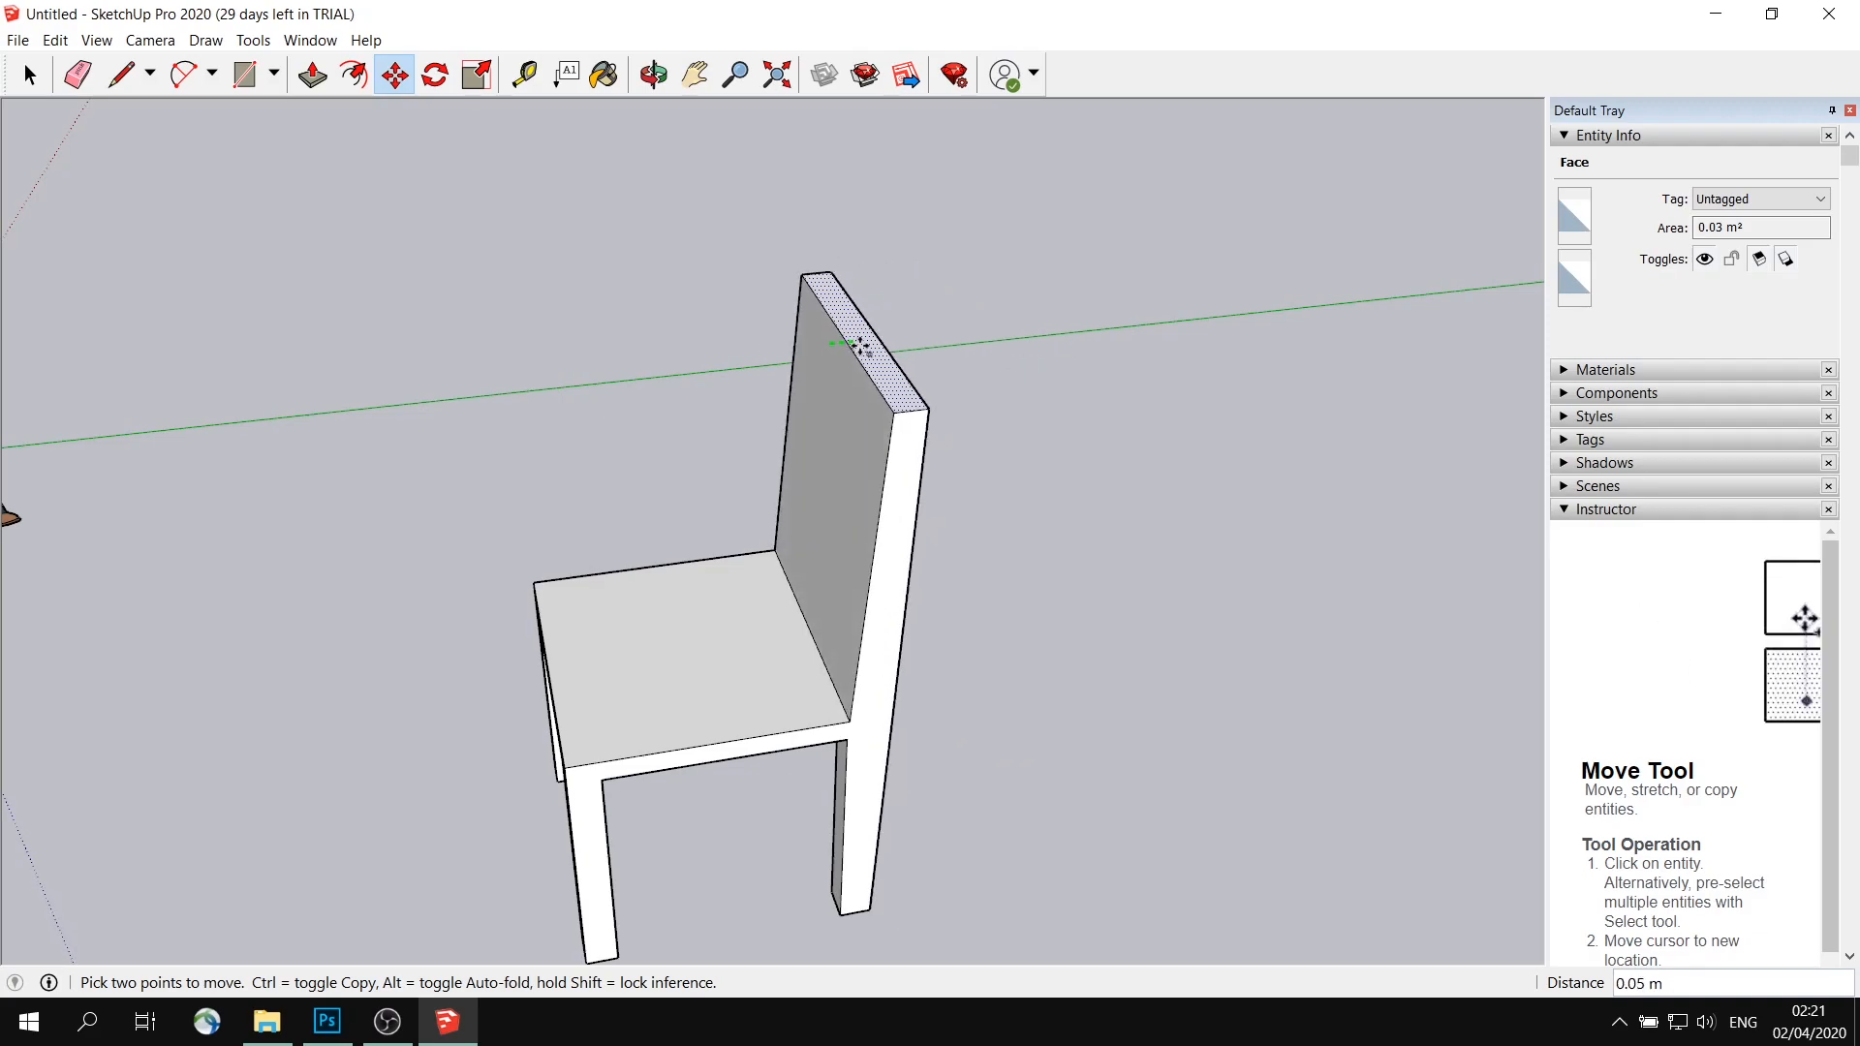
pyautogui.press('Up')
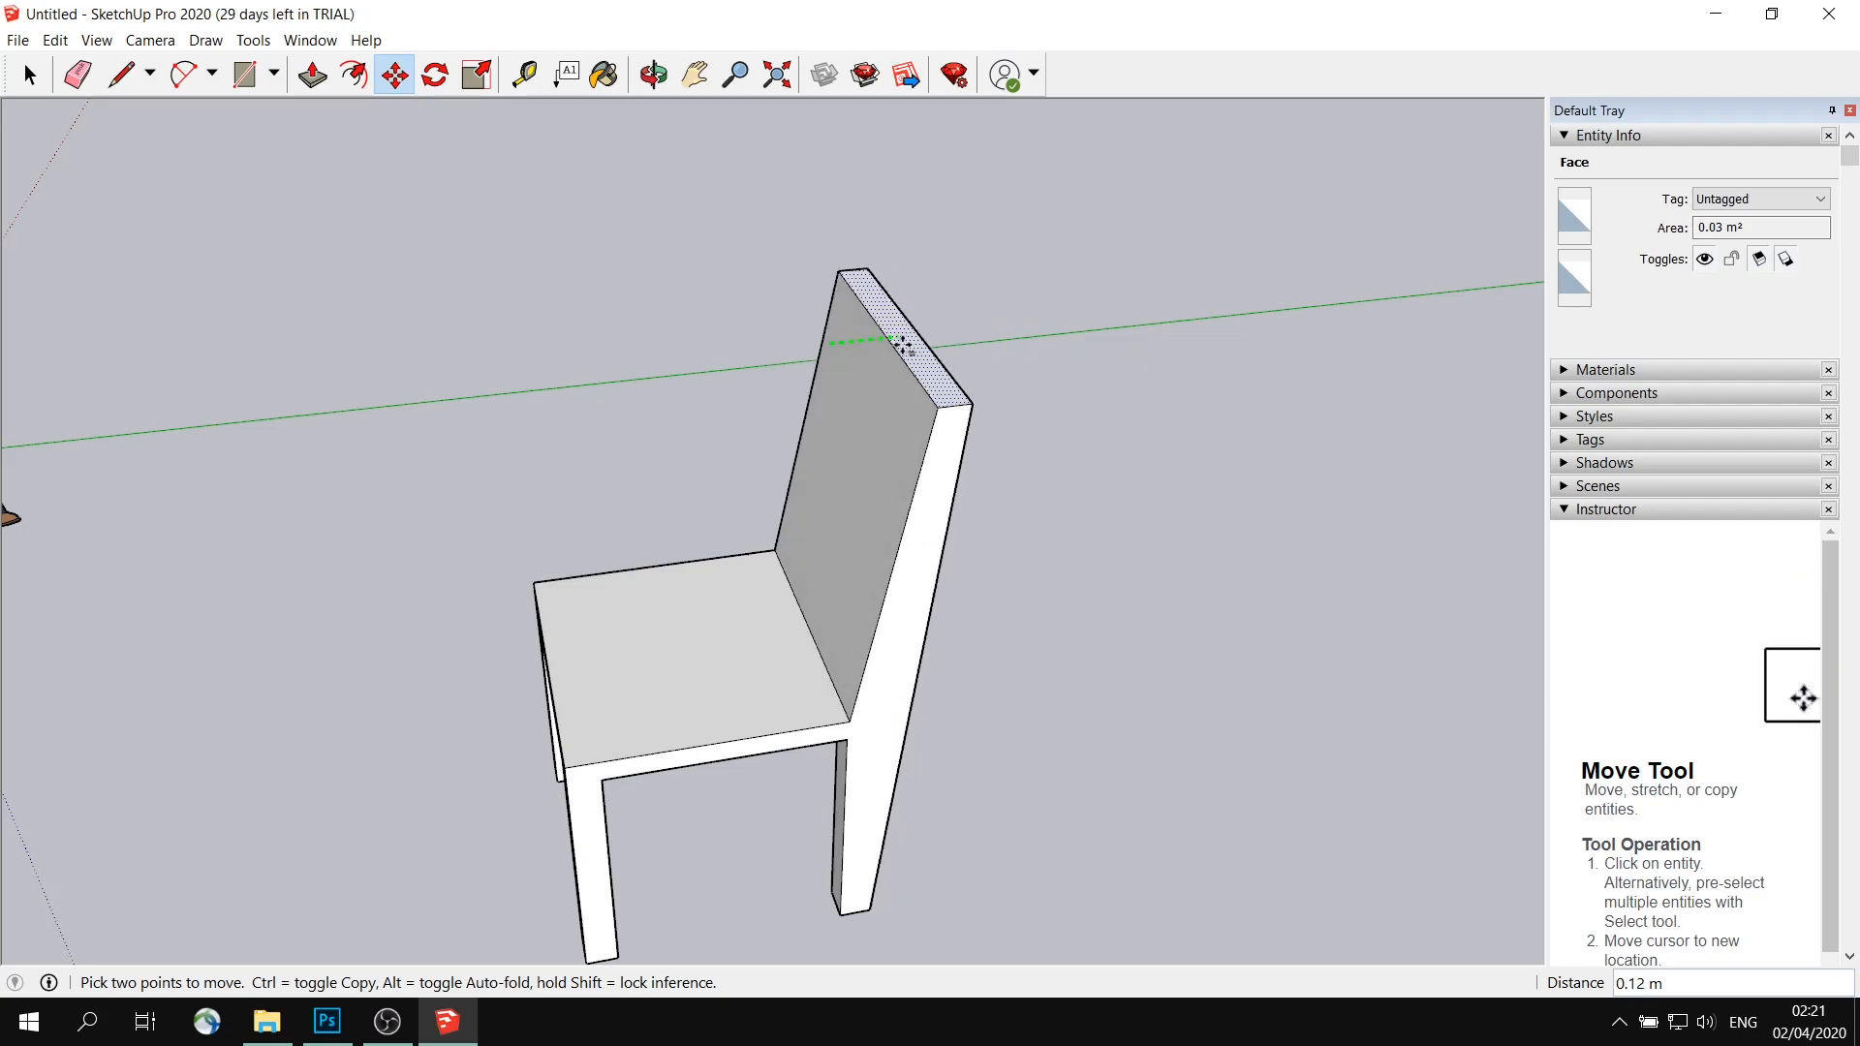
pyautogui.moveTo(1104, 420); pyautogui.dragTo(1221, 572, button='middle')
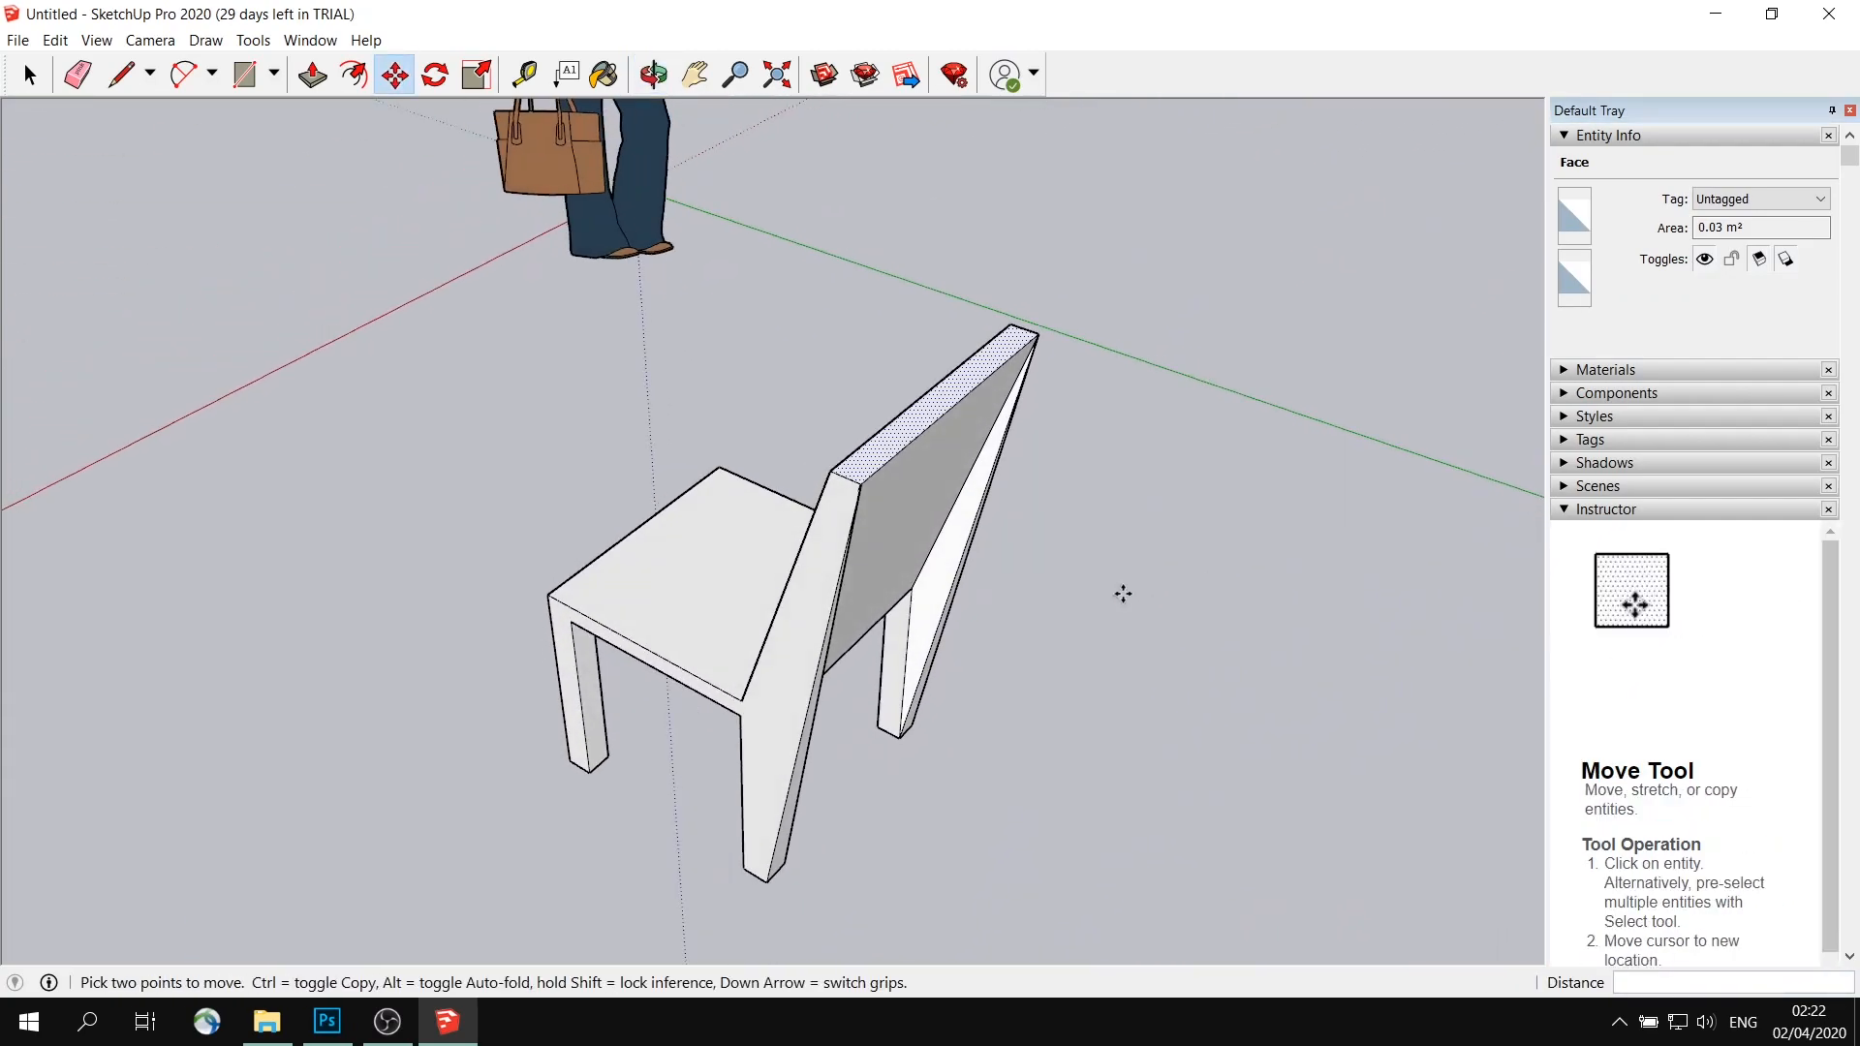
pyautogui.scroll(-3, 1129, 594)
pyautogui.moveTo(1050, 579); pyautogui.dragTo(765, 545, button='middle')
pyautogui.hotkey('ctrl', 'z')
# Select the entire chair and paste a copy of it beside the original
pyautogui.click(30, 74)
pyautogui.moveTo(824, 356); pyautogui.dragTo(503, 333, button='middle')
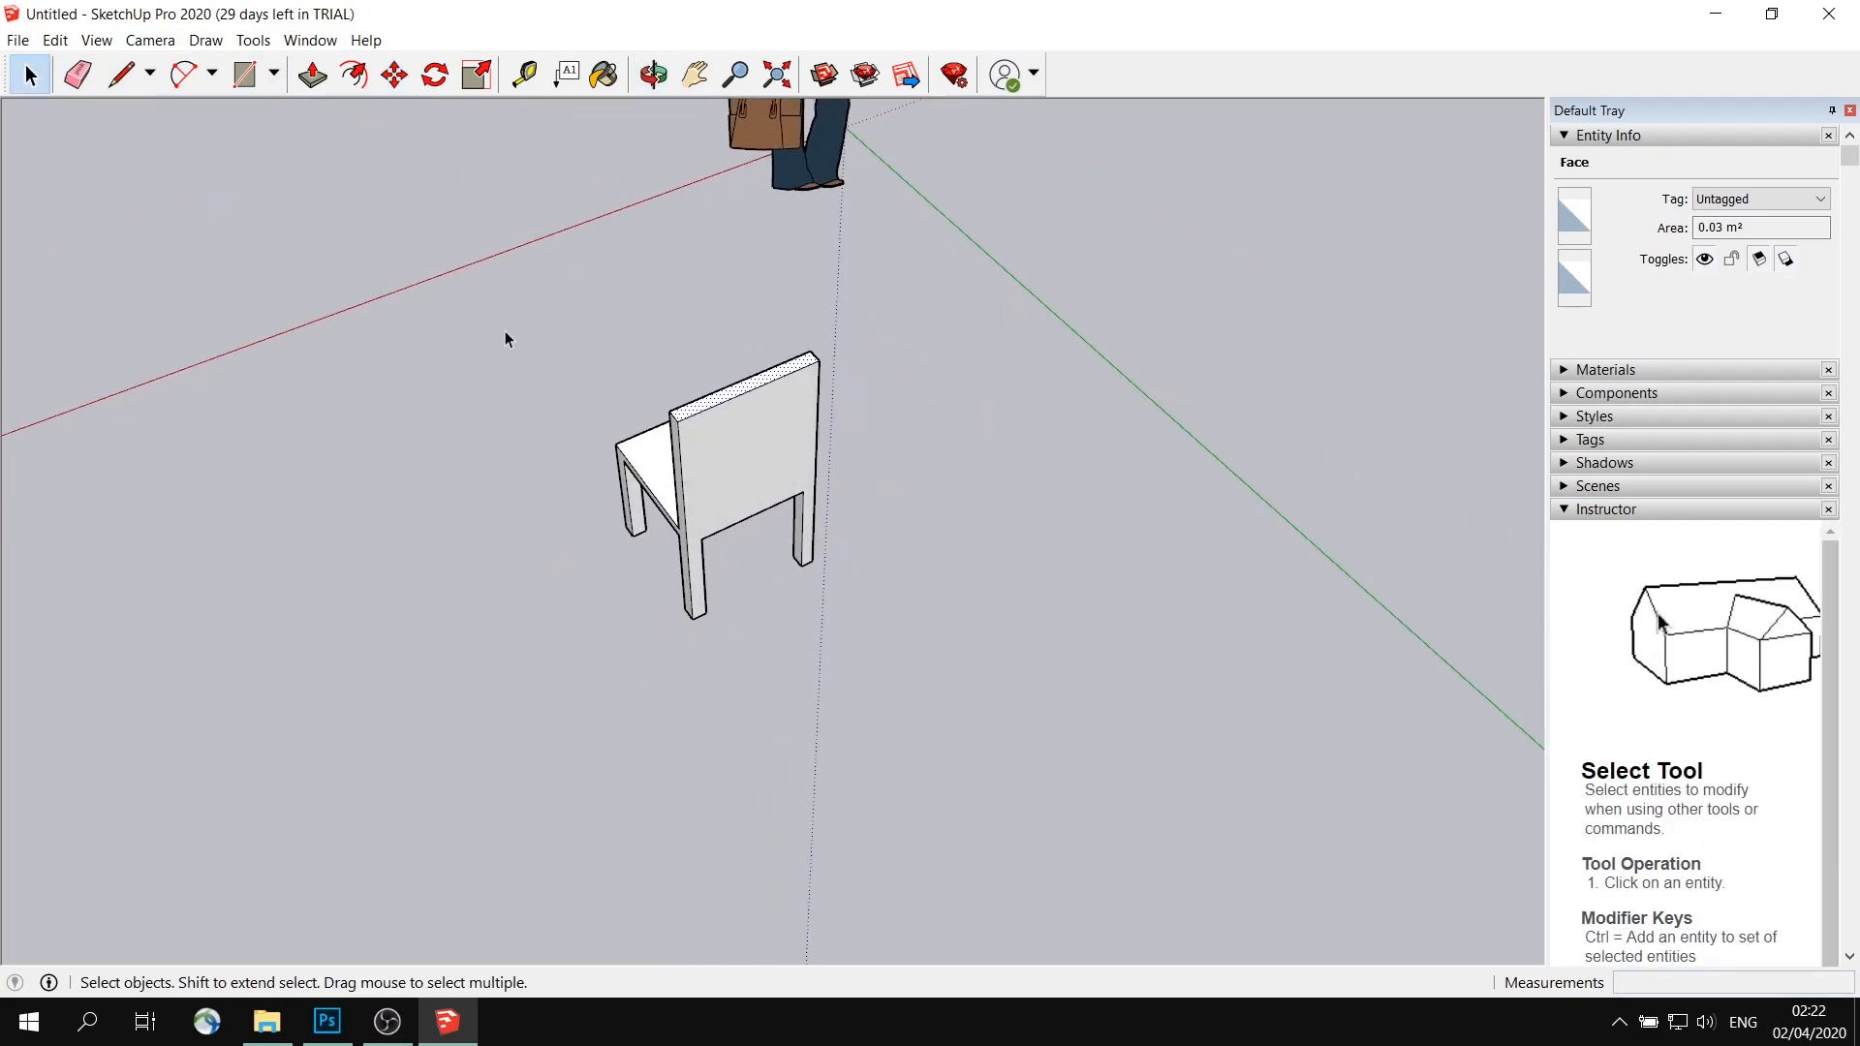
pyautogui.moveTo(950, 684); pyautogui.dragTo(950, 683)
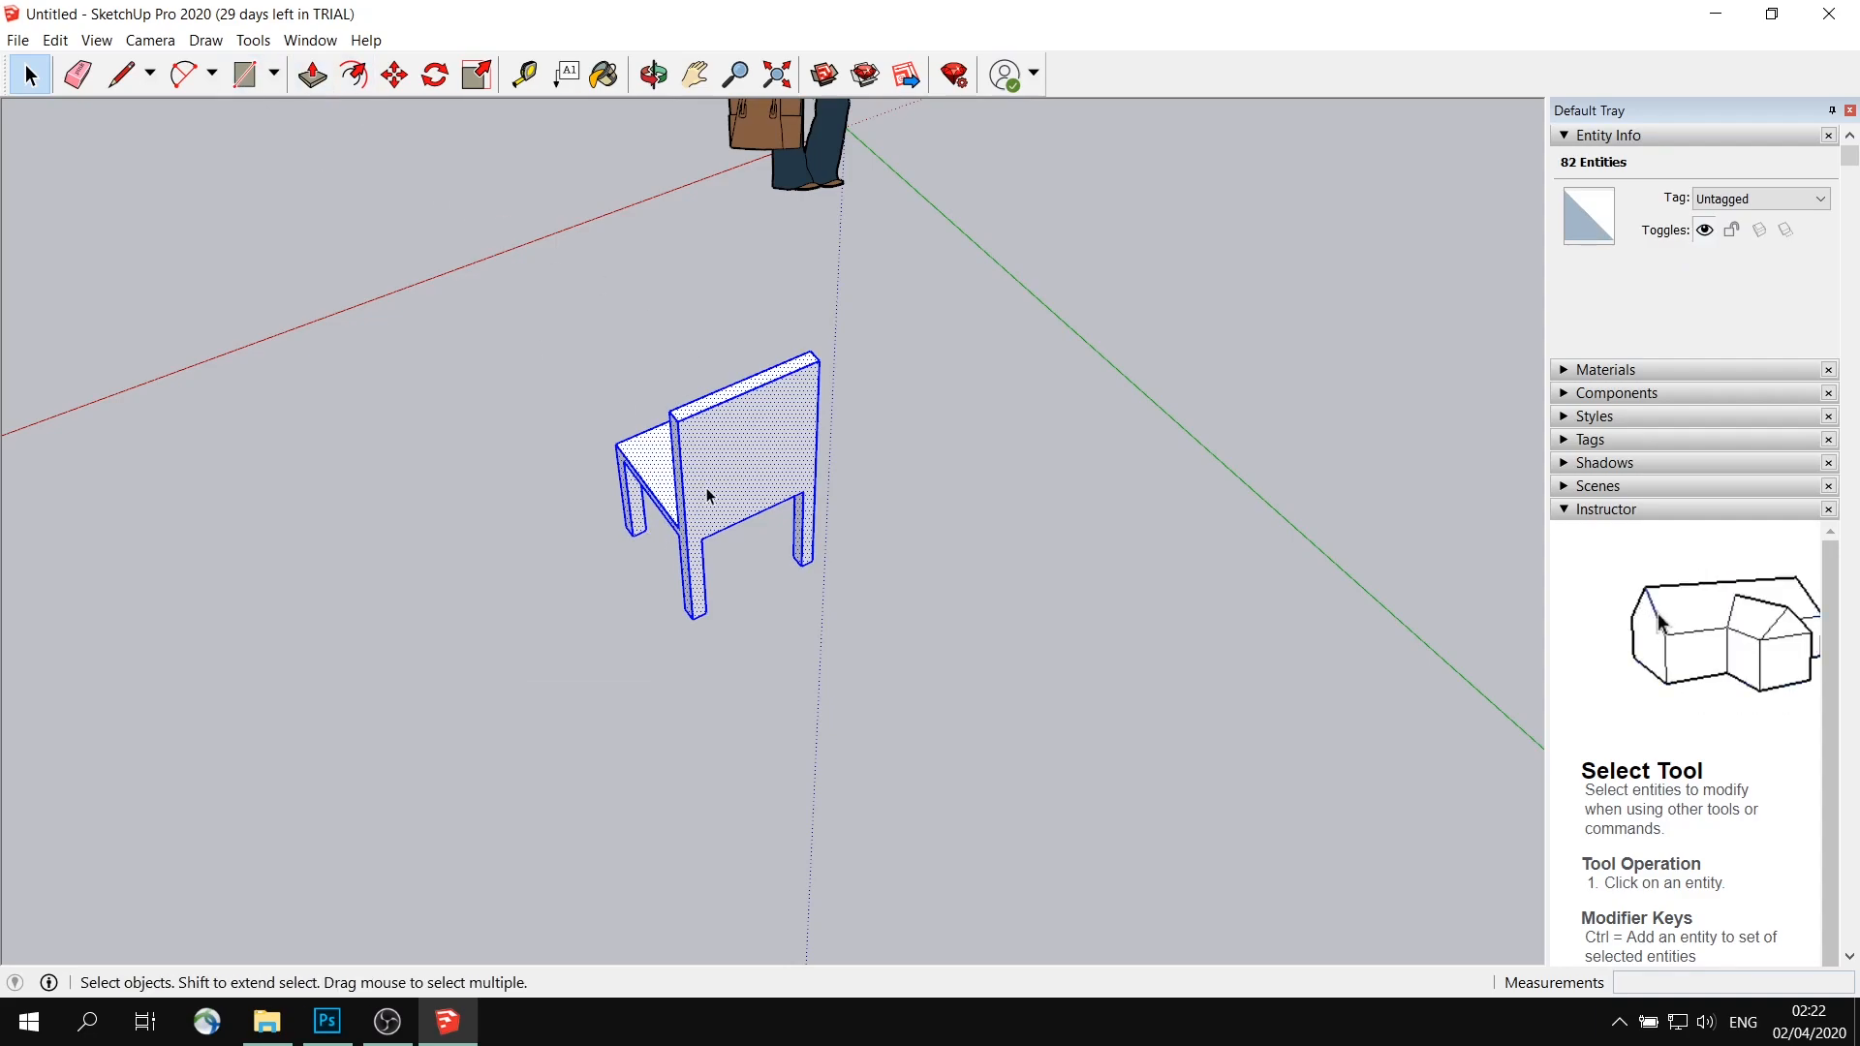
pyautogui.hotkey('ctrl', 'c')
pyautogui.hotkey('ctrl', 'v')
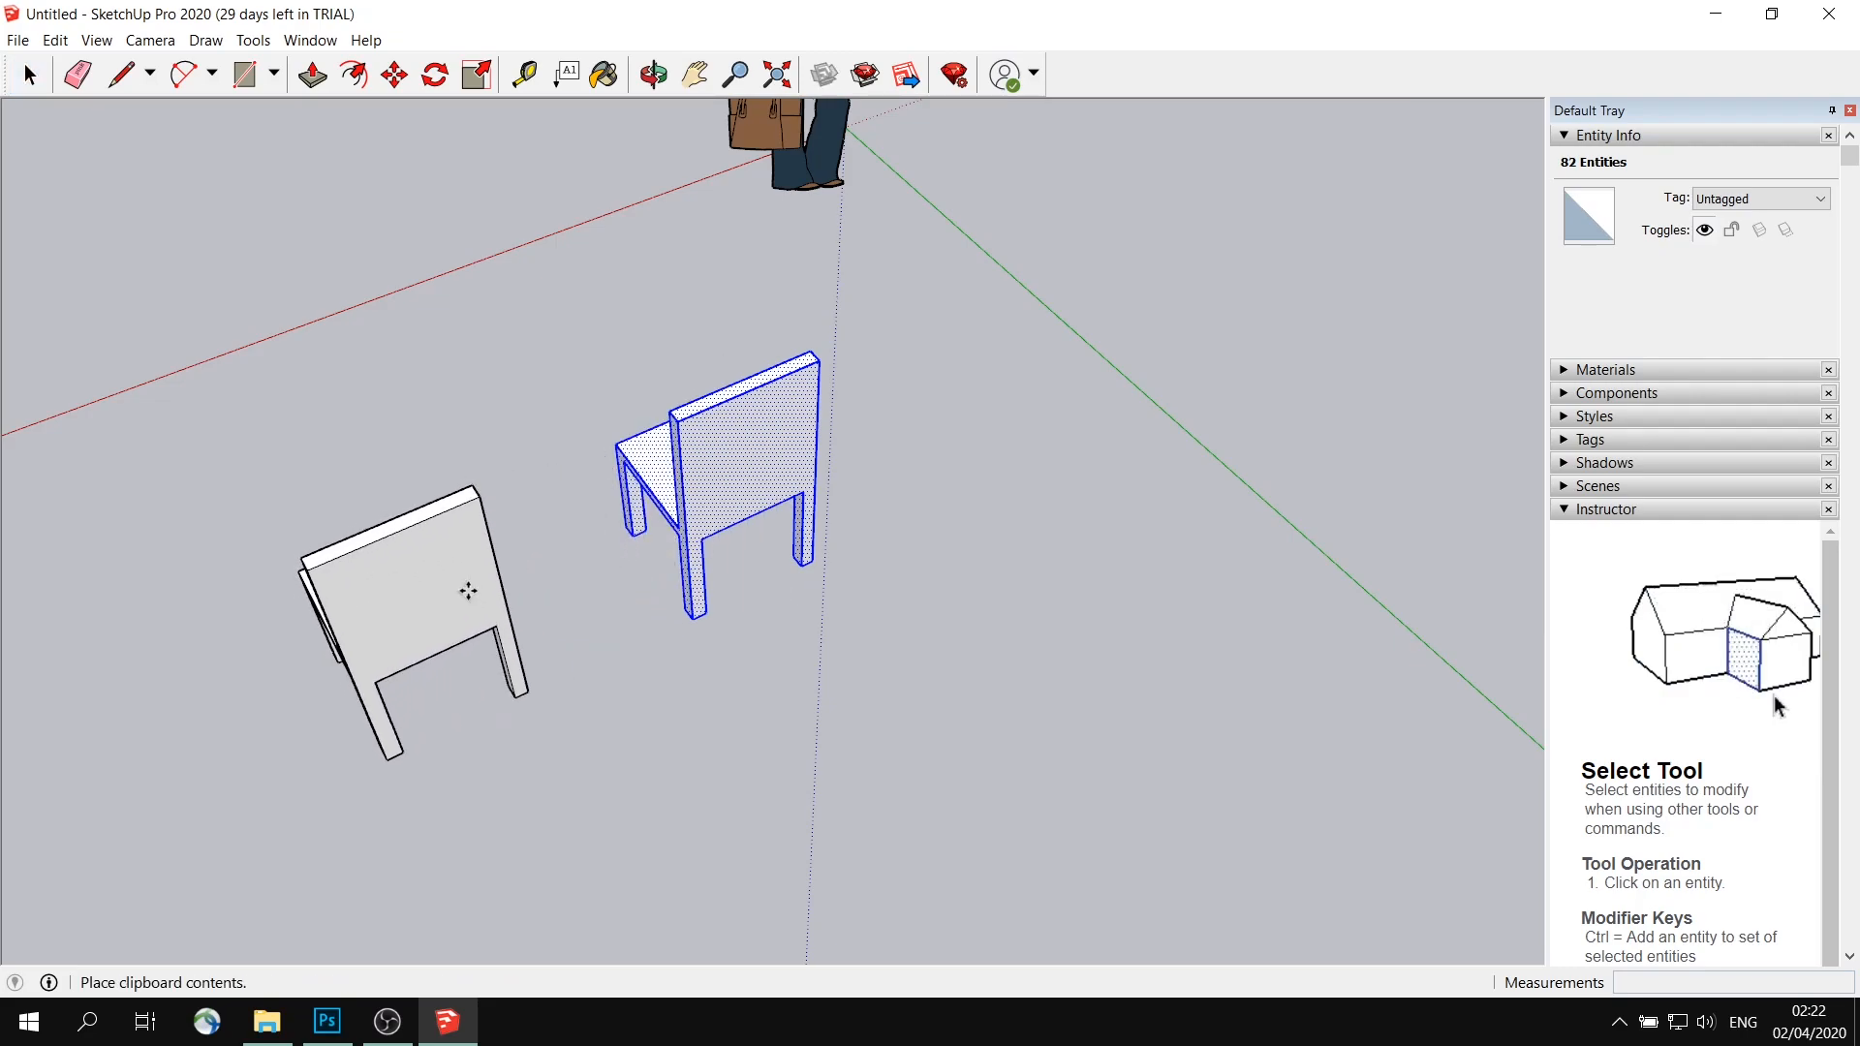
pyautogui.click(469, 594)
pyautogui.press('m')
pyautogui.moveTo(878, 547); pyautogui.dragTo(859, 432, button='middle')
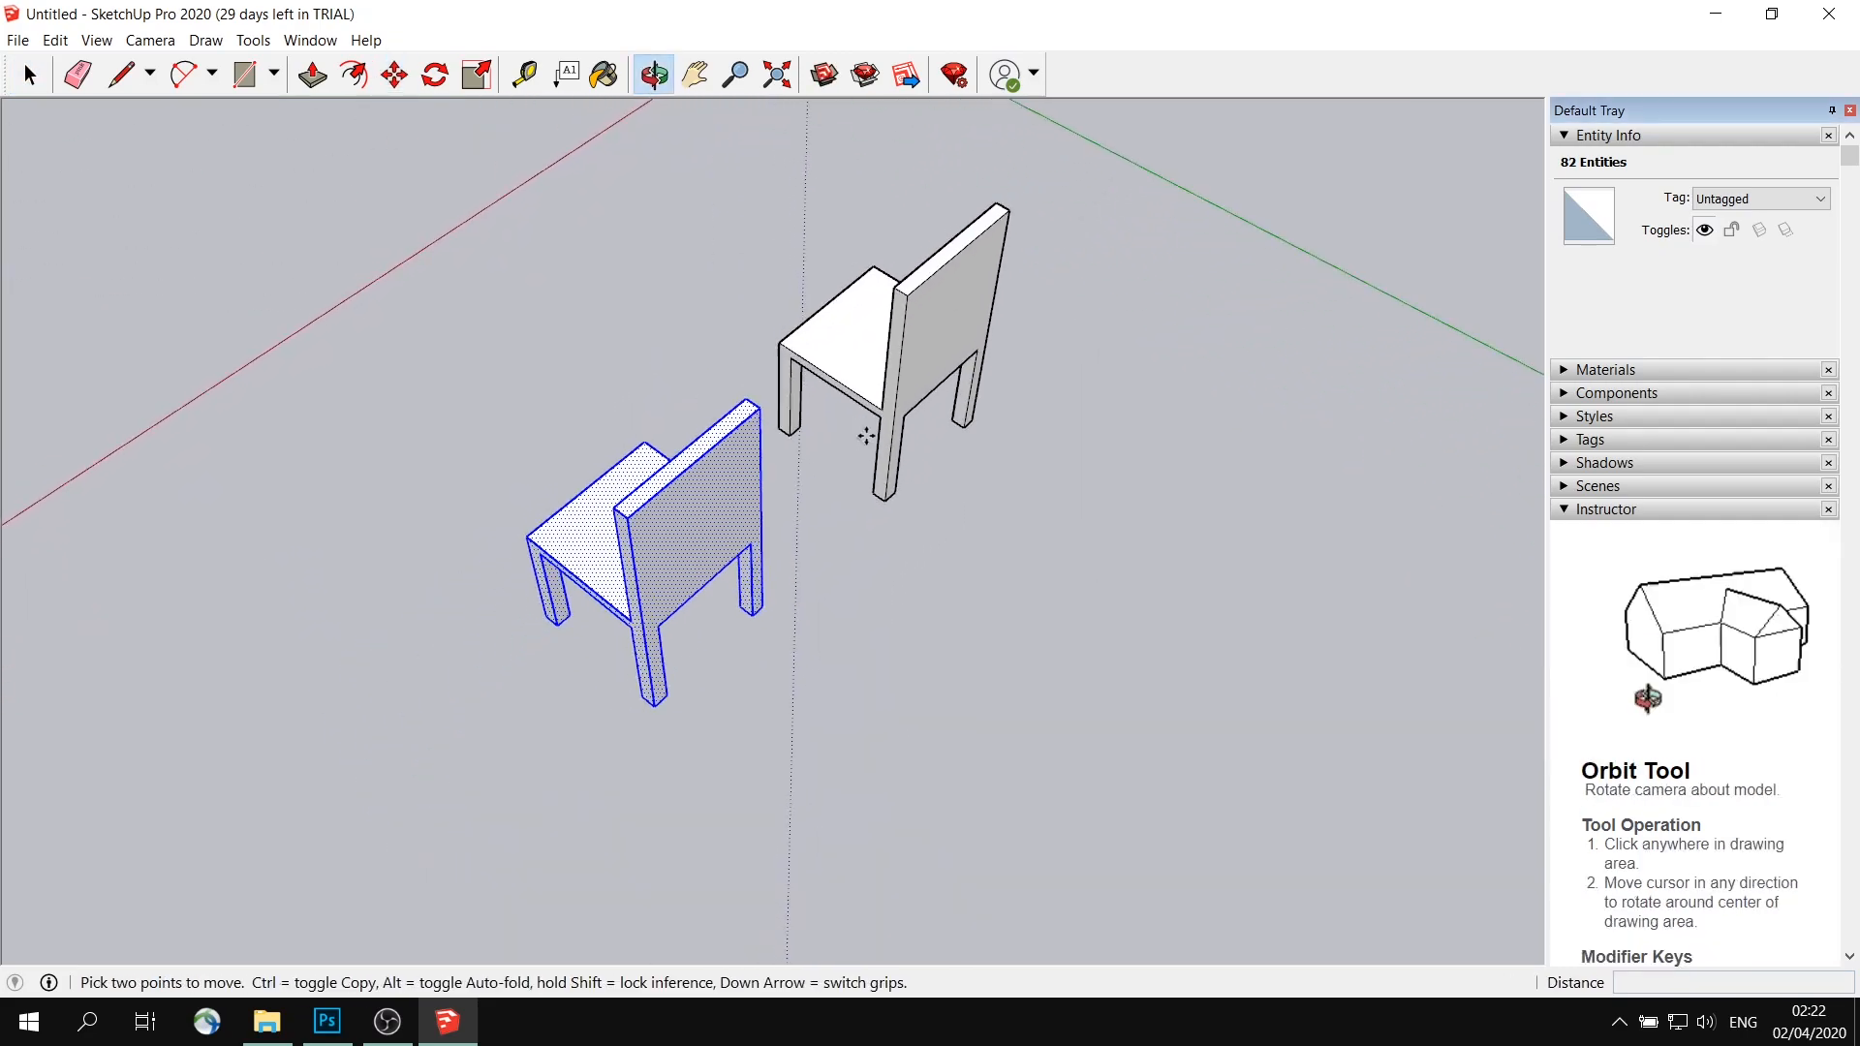
pyautogui.scroll(3, 764, 564)
pyautogui.moveTo(765, 565); pyautogui.dragTo(777, 527, button='middle')
pyautogui.click(259, 242)
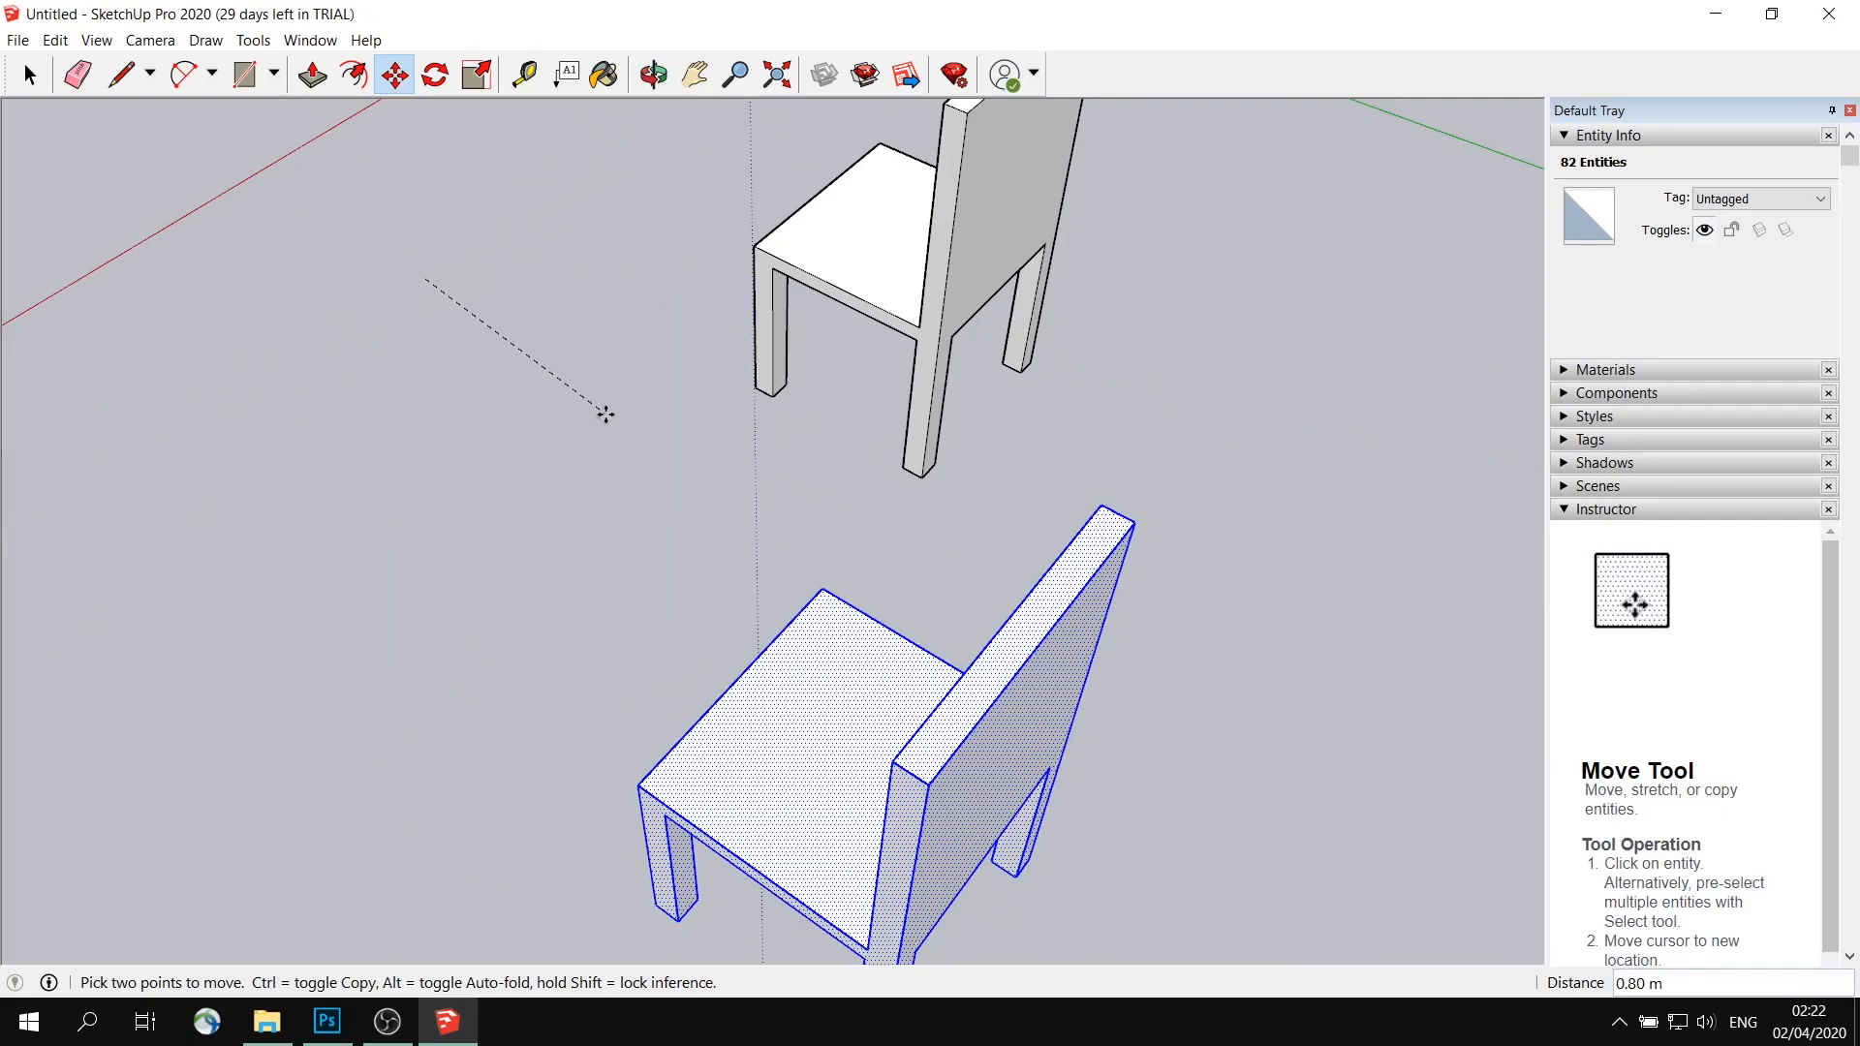
pyautogui.press('Escape')
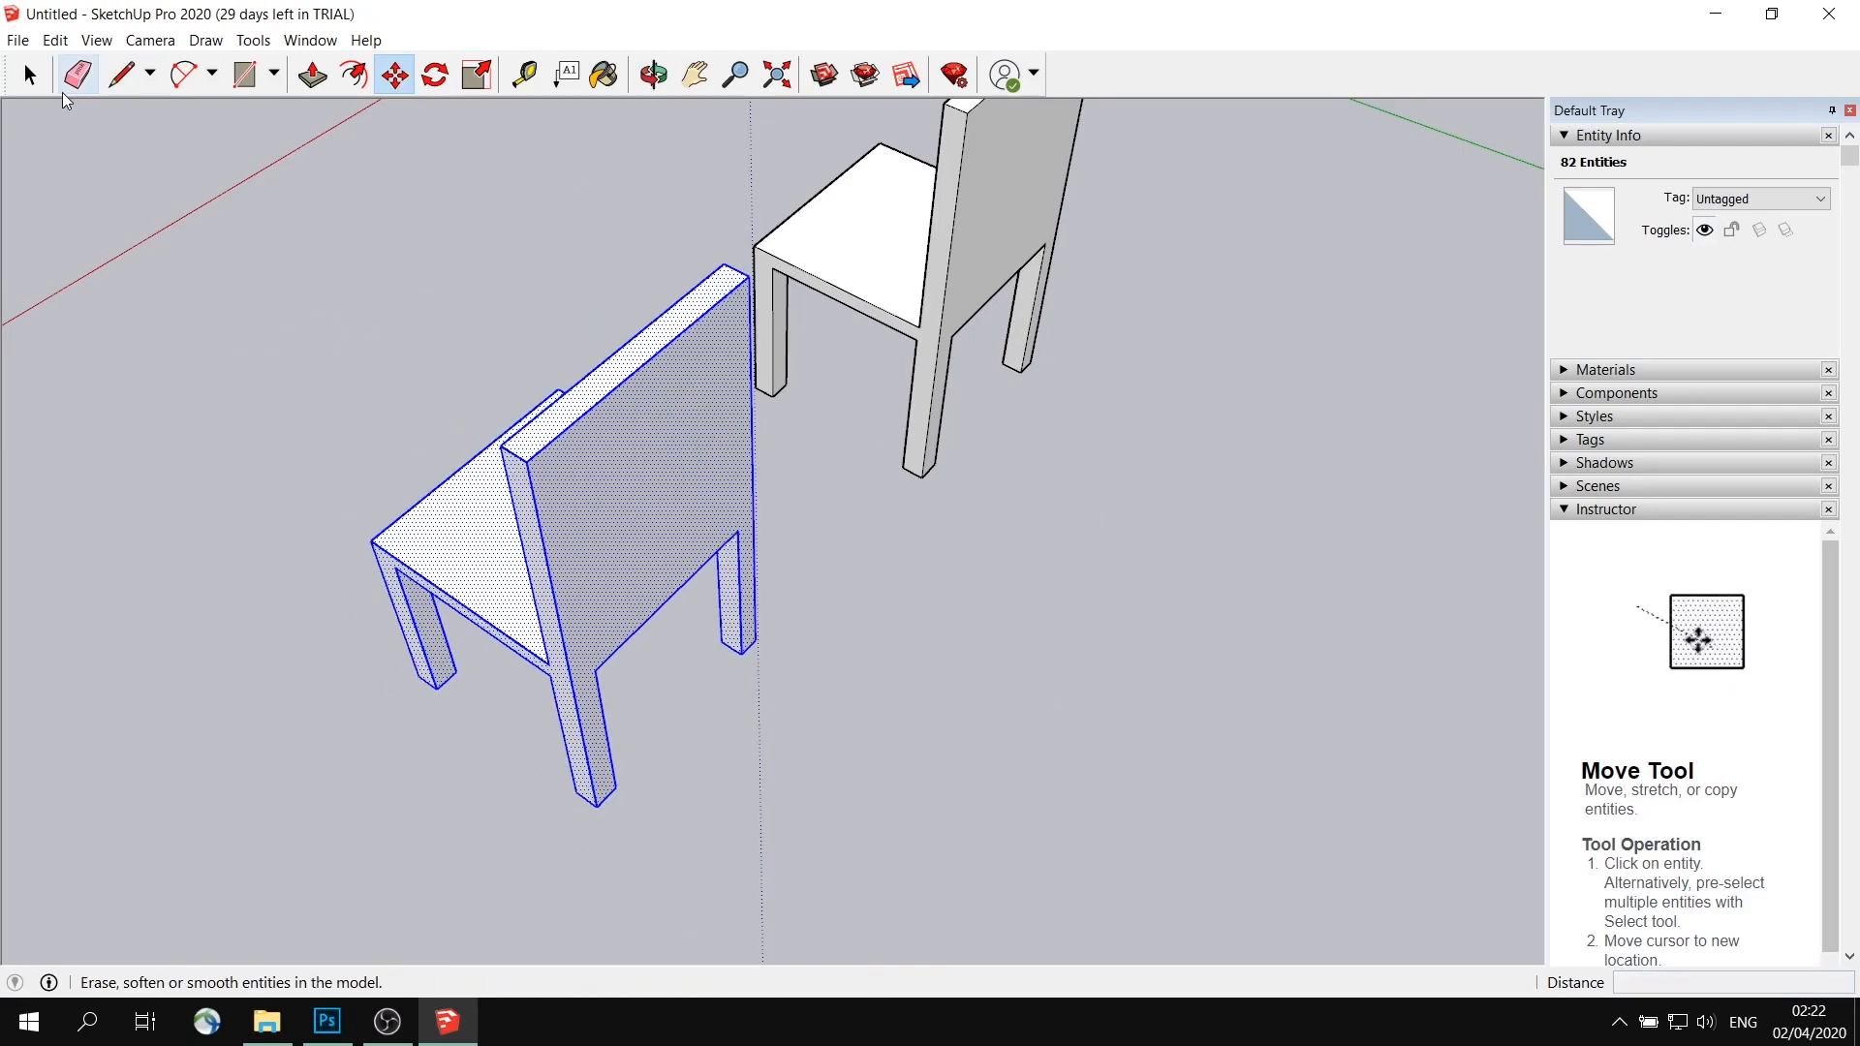
# Tilt the copied chair's backrest backward by moving its top face along the green axis
pyautogui.click(29, 75)
pyautogui.click(249, 237)
pyautogui.moveTo(689, 451); pyautogui.dragTo(667, 294, button='middle')
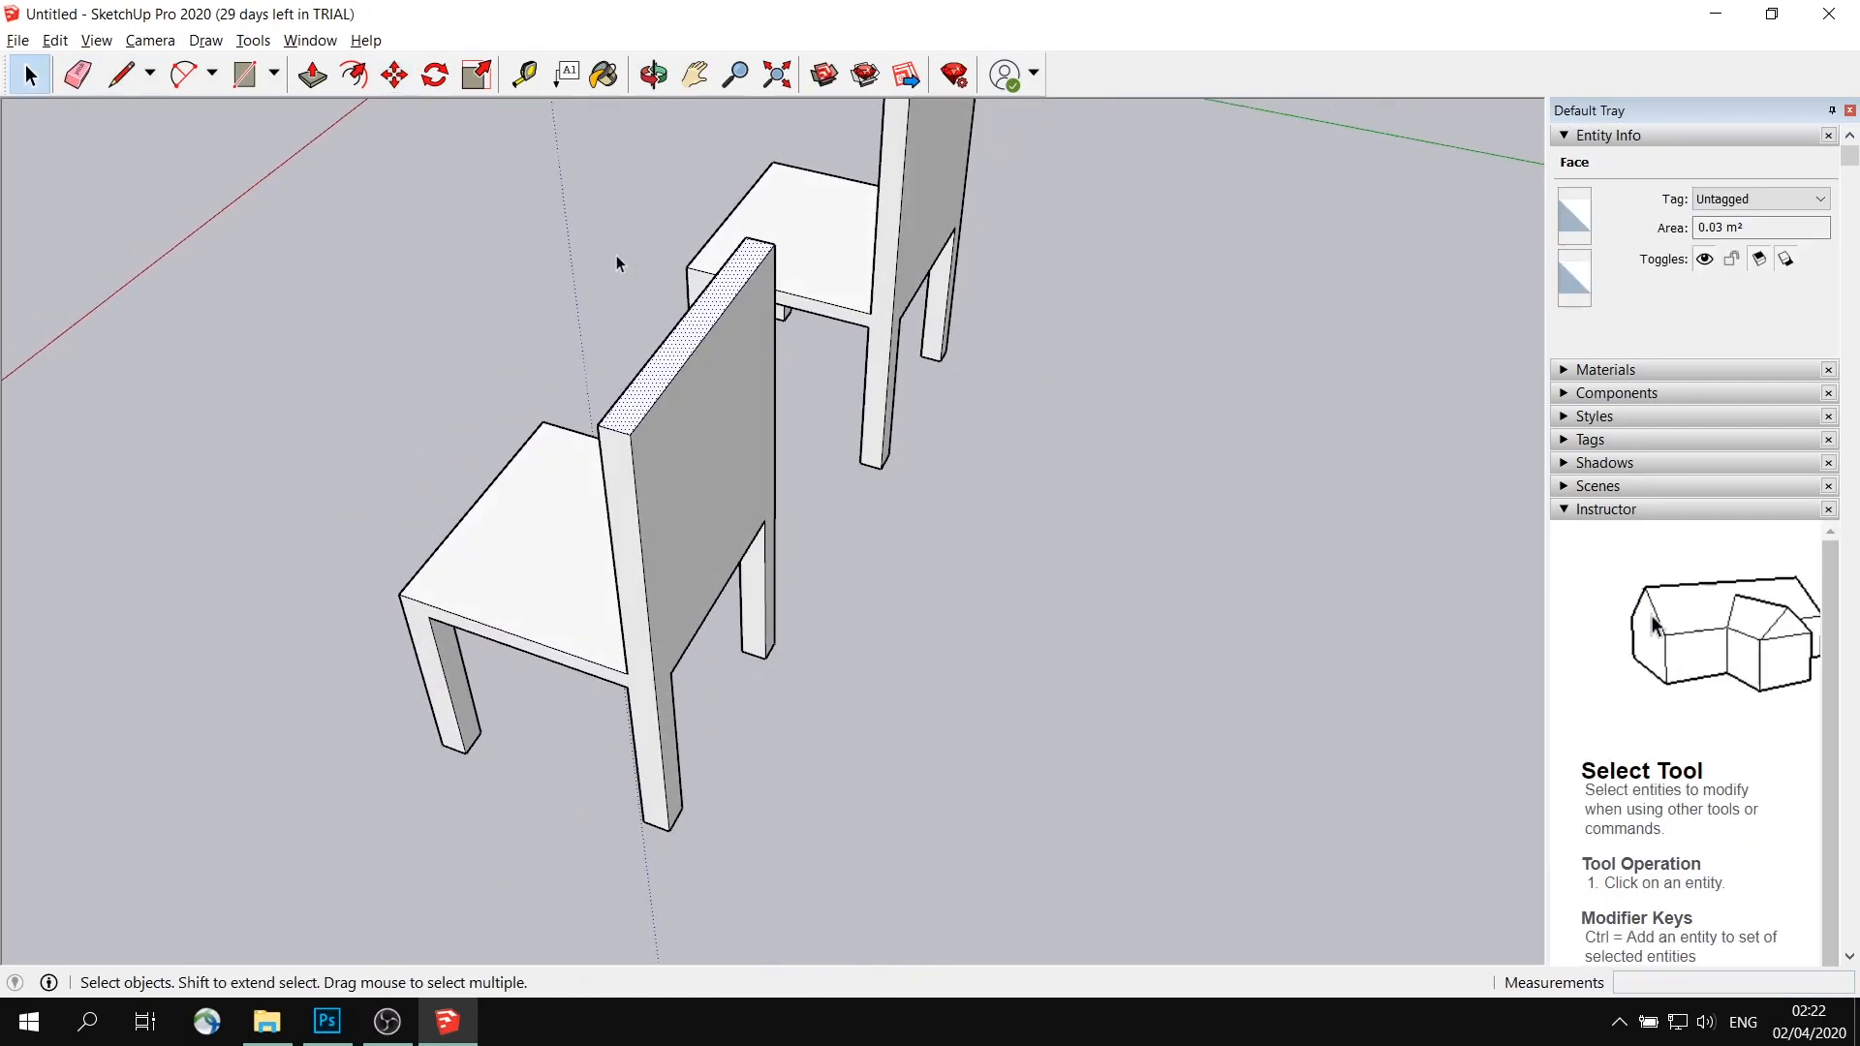
pyautogui.click(394, 75)
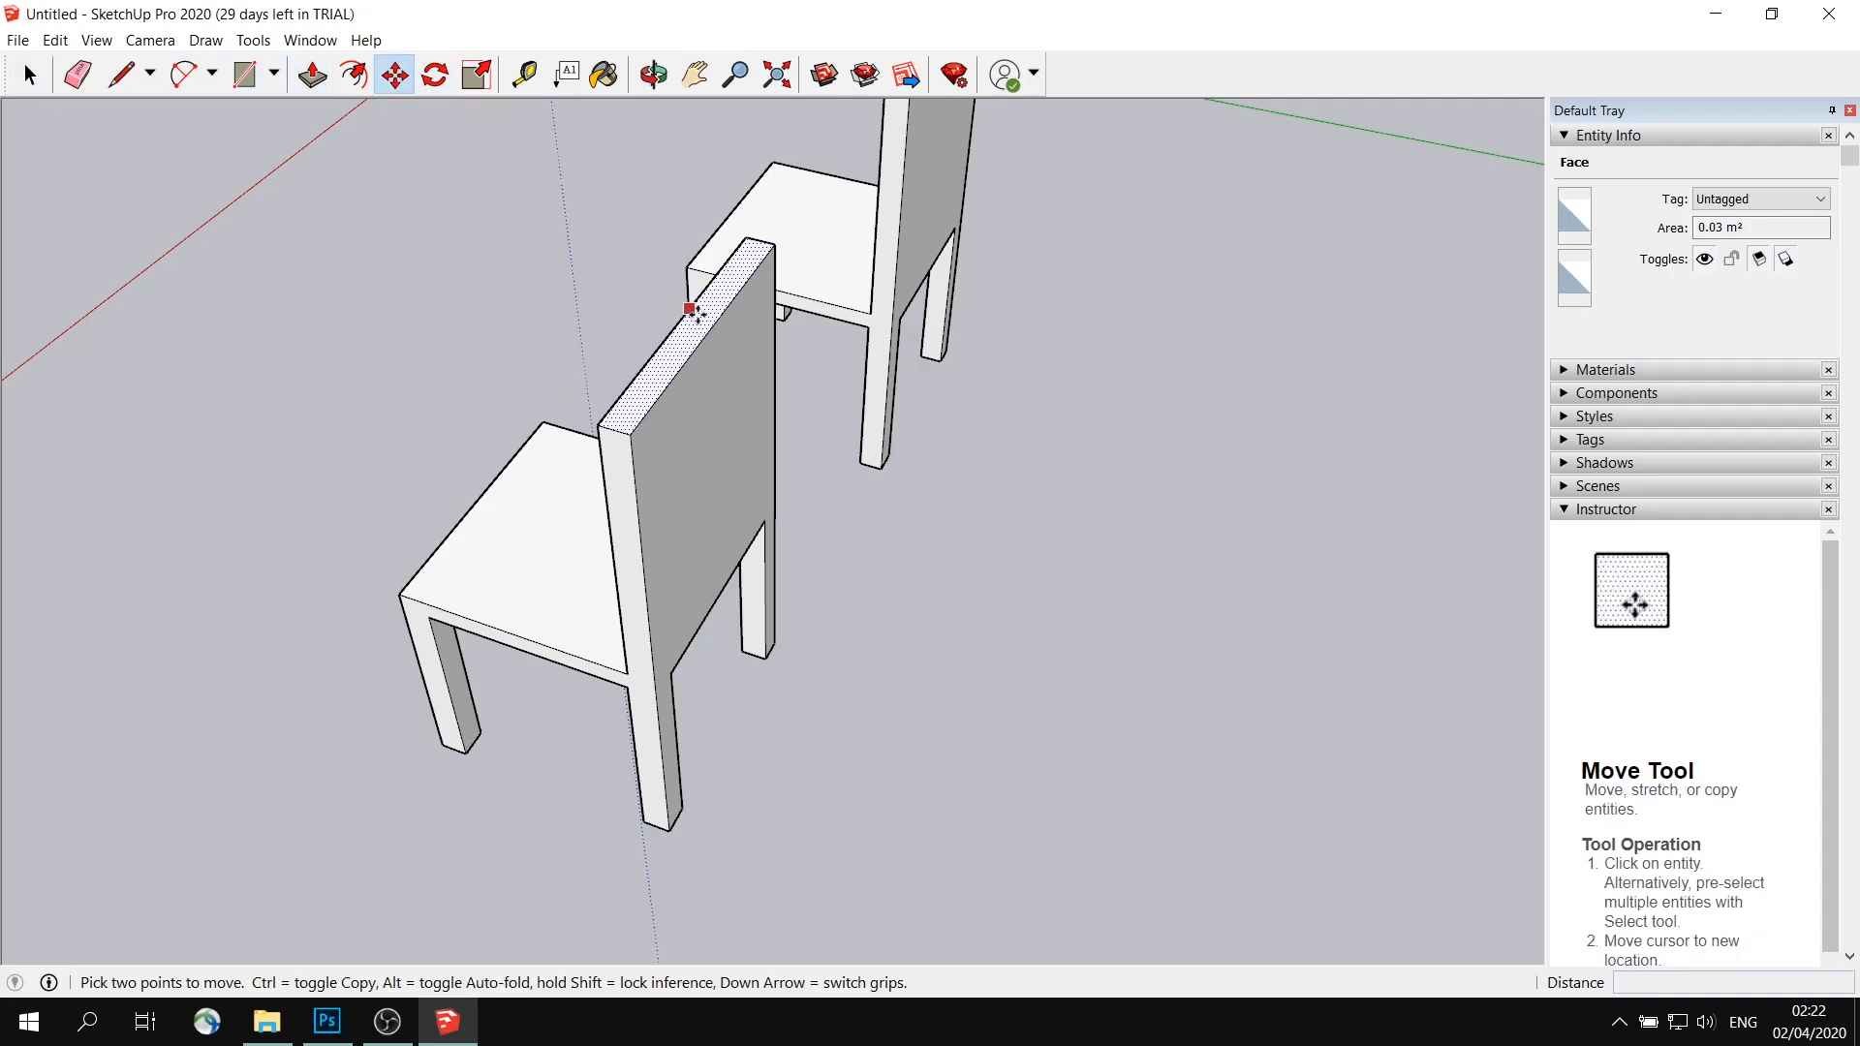
pyautogui.click(671, 348)
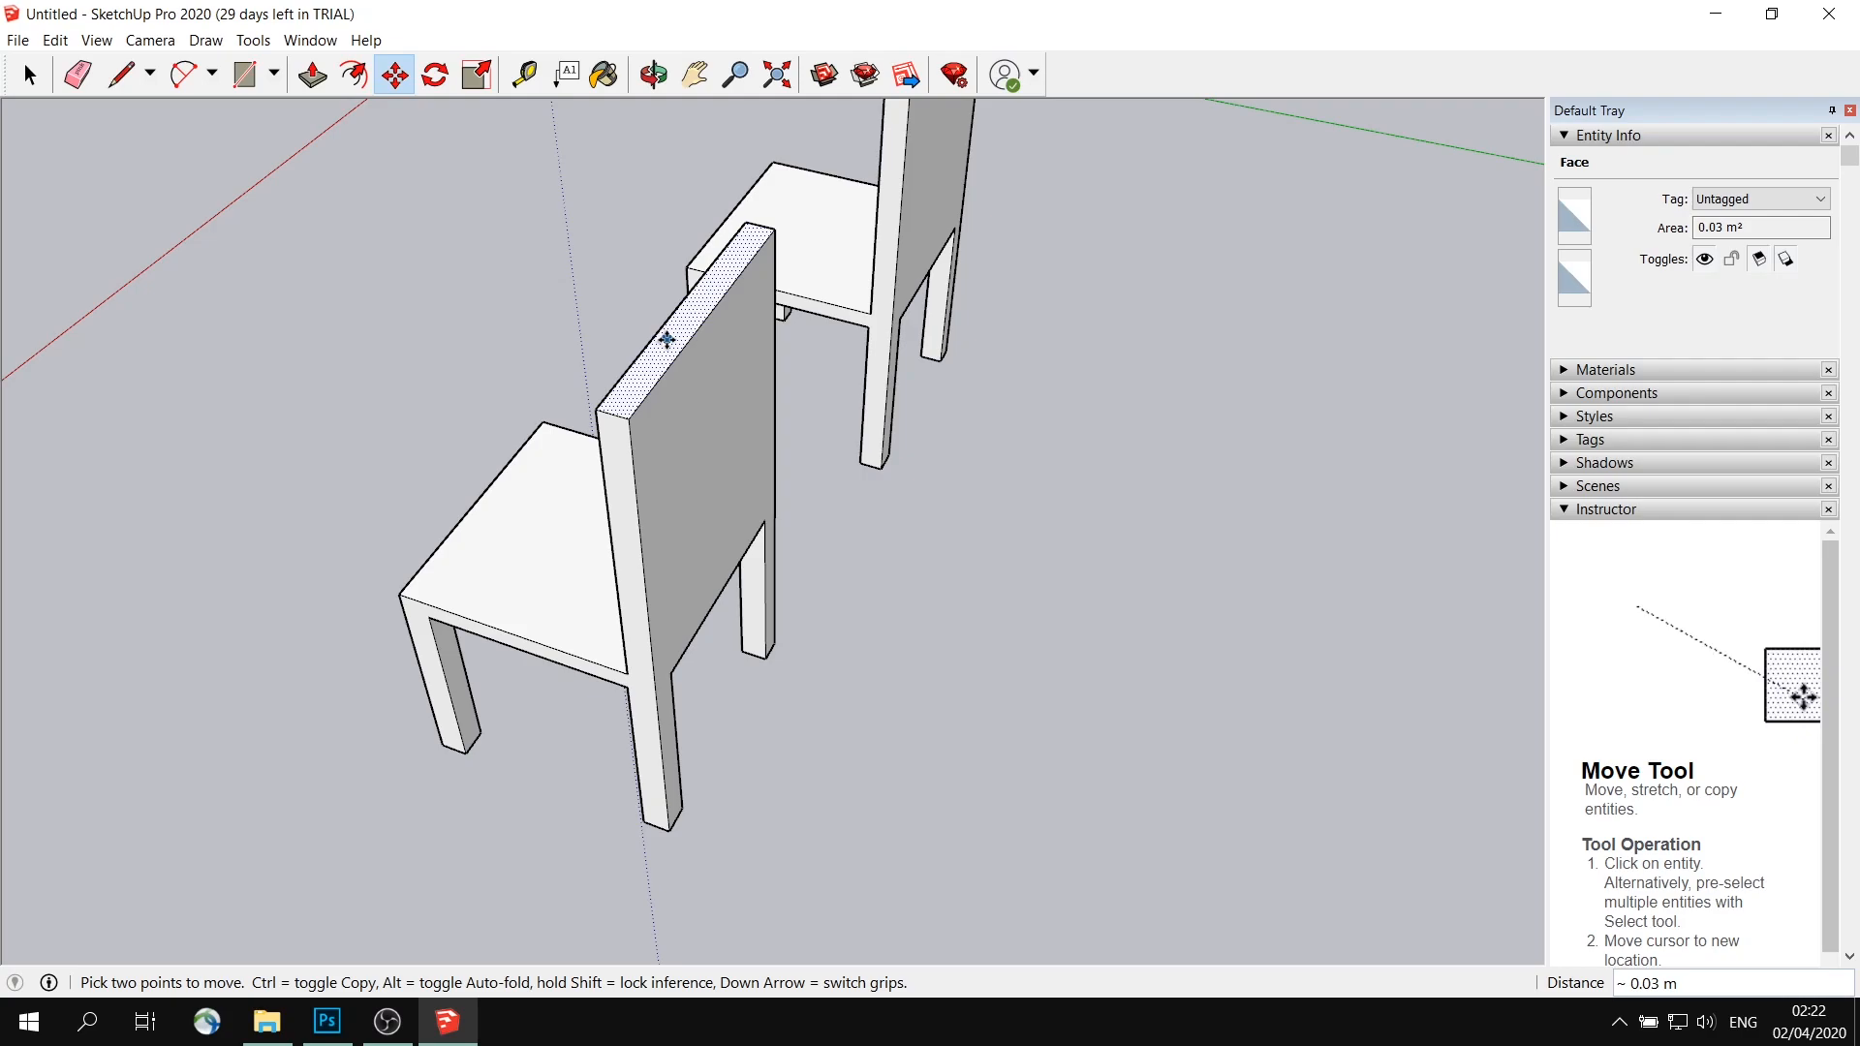
pyautogui.click(694, 338)
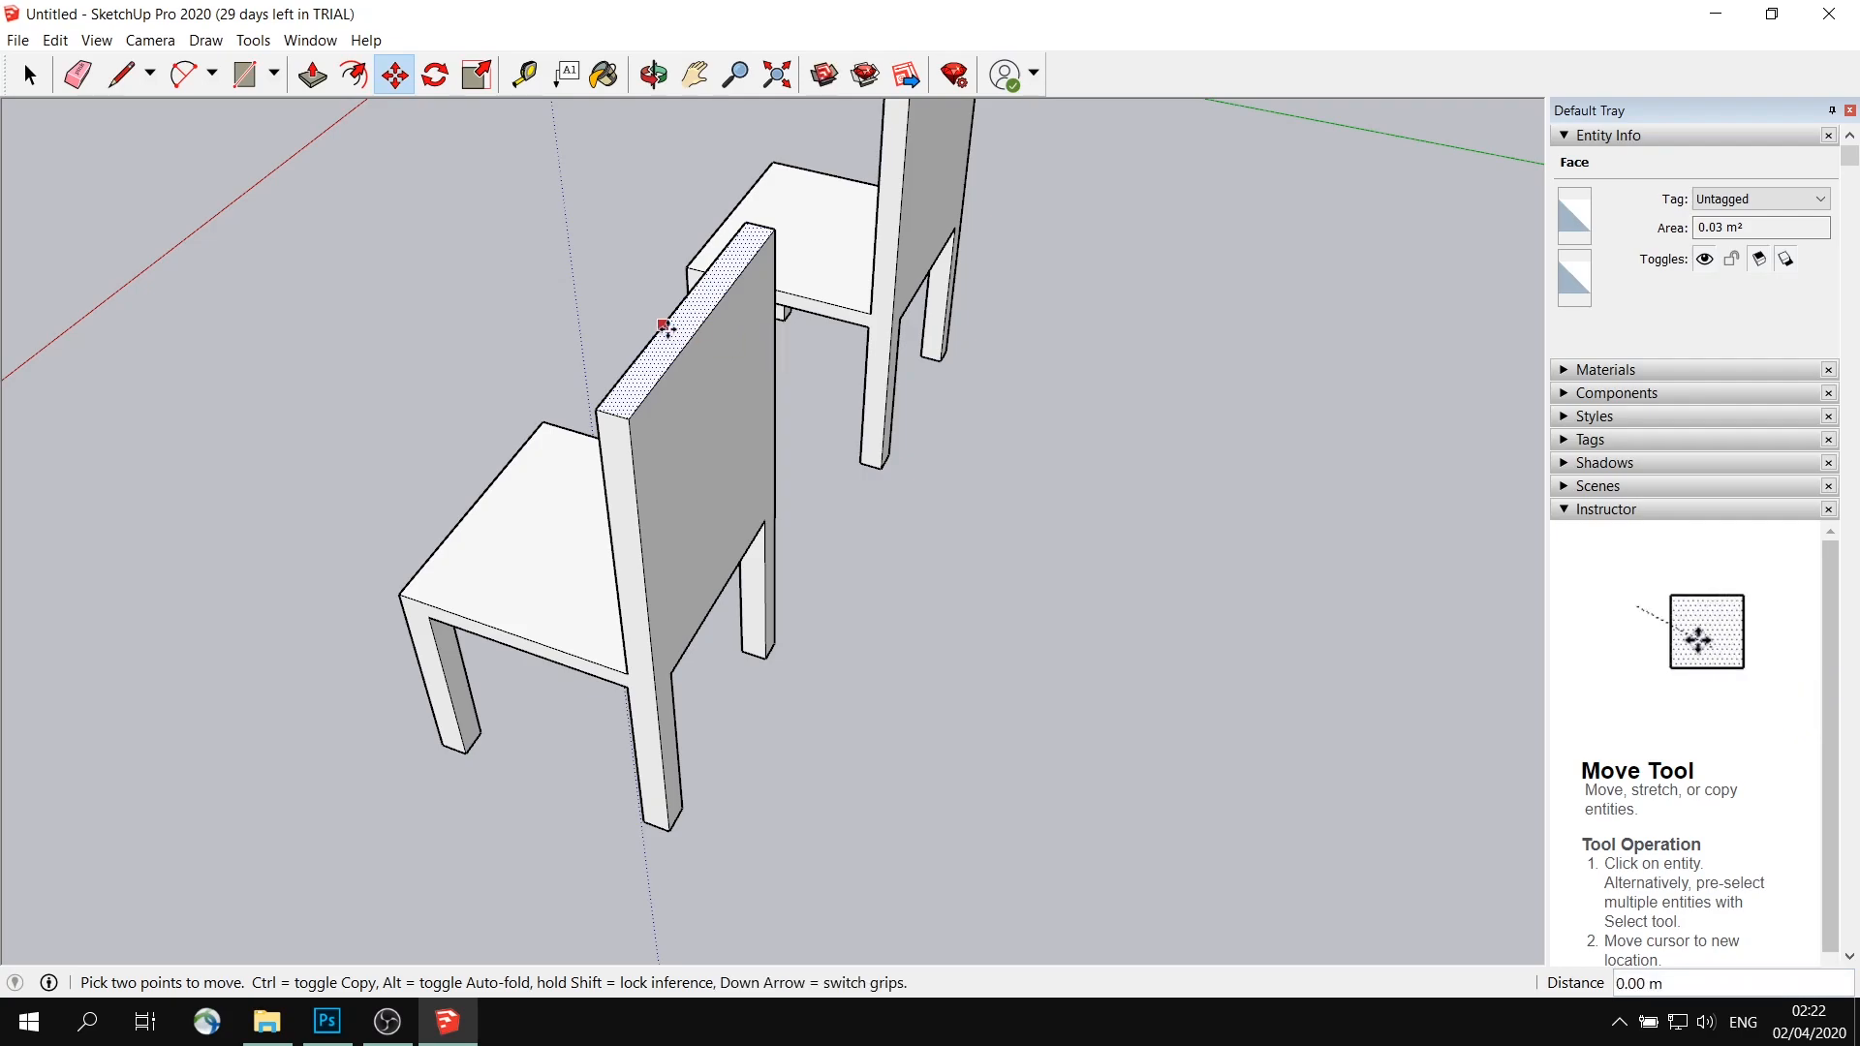
pyautogui.click(663, 326)
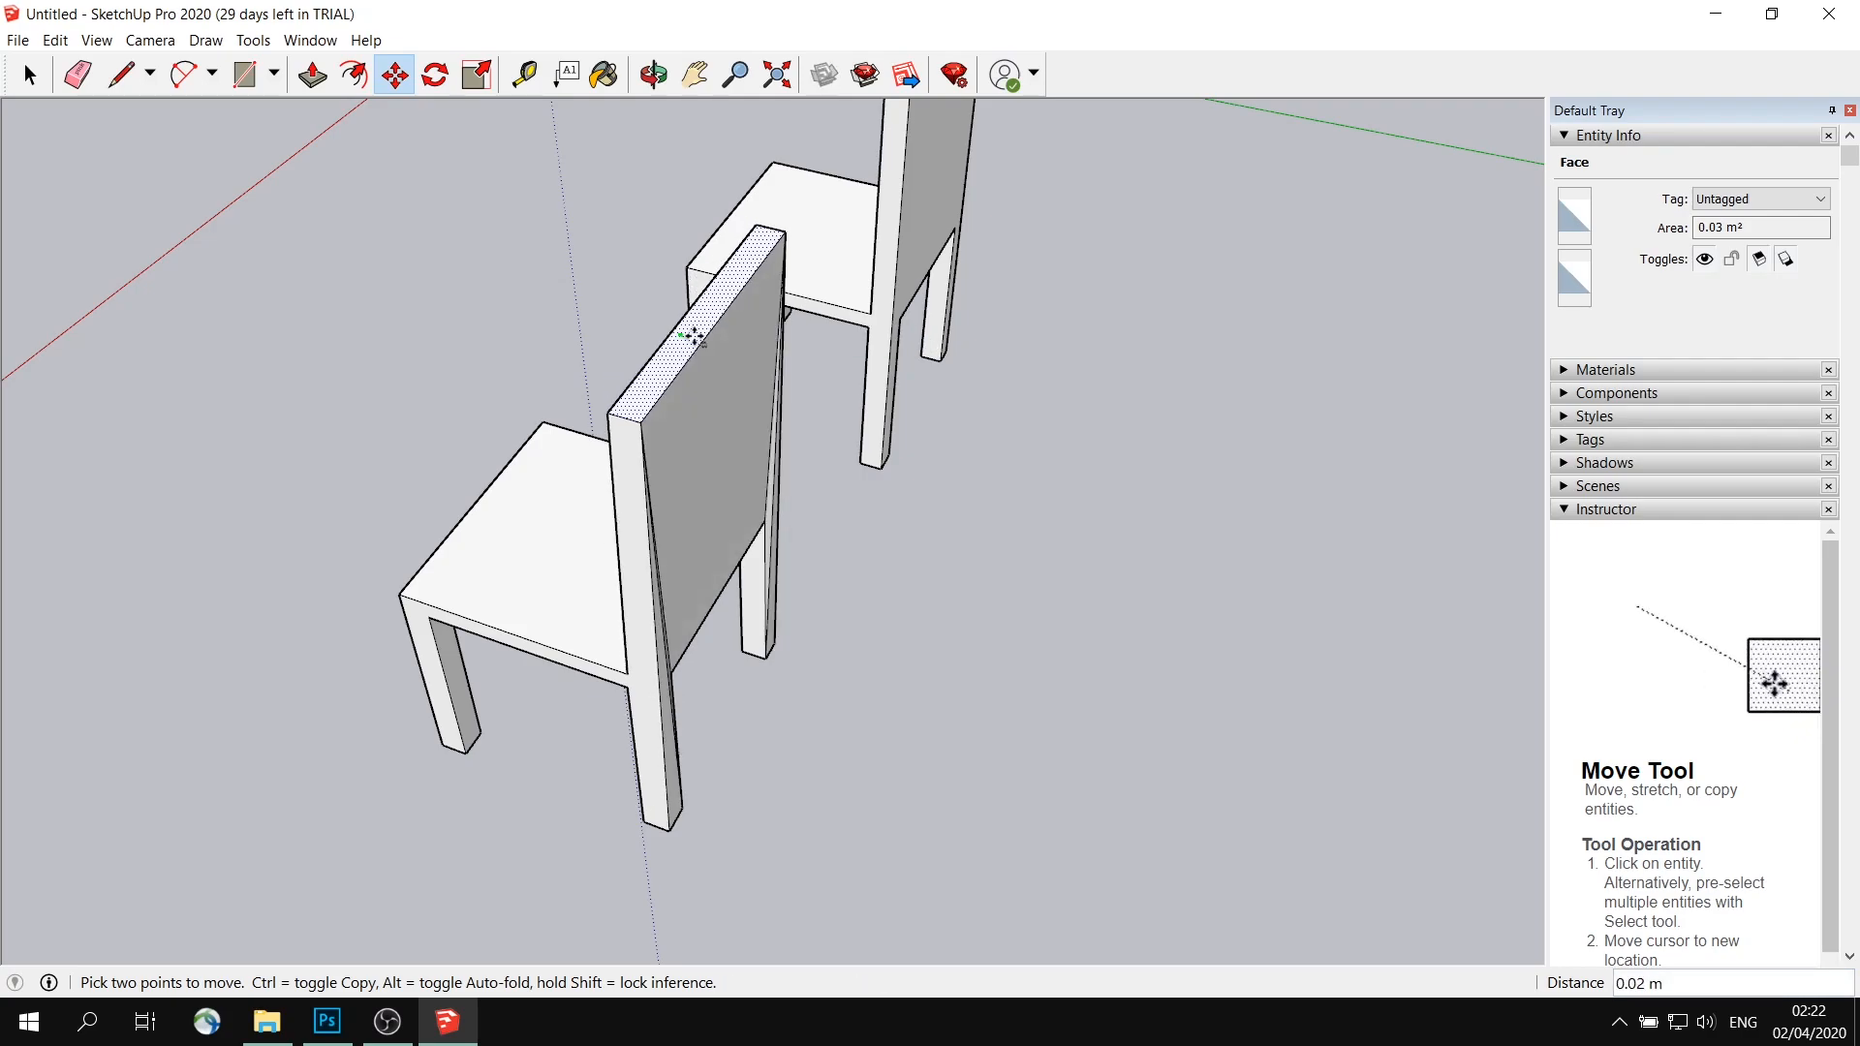
pyautogui.moveTo(865, 316); pyautogui.dragTo(599, 514, button='middle')
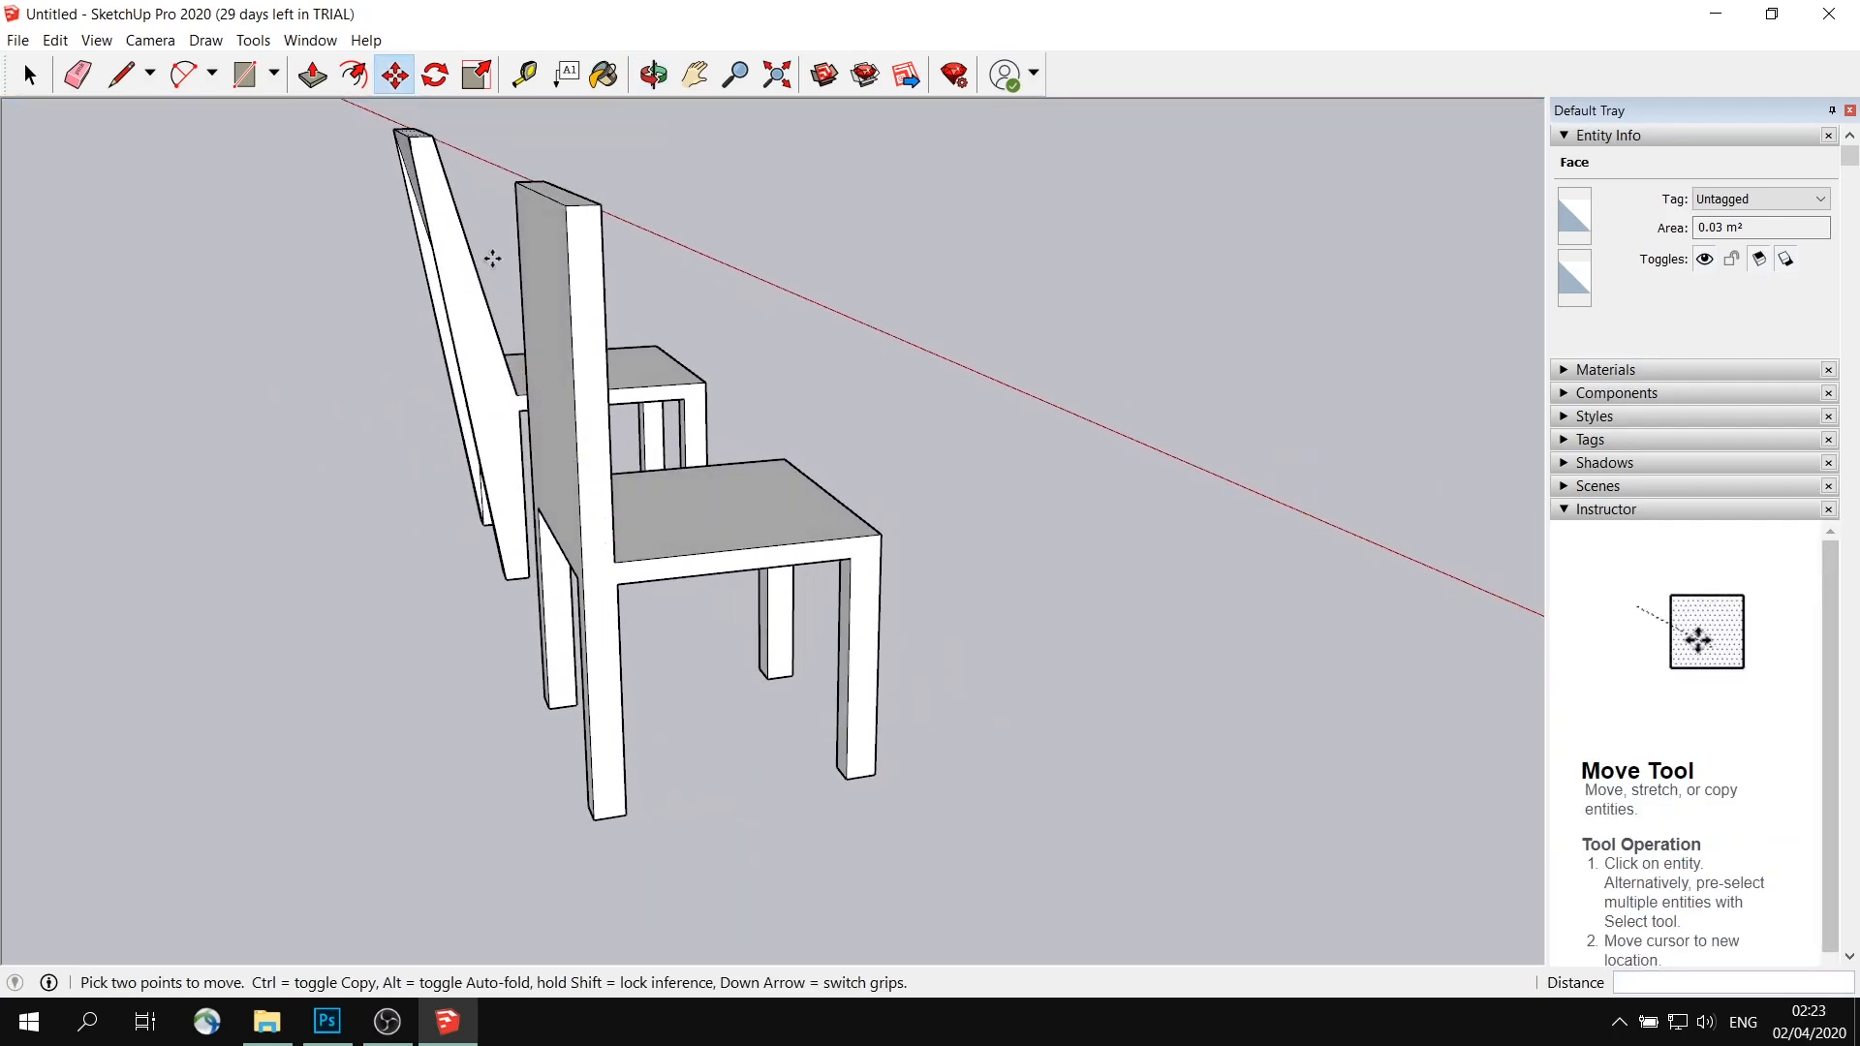
# Draw lines across the back and sides of the original chair's backrest at seat level, separating it from the legs
pyautogui.moveTo(495, 191); pyautogui.dragTo(812, 550, button='middle')
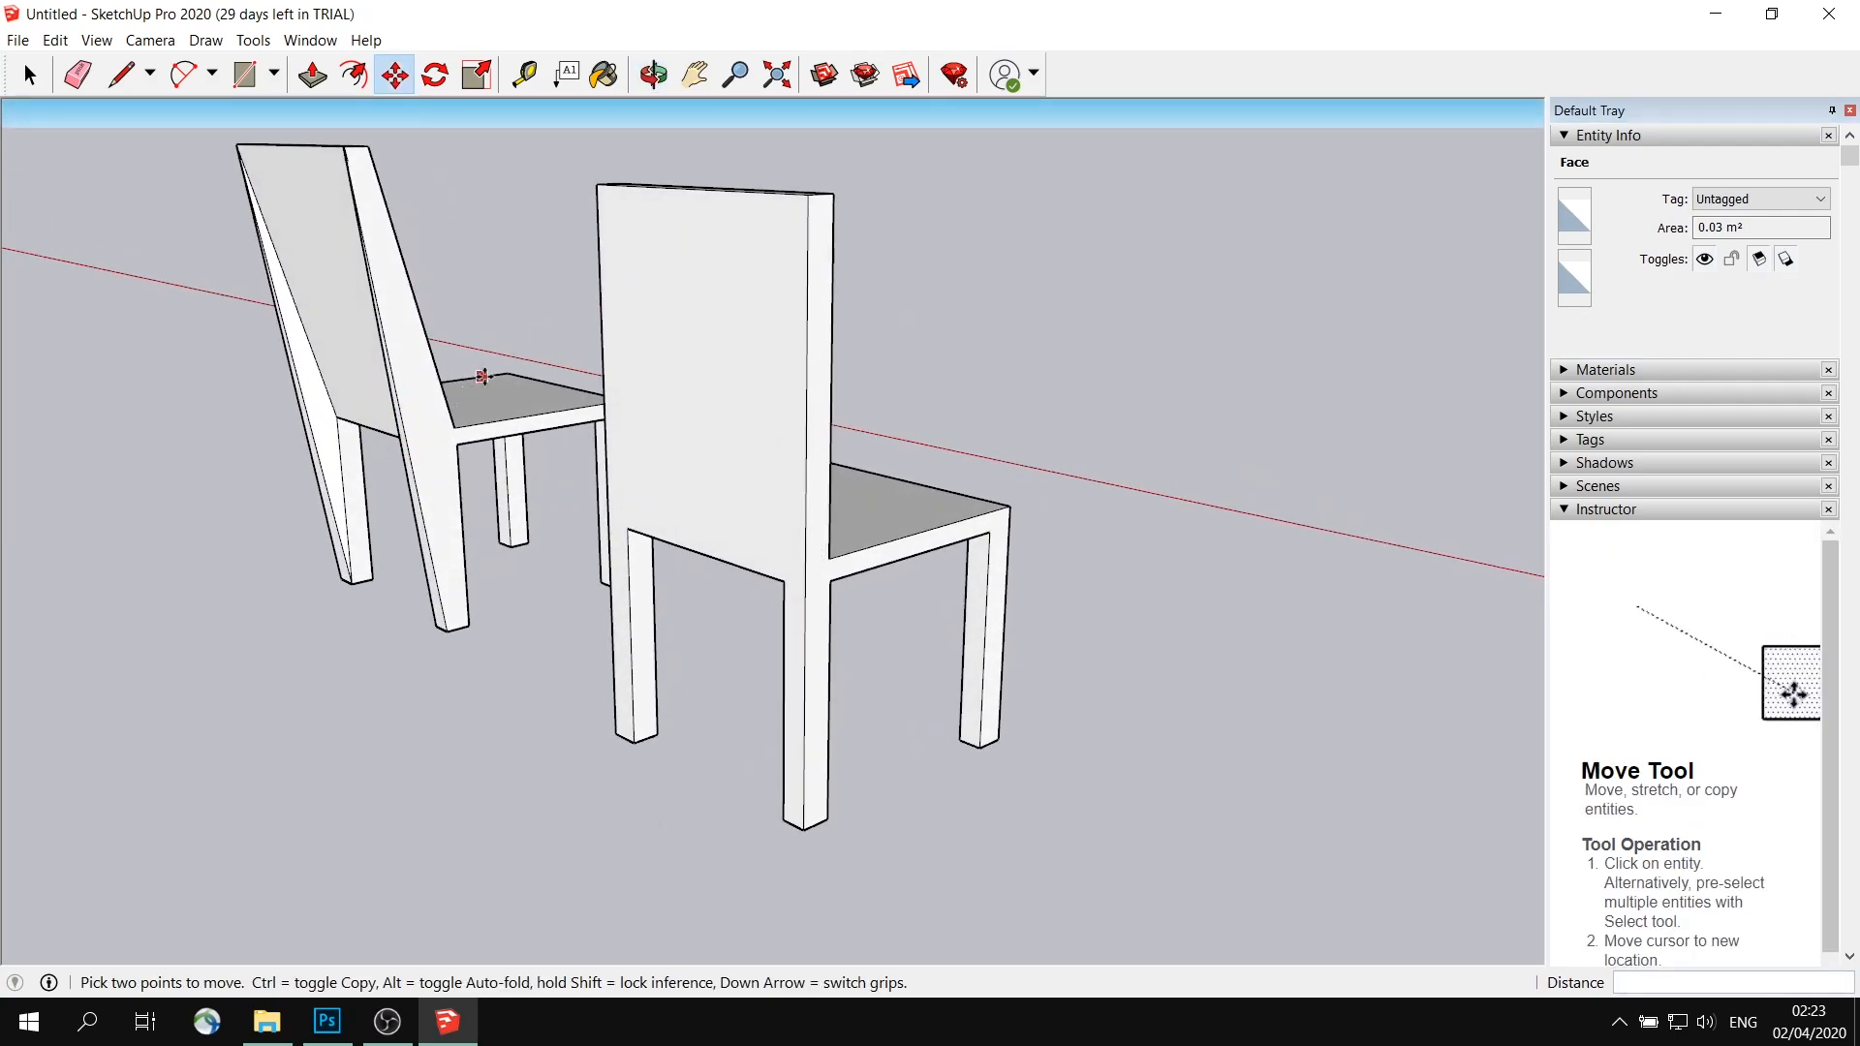
pyautogui.moveTo(464, 392); pyautogui.dragTo(810, 396, button='middle')
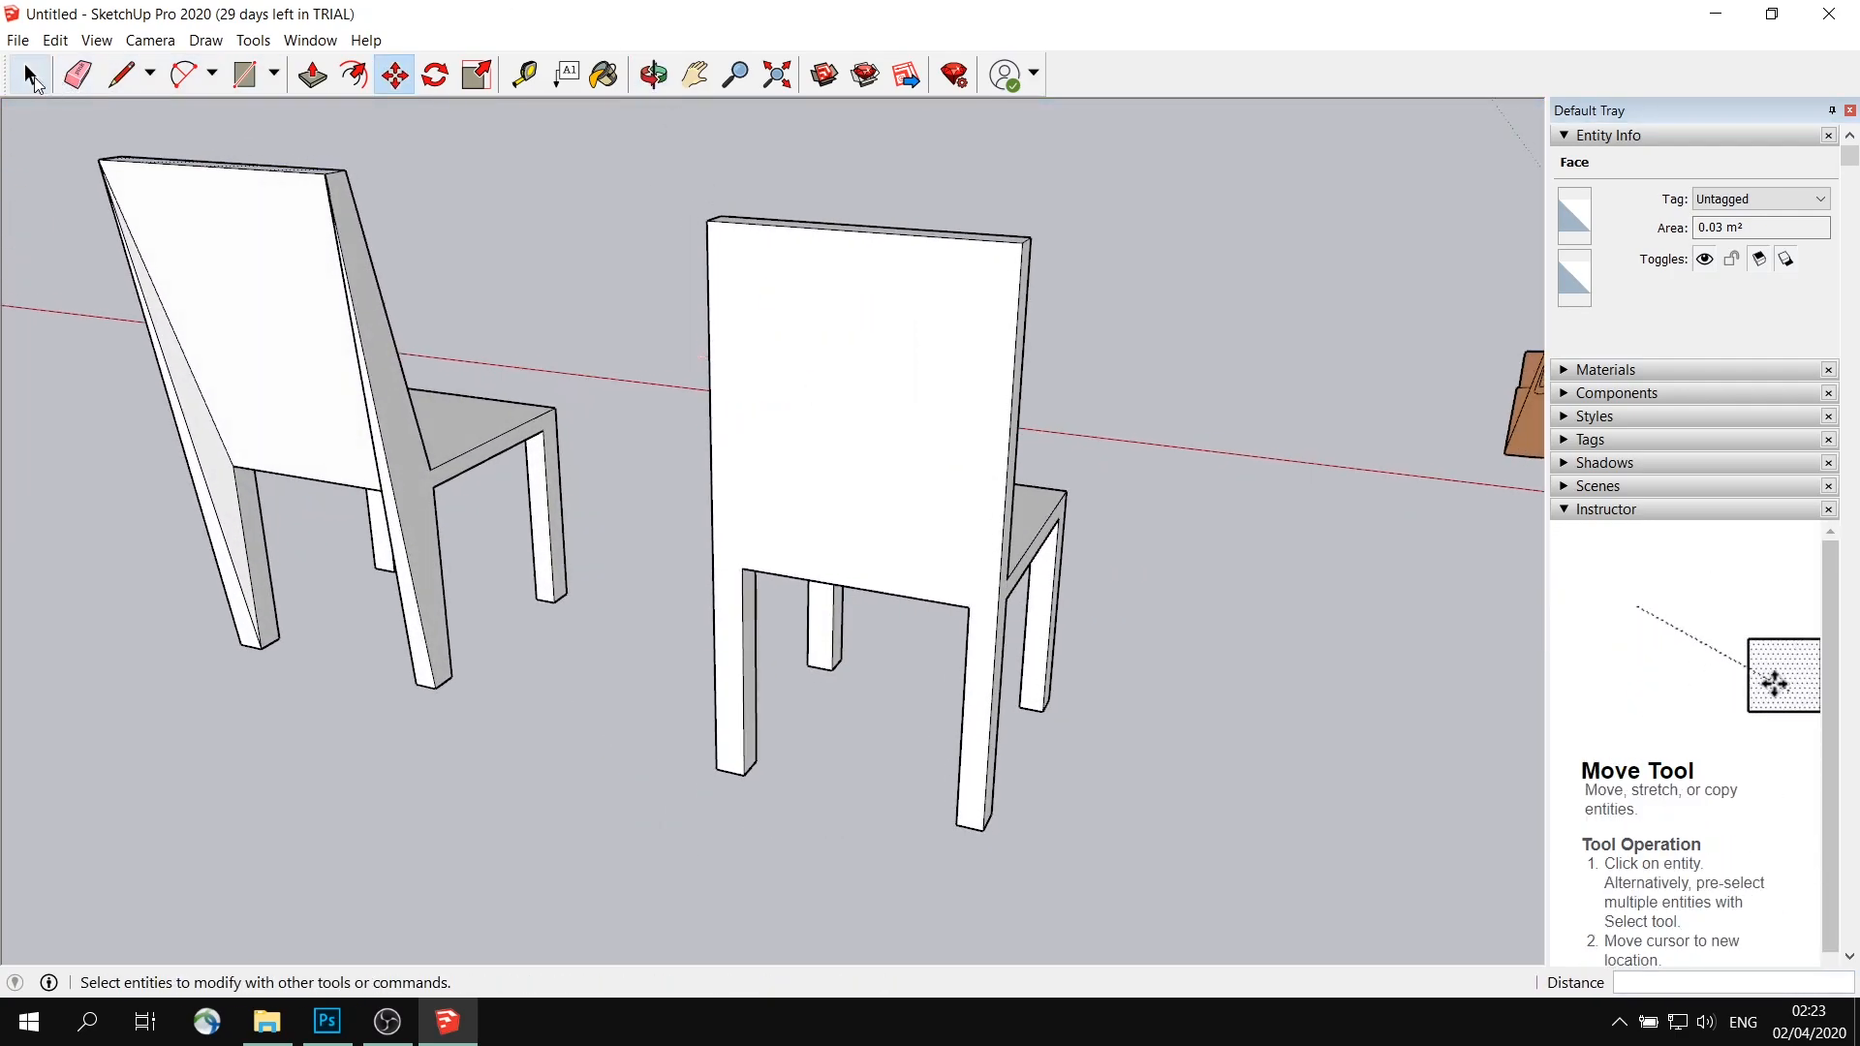
pyautogui.click(109, 81)
pyautogui.moveTo(875, 552); pyautogui.dragTo(819, 524, button='middle')
pyautogui.scroll(3, 981, 581)
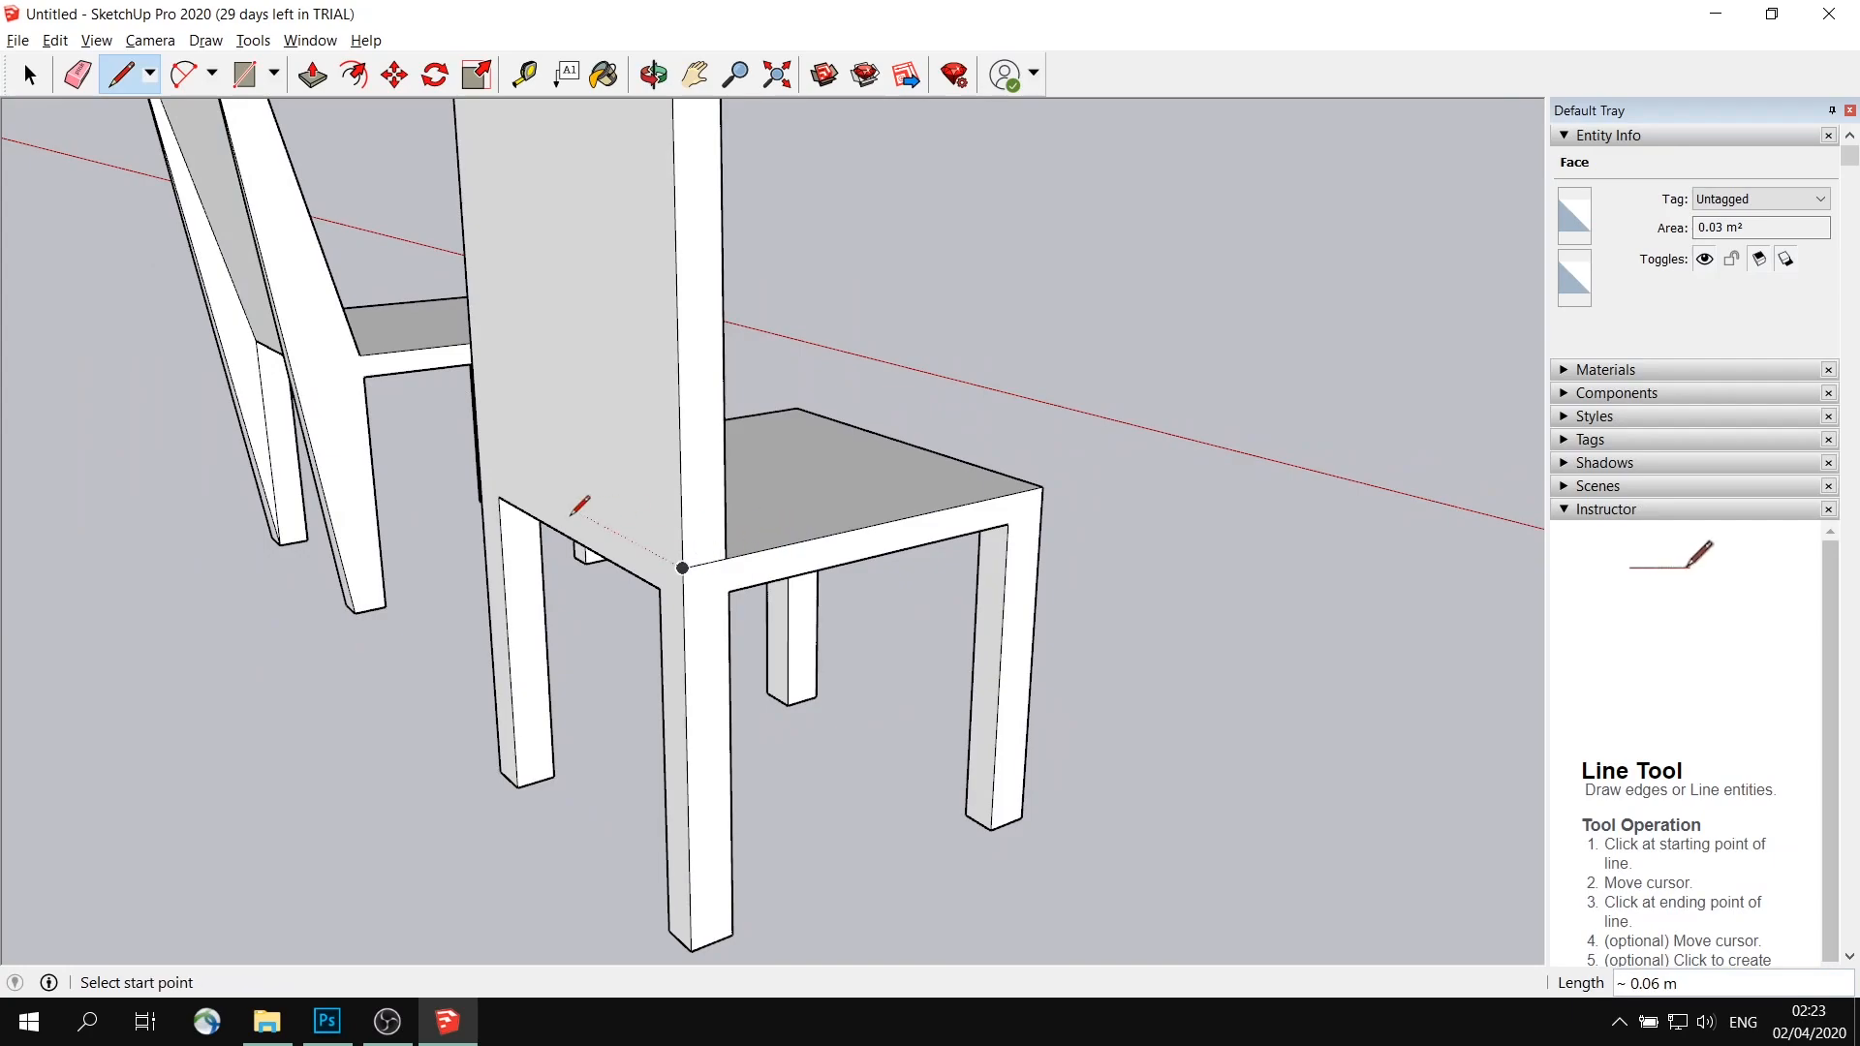
pyautogui.moveTo(588, 506); pyautogui.dragTo(1175, 539, button='middle')
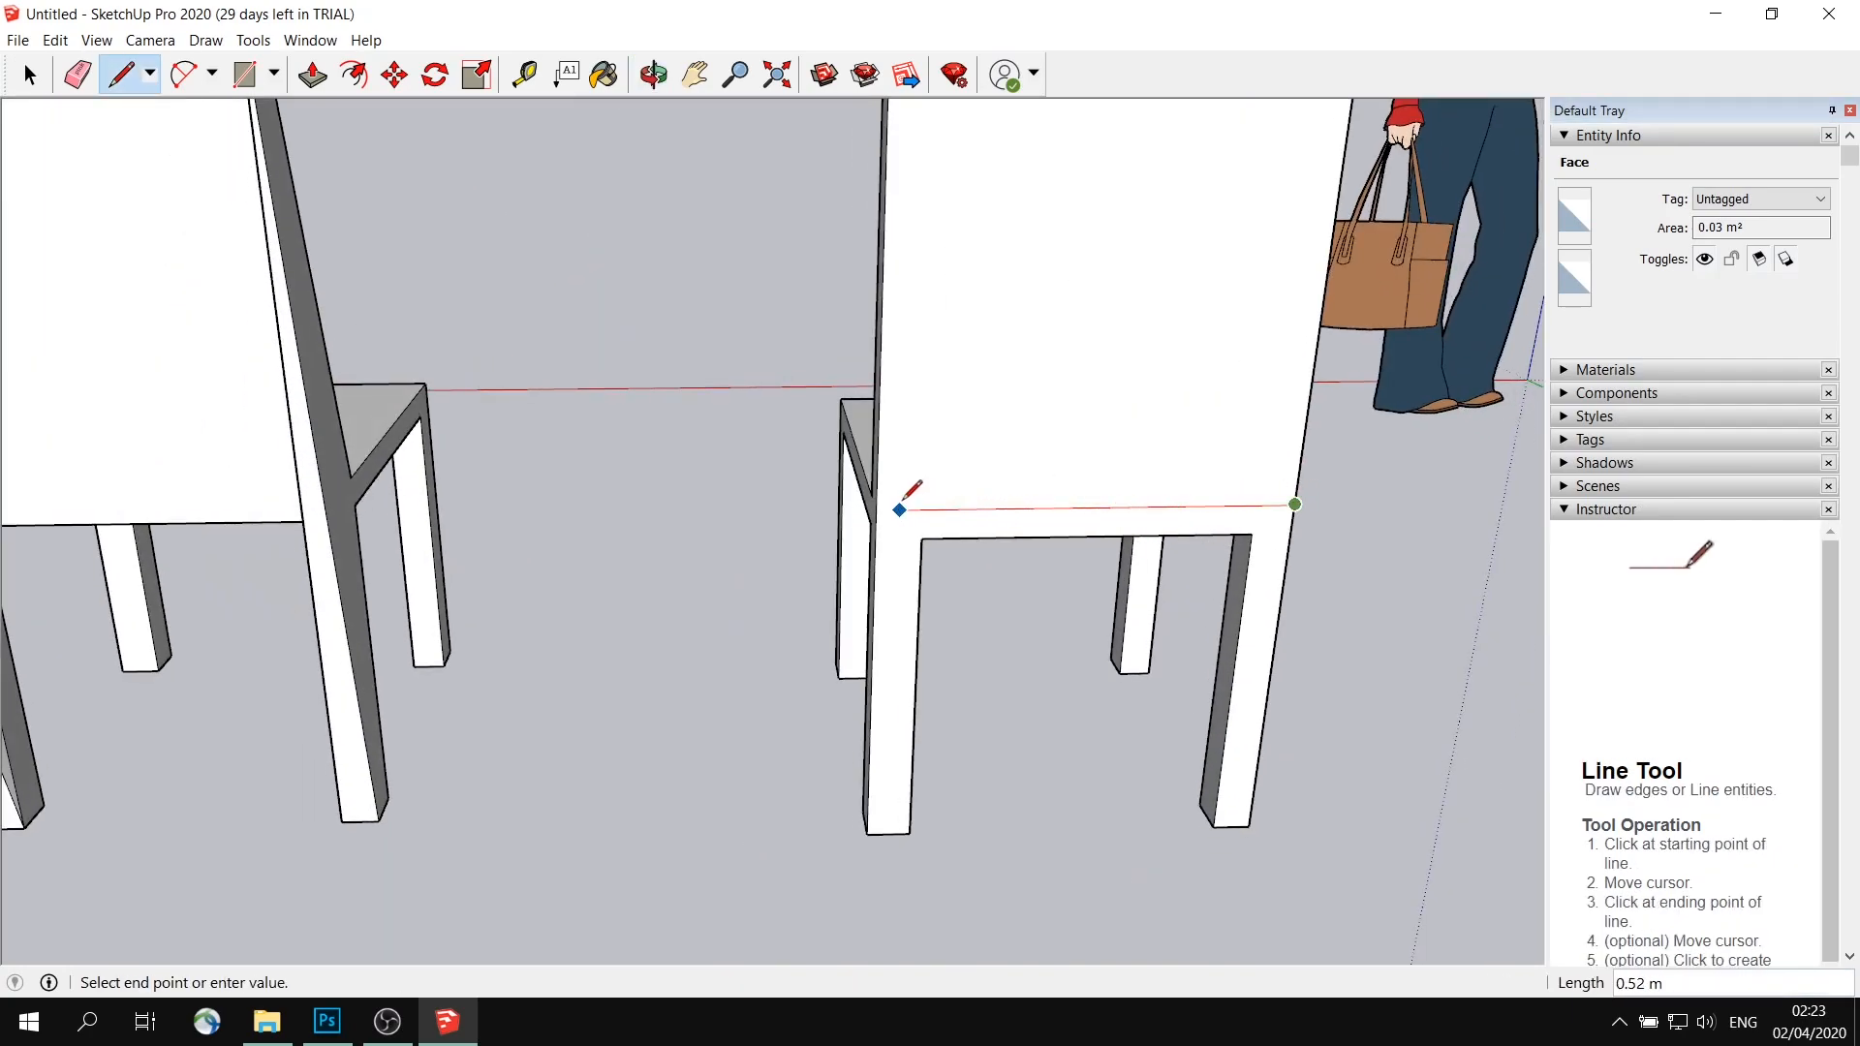
pyautogui.moveTo(905, 485); pyautogui.dragTo(975, 465, button='middle')
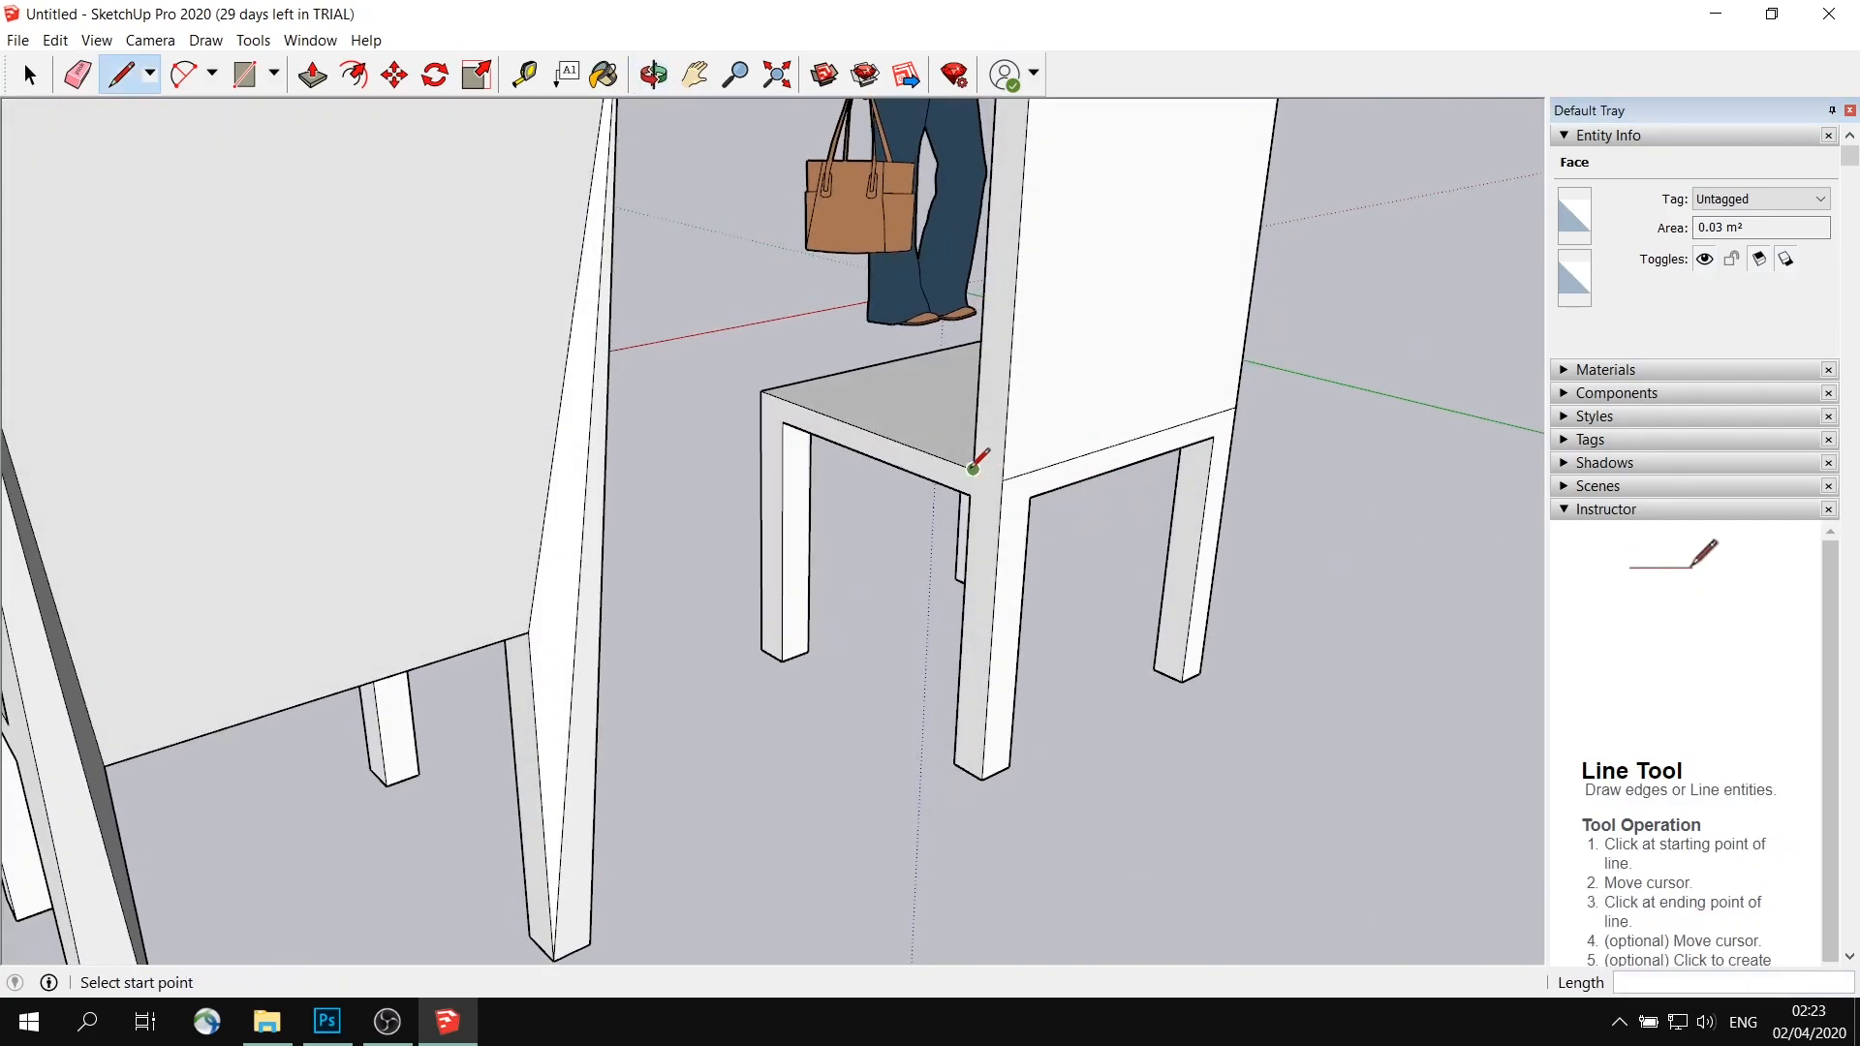
pyautogui.moveTo(1191, 498); pyautogui.dragTo(748, 454, button='middle')
pyautogui.scroll(-3, 739, 448)
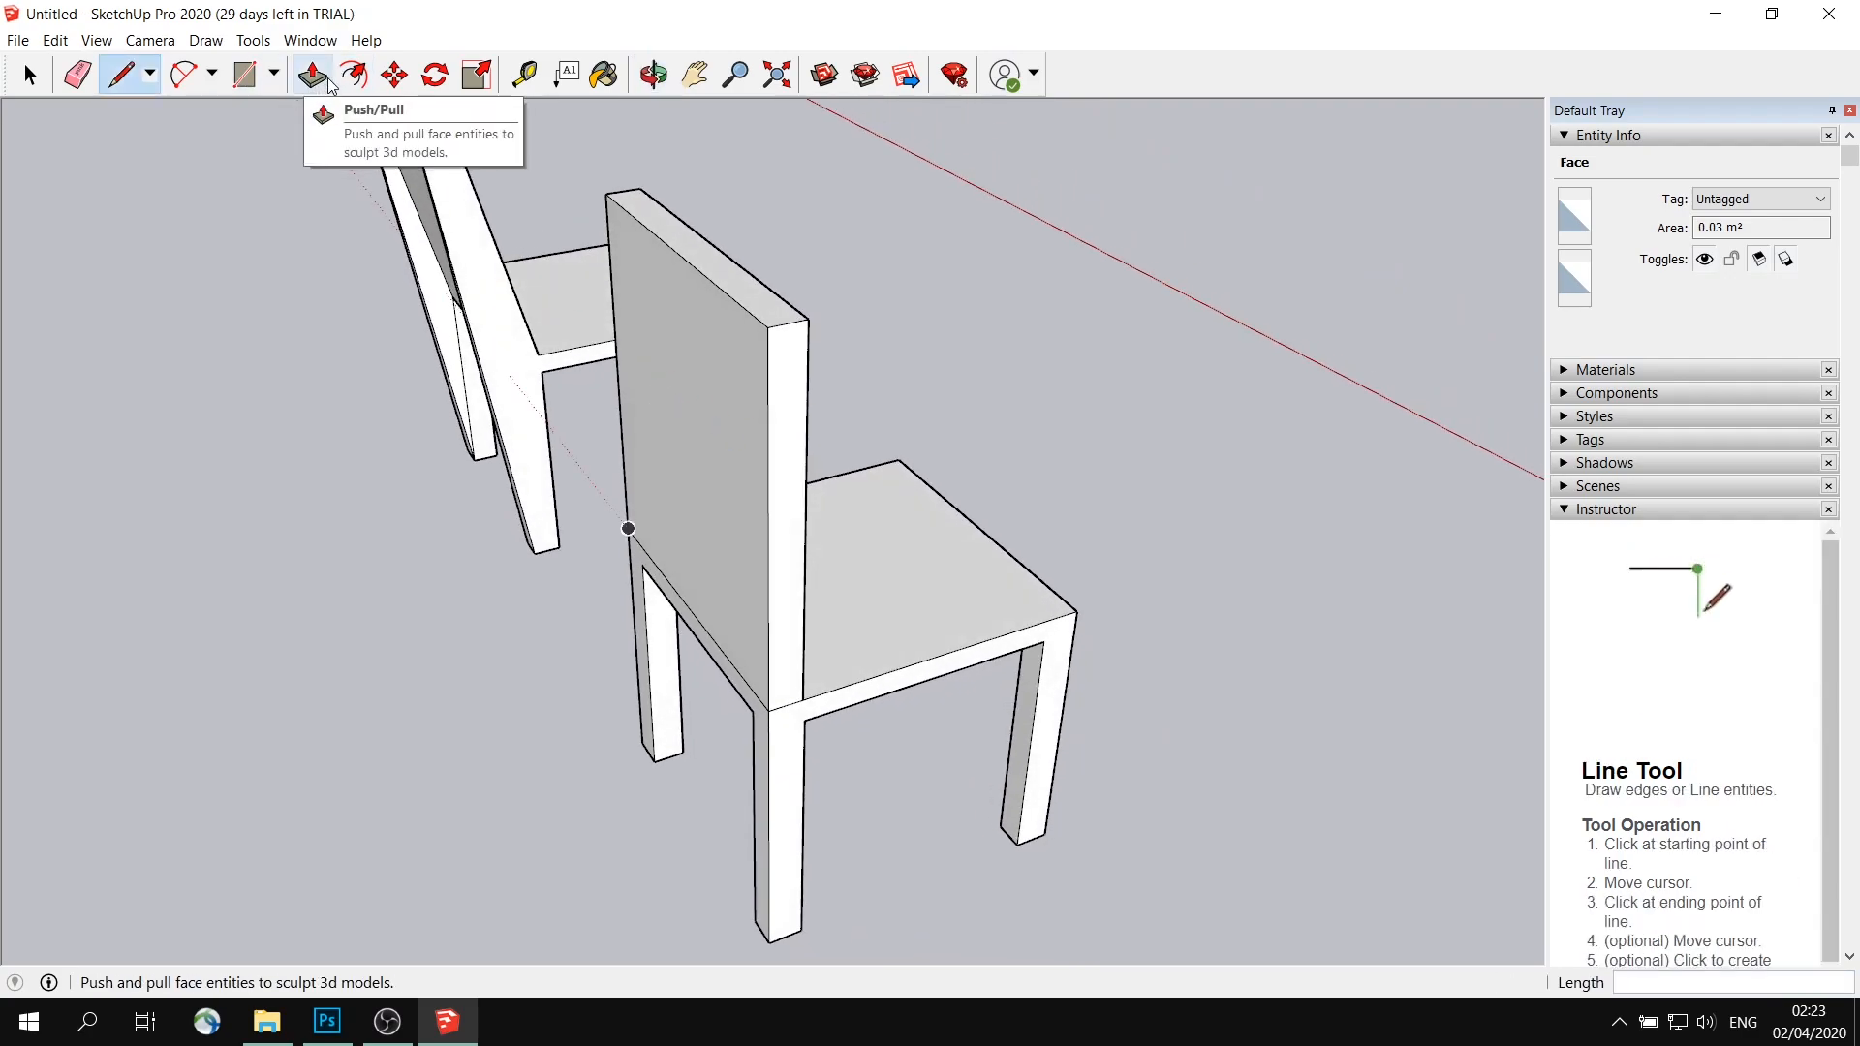
pyautogui.moveTo(471, 351); pyautogui.dragTo(737, 397, button='middle')
pyautogui.moveTo(885, 446); pyautogui.dragTo(885, 533, button='middle')
pyautogui.moveTo(889, 617); pyautogui.dragTo(943, 529, button='middle')
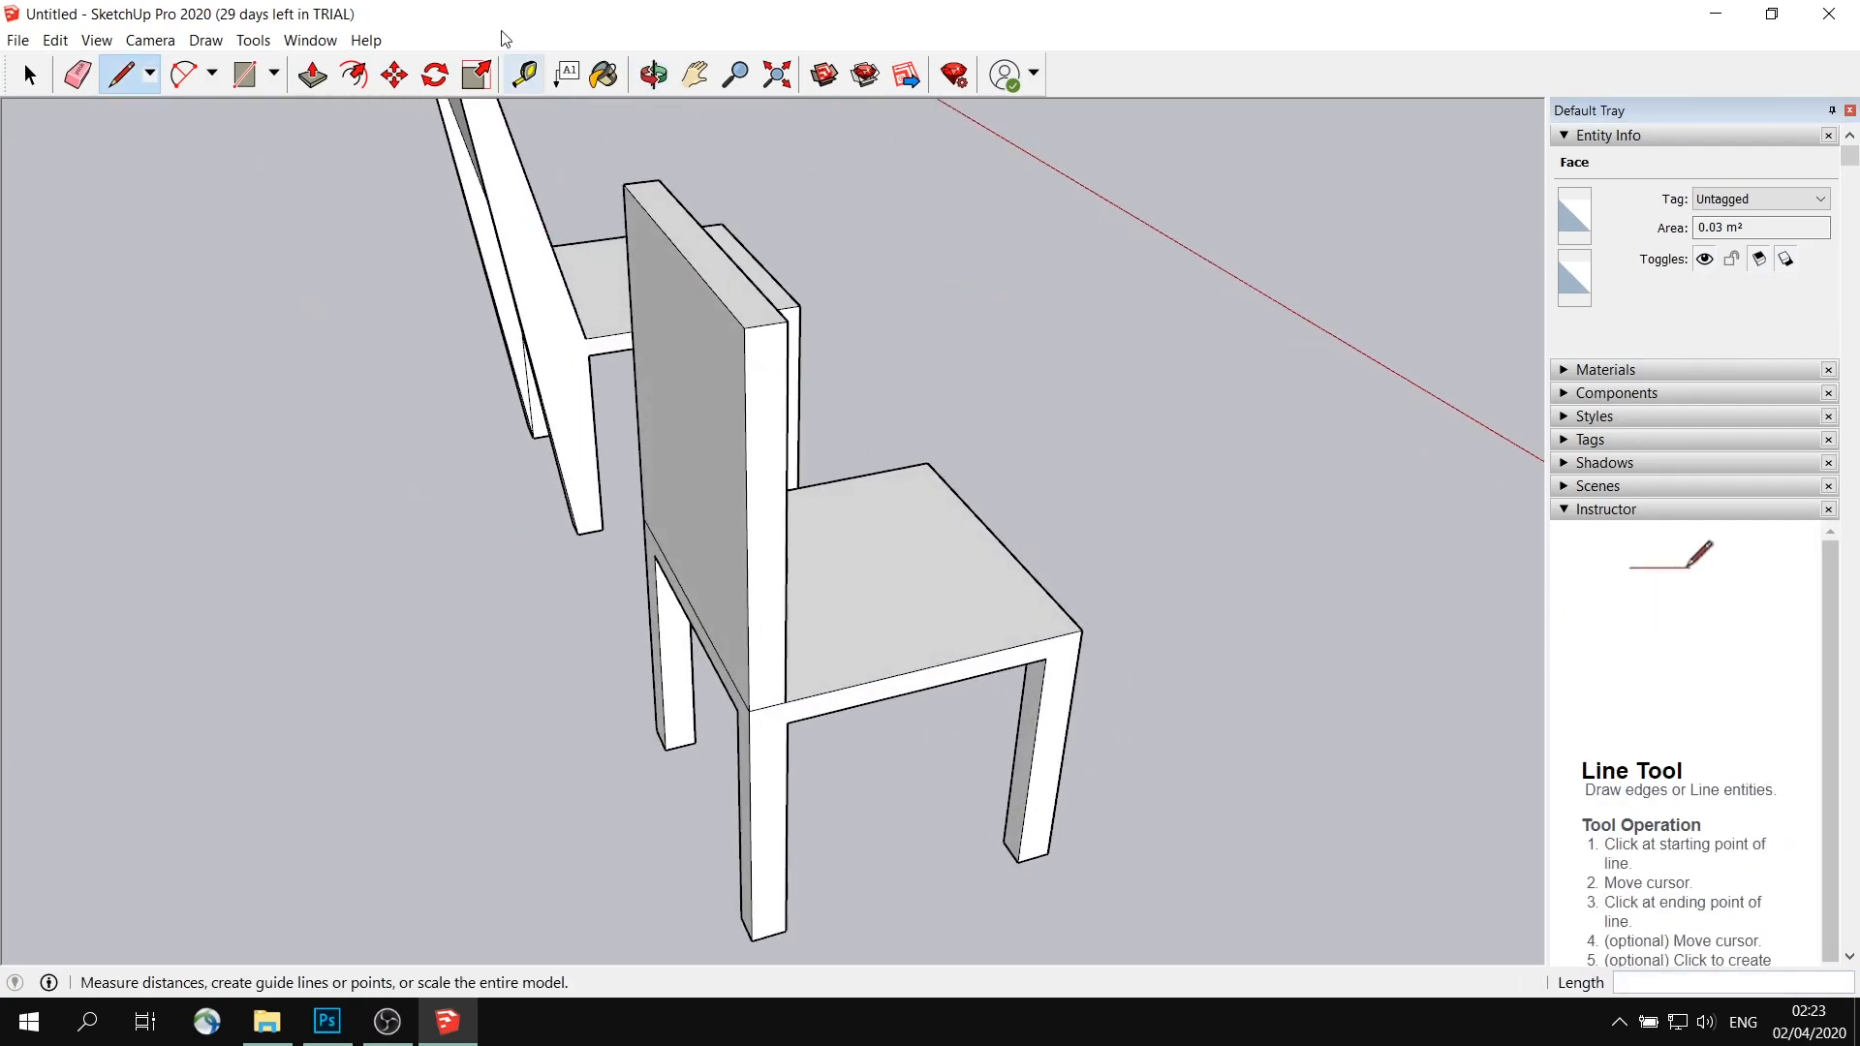
pyautogui.click(394, 75)
pyautogui.click(733, 281)
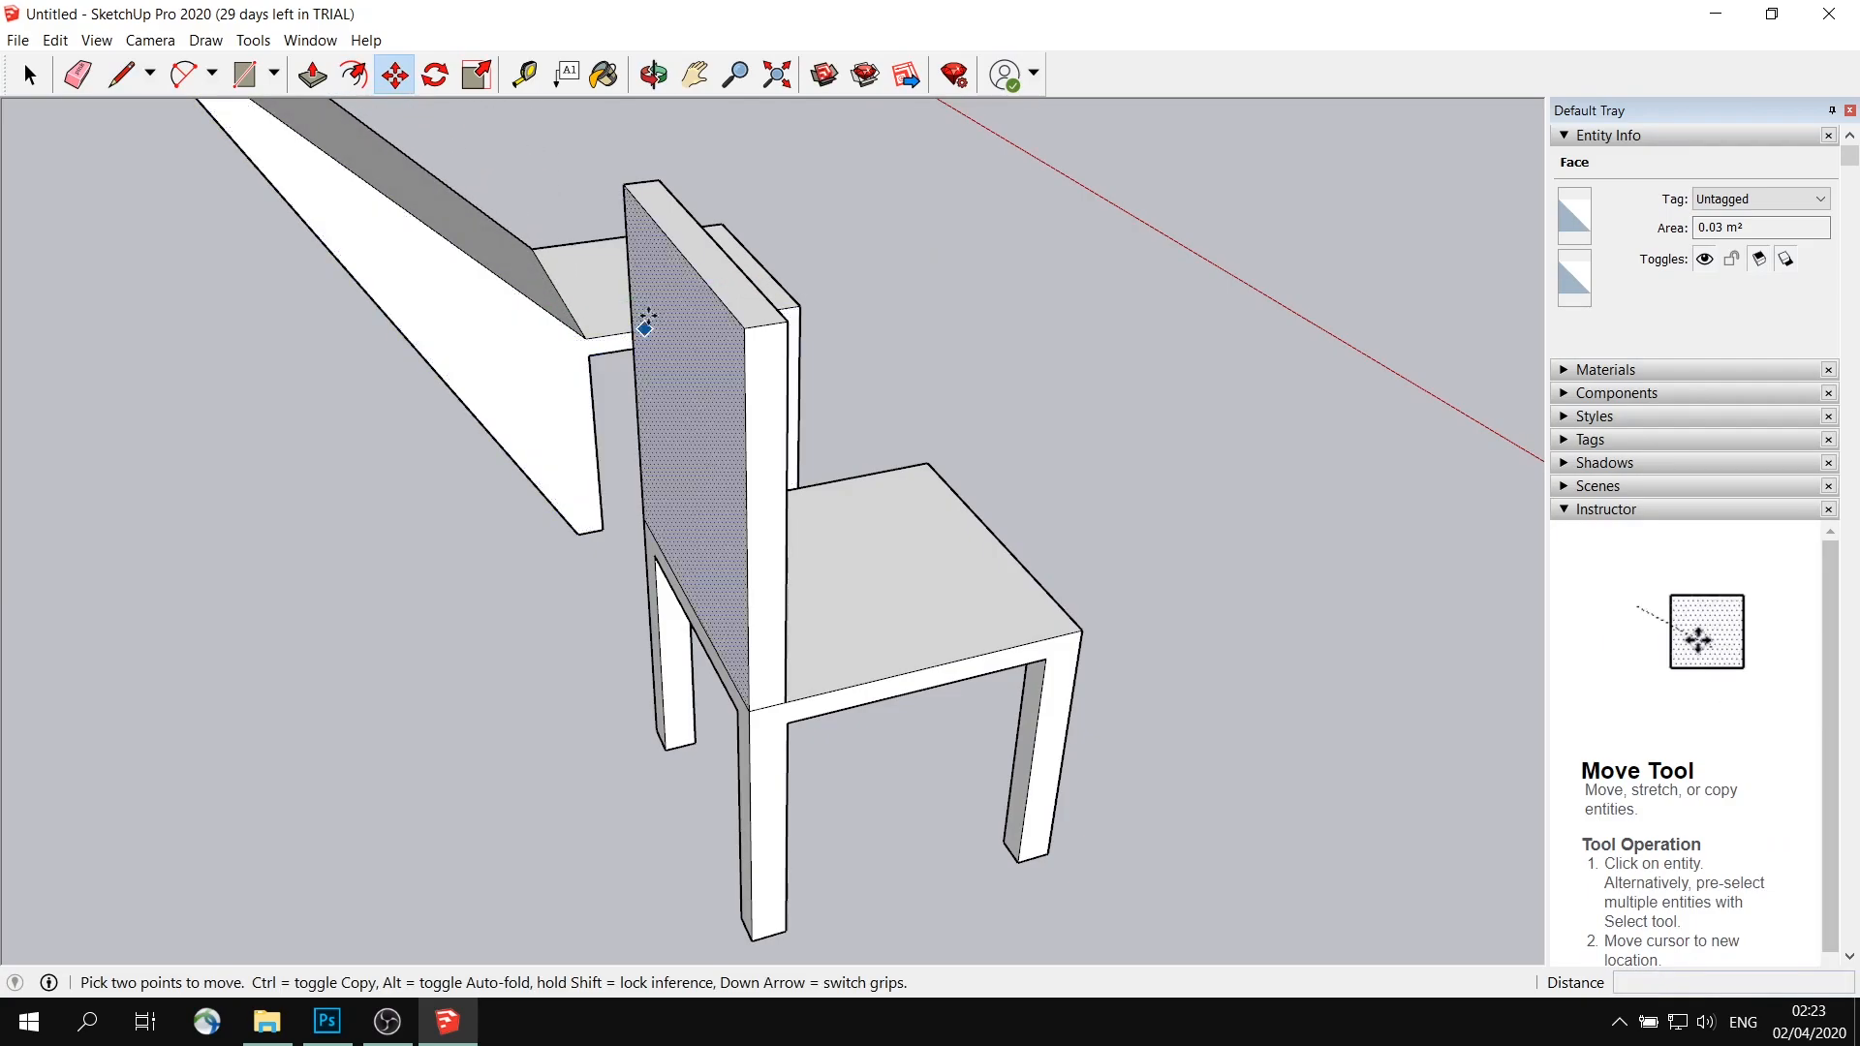
pyautogui.scroll(-3, 587, 315)
pyautogui.moveTo(579, 308); pyautogui.dragTo(618, 267, button='middle')
pyautogui.hotkey('ctrl', 'z')
# Tilt the original chair's backrest backward from seat level by moving its top face about 0.16 m along the green axis
pyautogui.press('space')
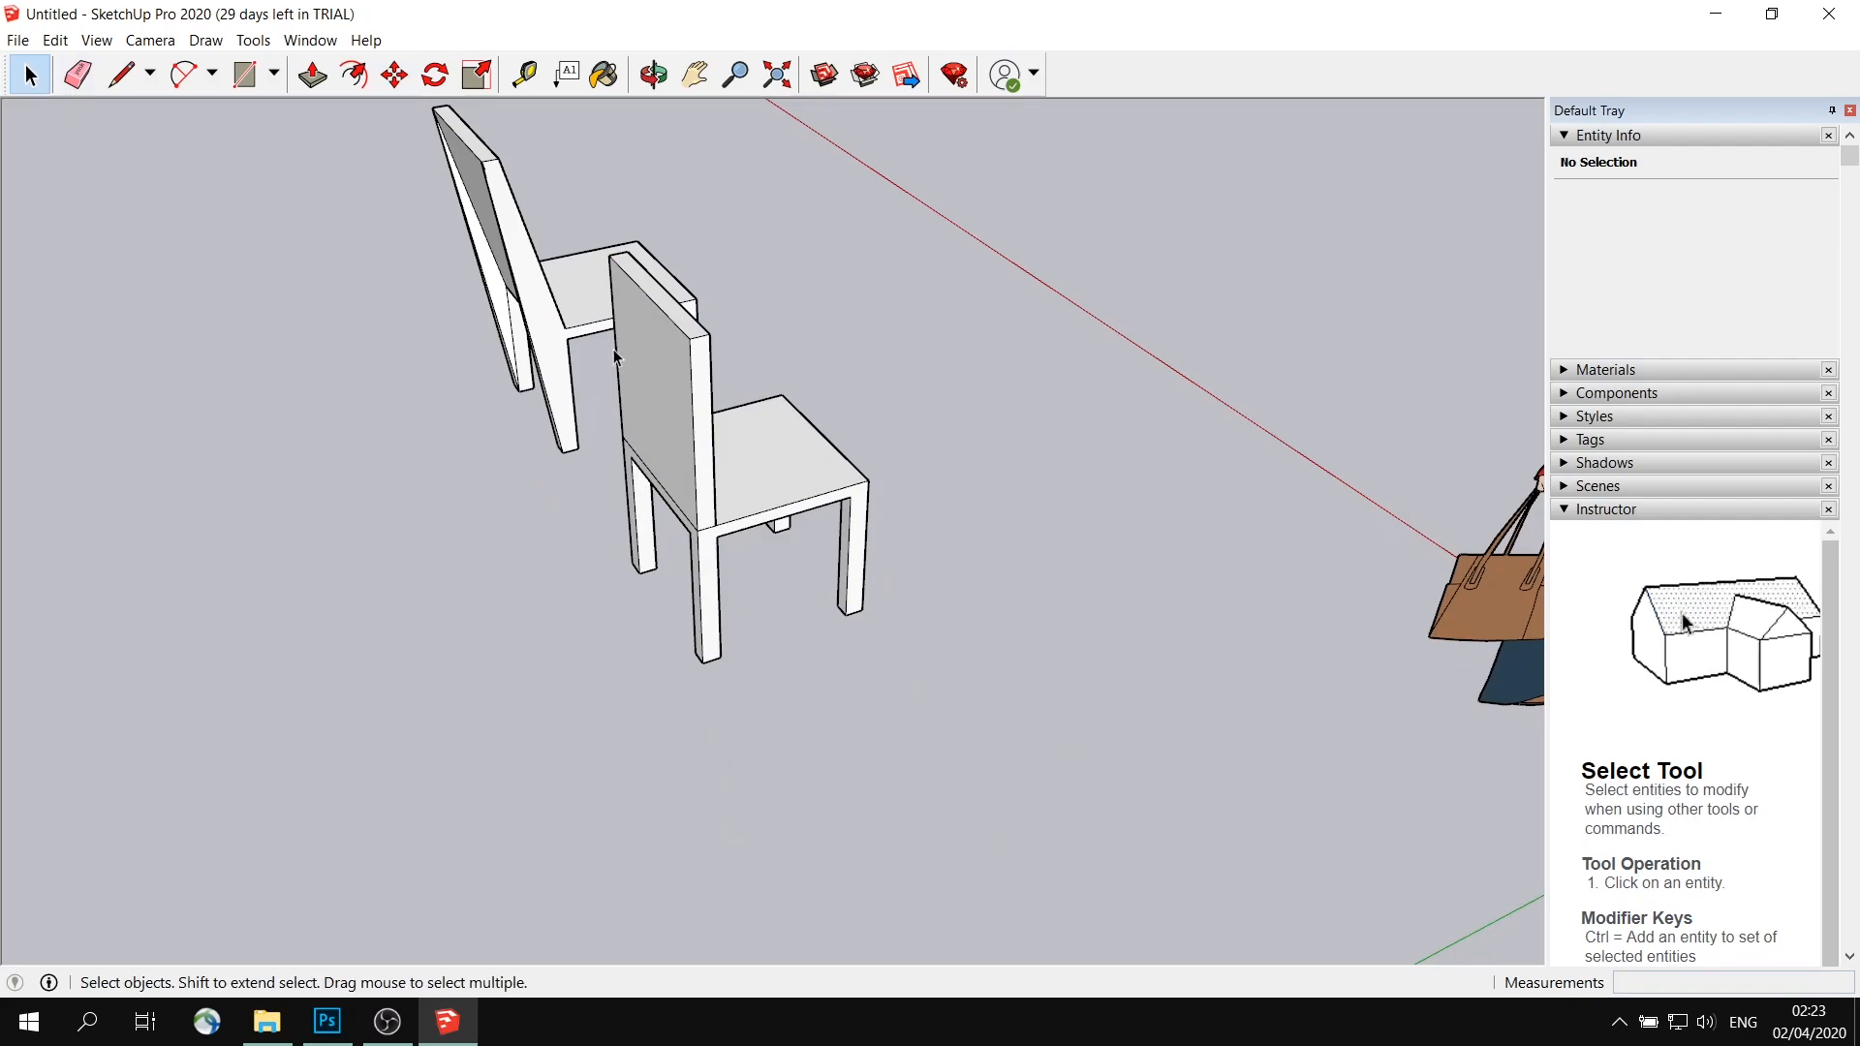
pyautogui.scroll(2, 727, 315)
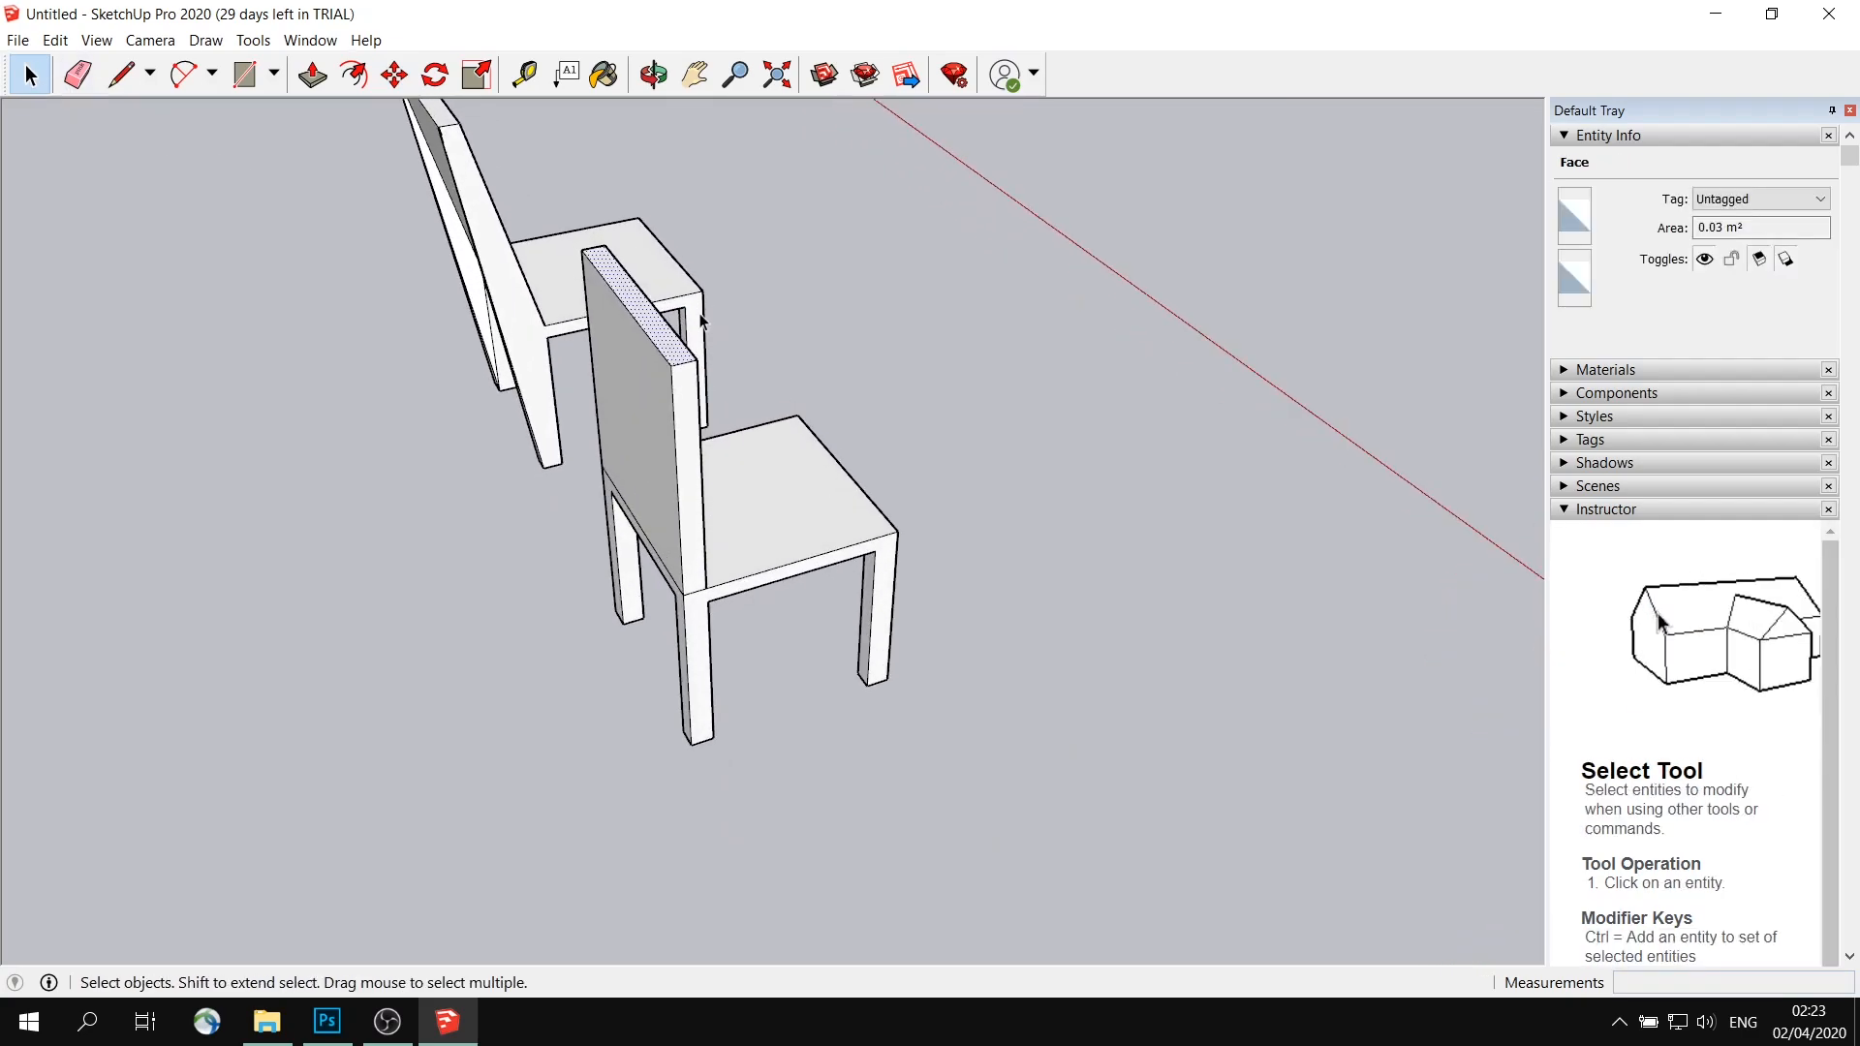
pyautogui.click(394, 75)
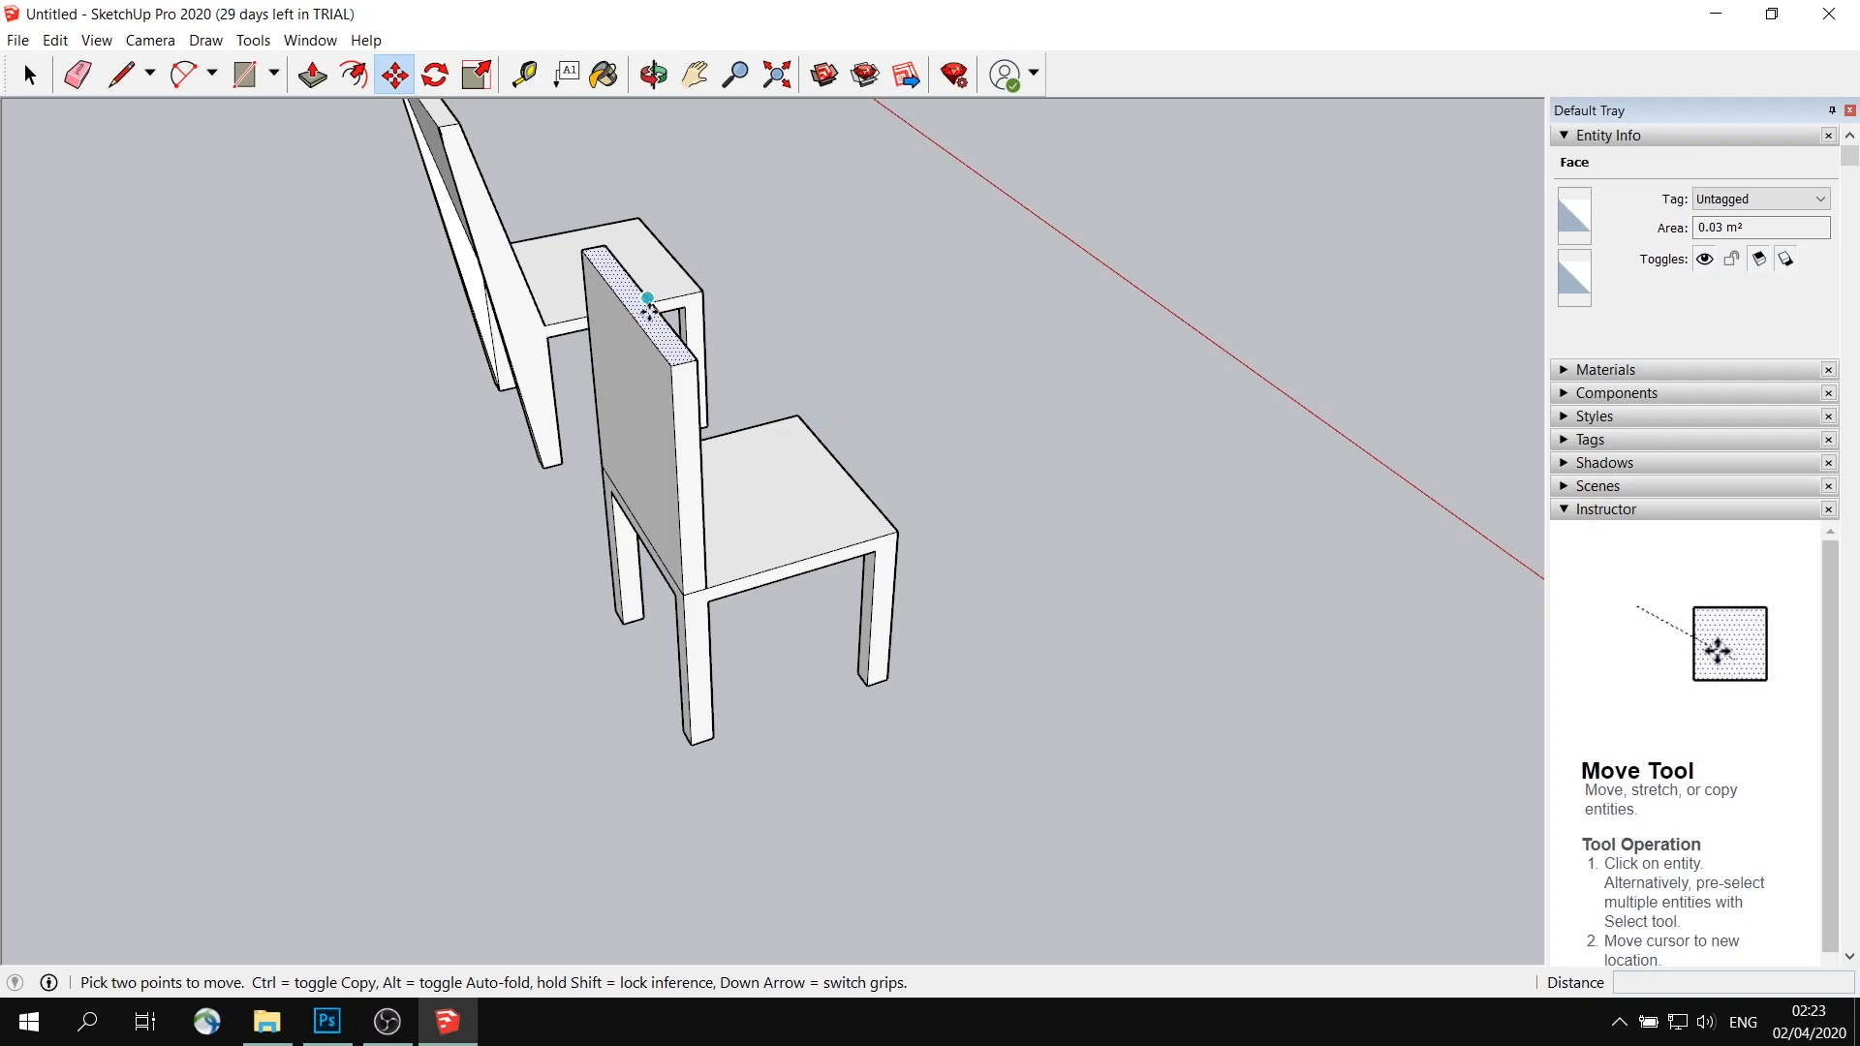
pyautogui.click(647, 300)
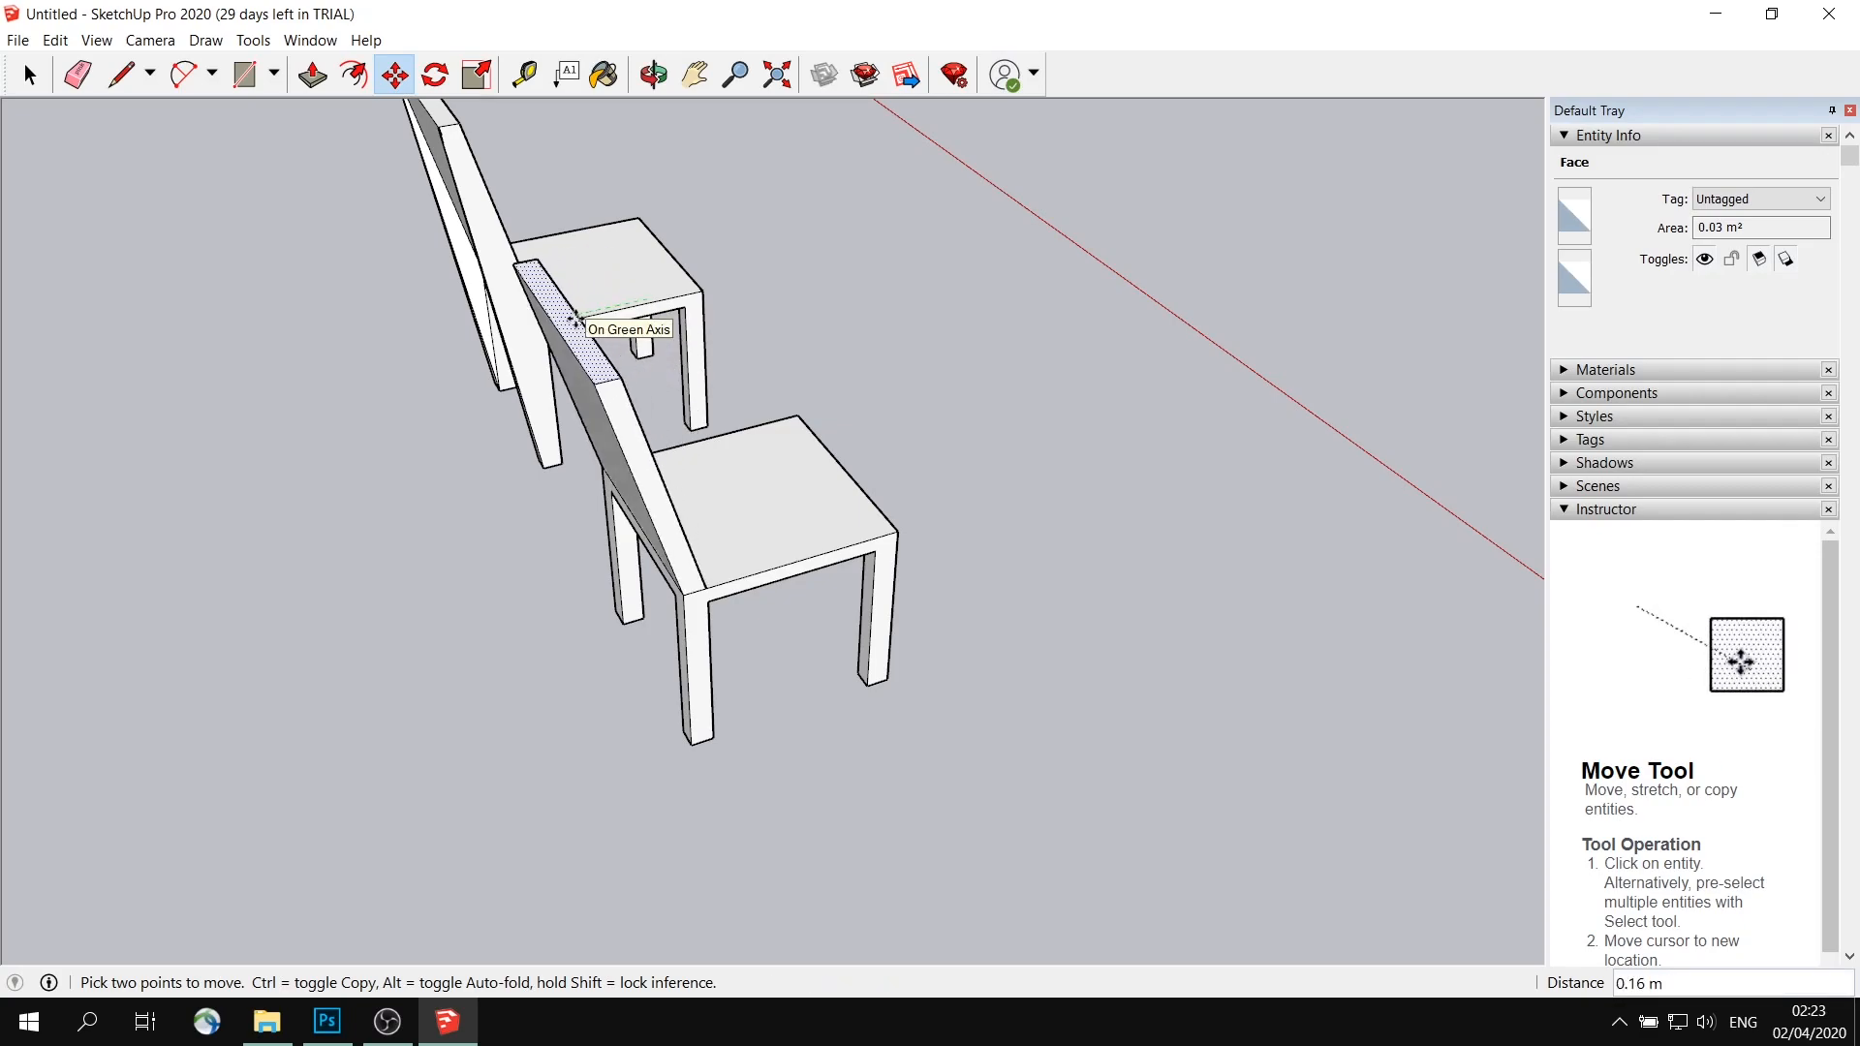
pyautogui.click(579, 313)
pyautogui.moveTo(710, 307); pyautogui.dragTo(882, 450, button='middle')
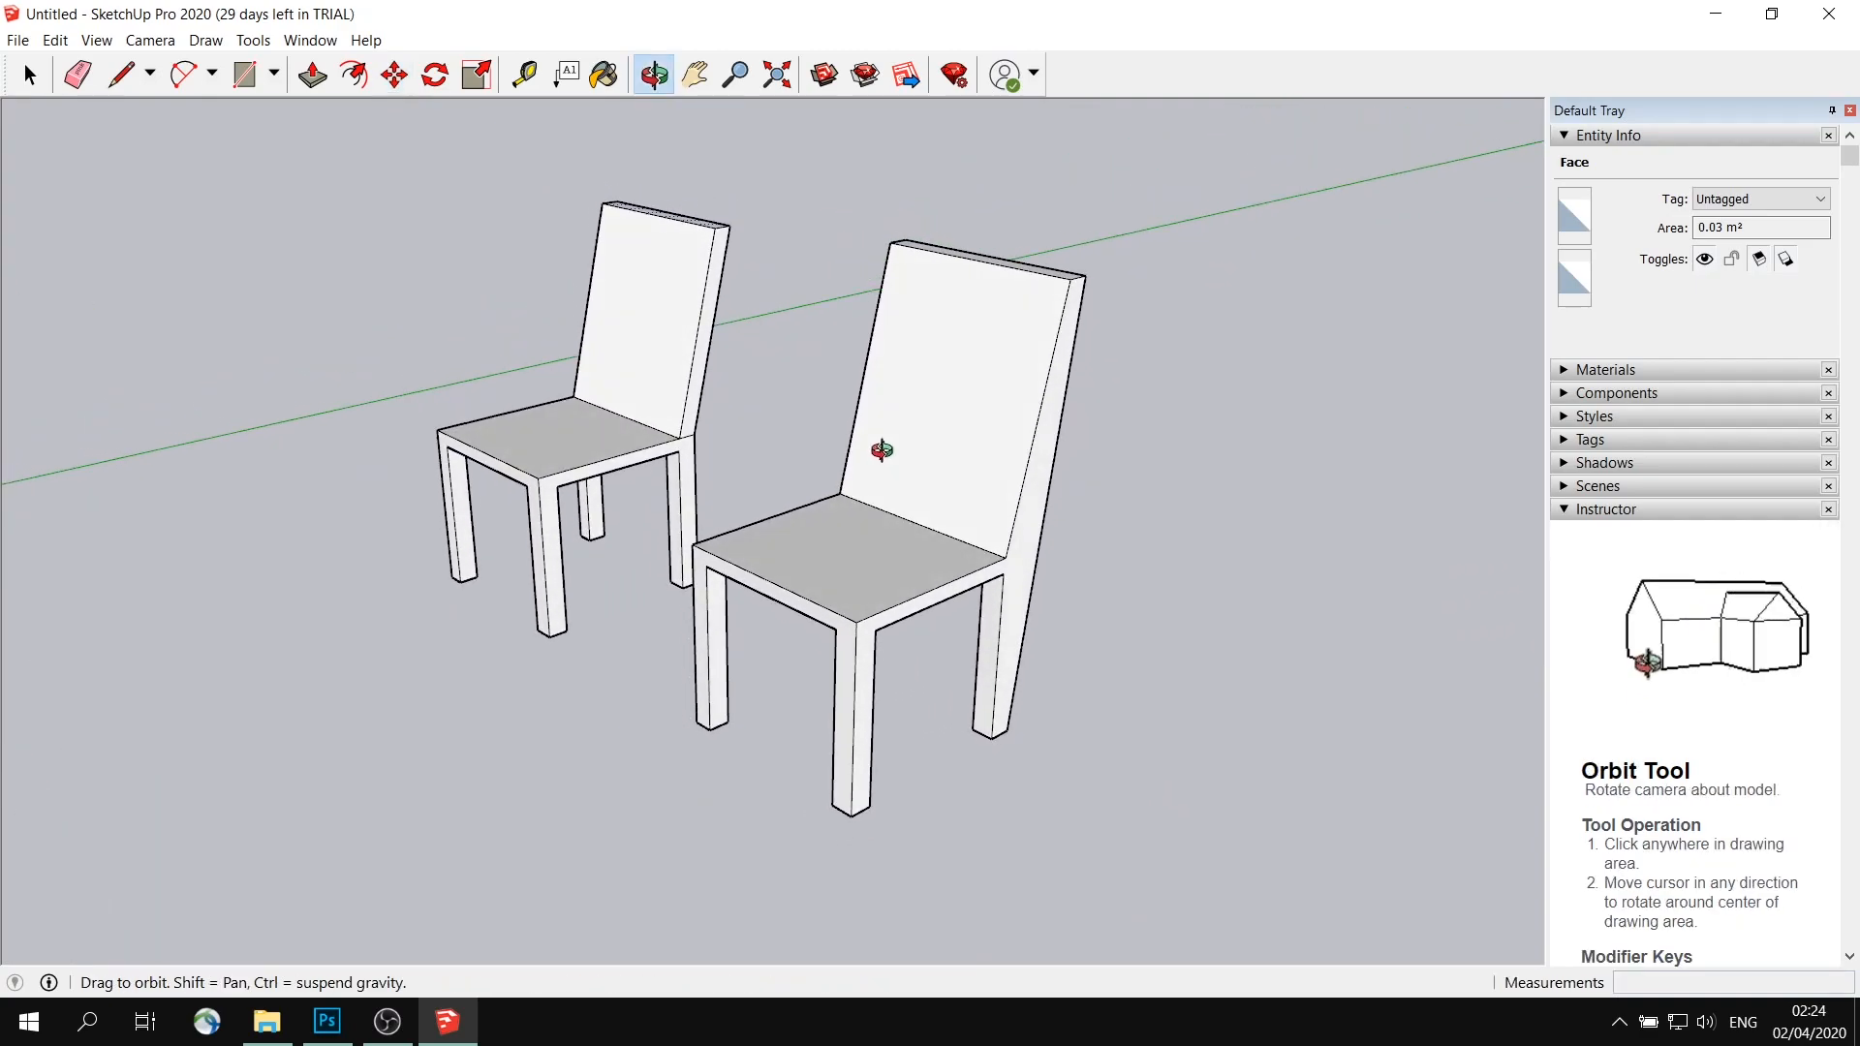
pyautogui.moveTo(1095, 450); pyautogui.dragTo(1034, 472, button='middle')
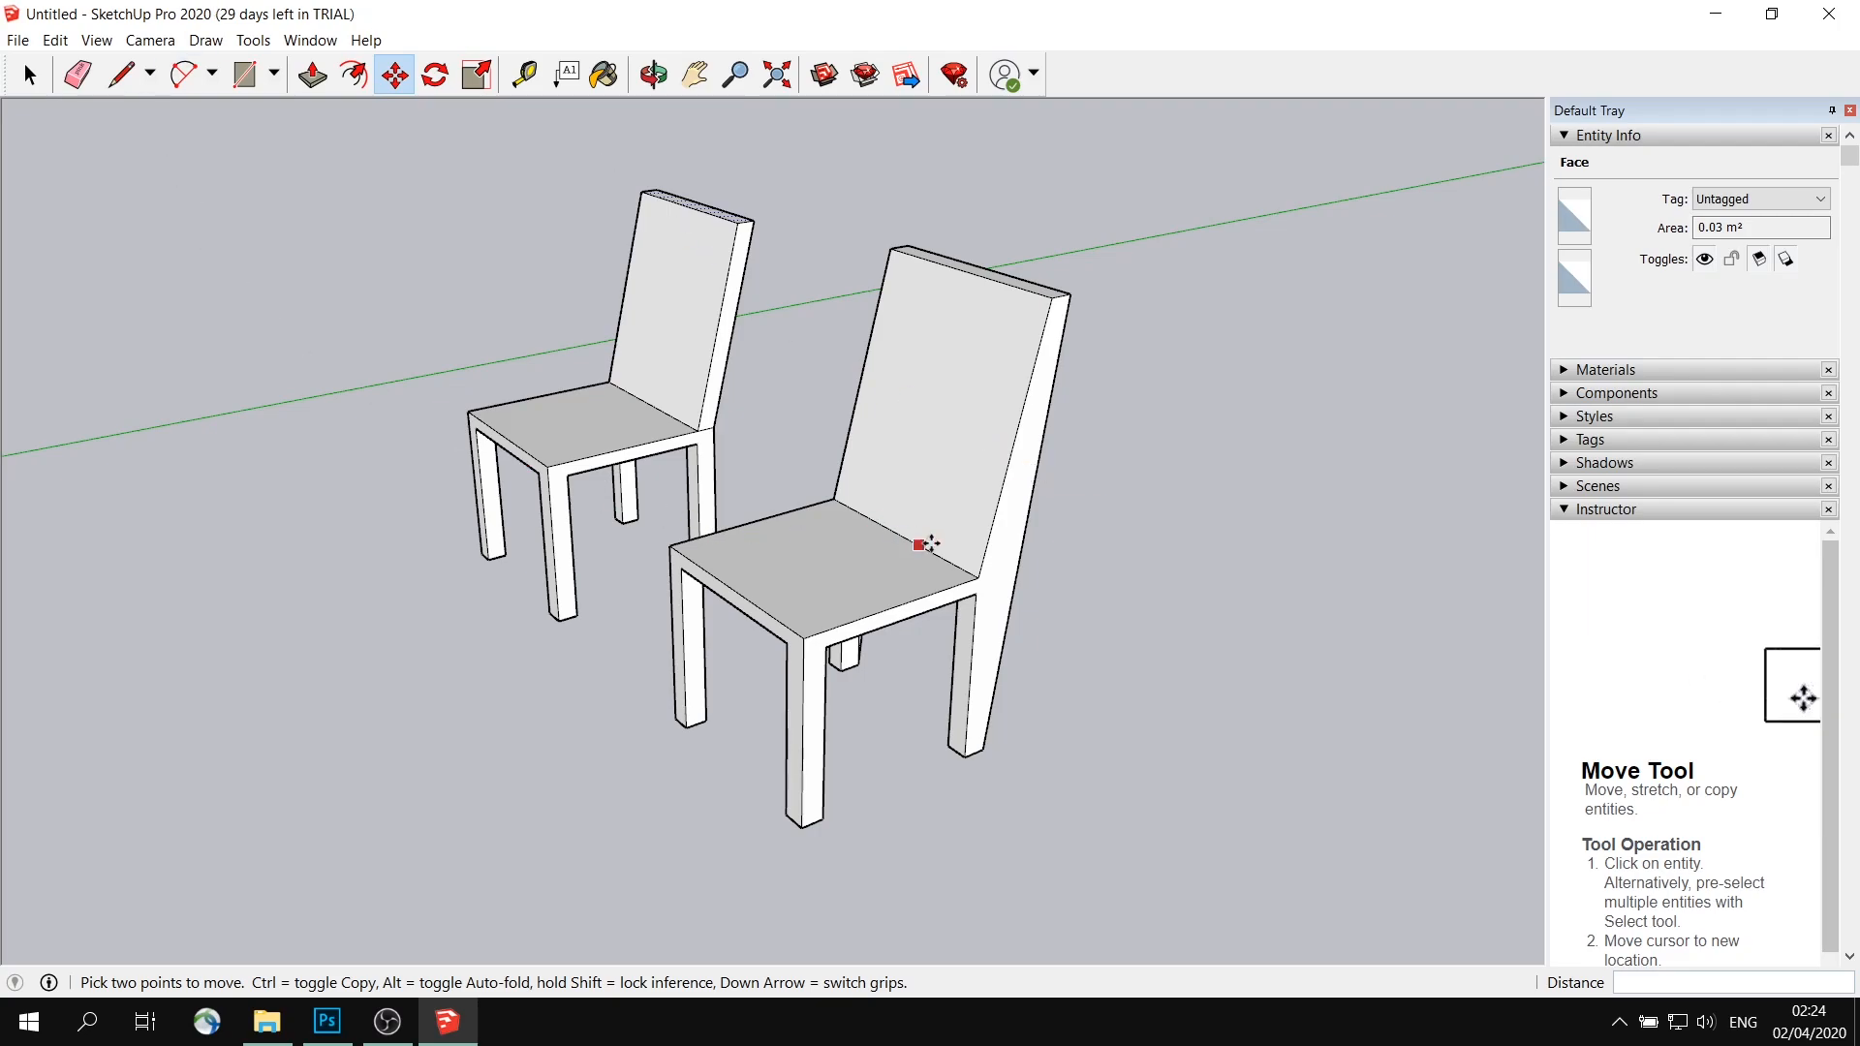
pyautogui.moveTo(938, 470); pyautogui.dragTo(1004, 519, button='middle')
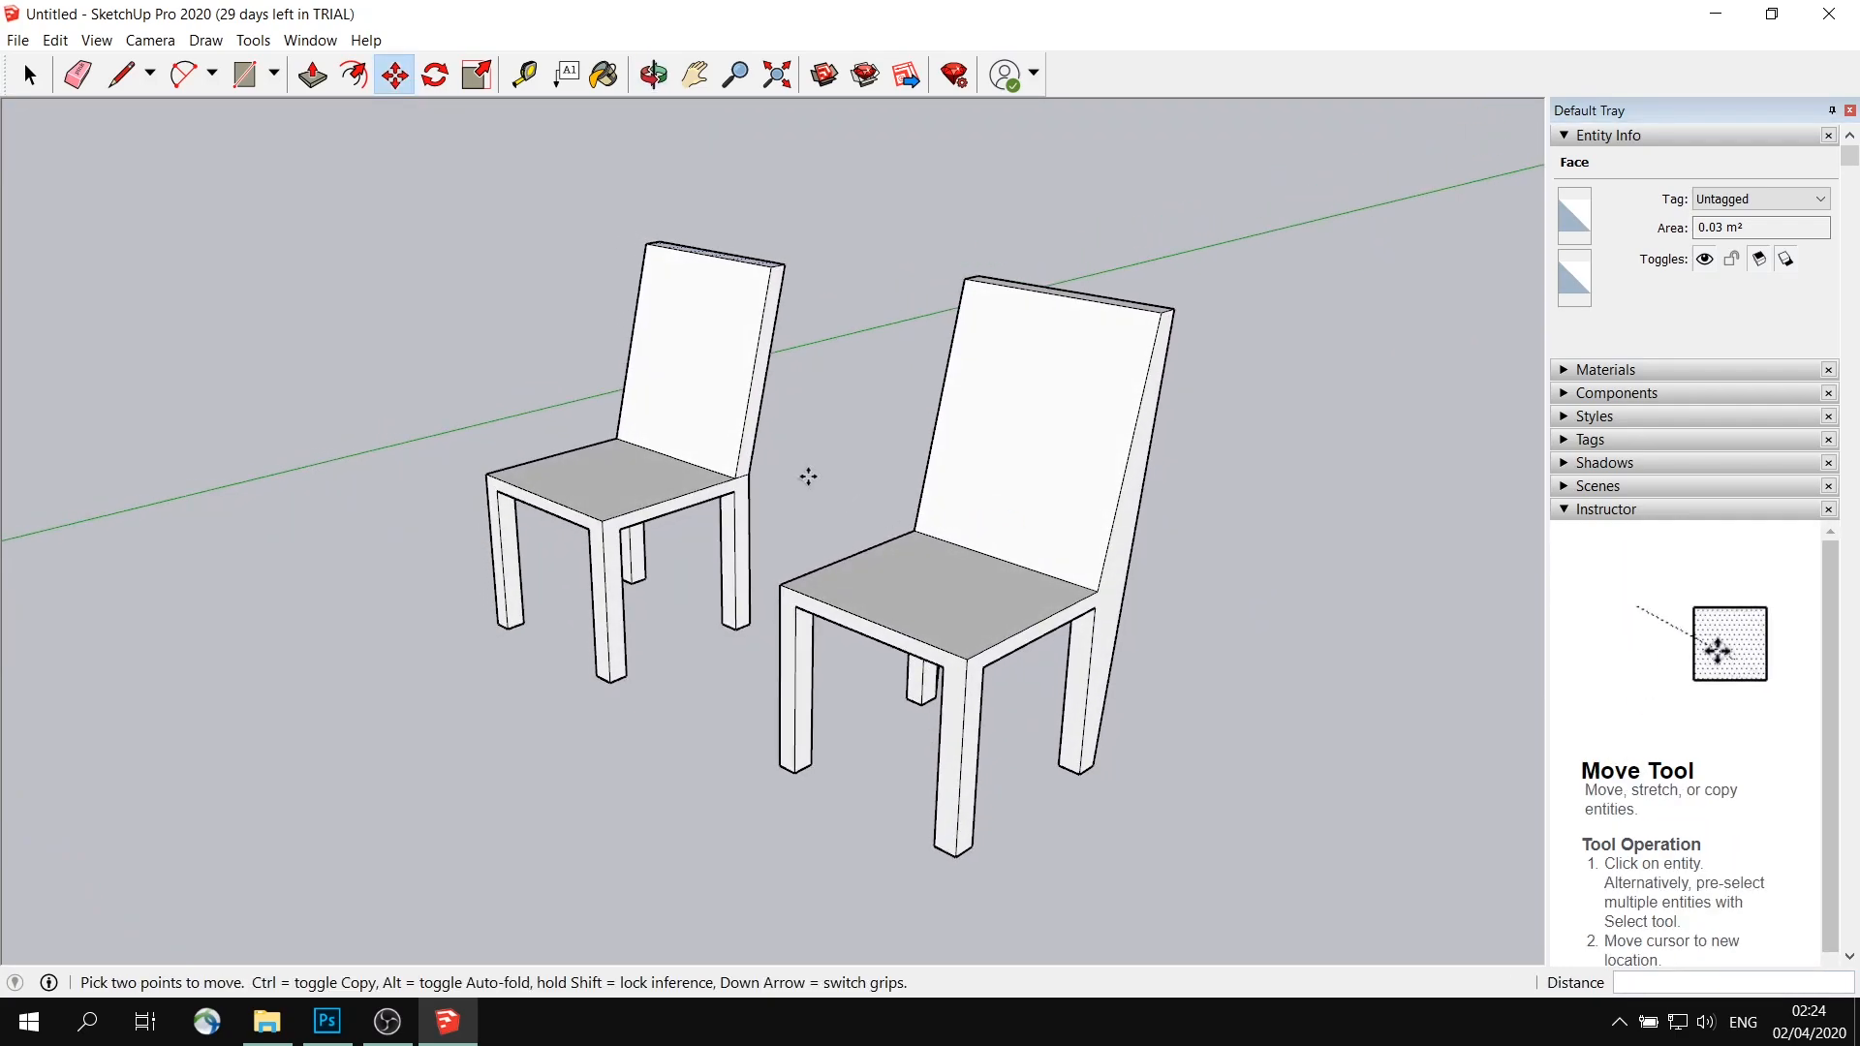